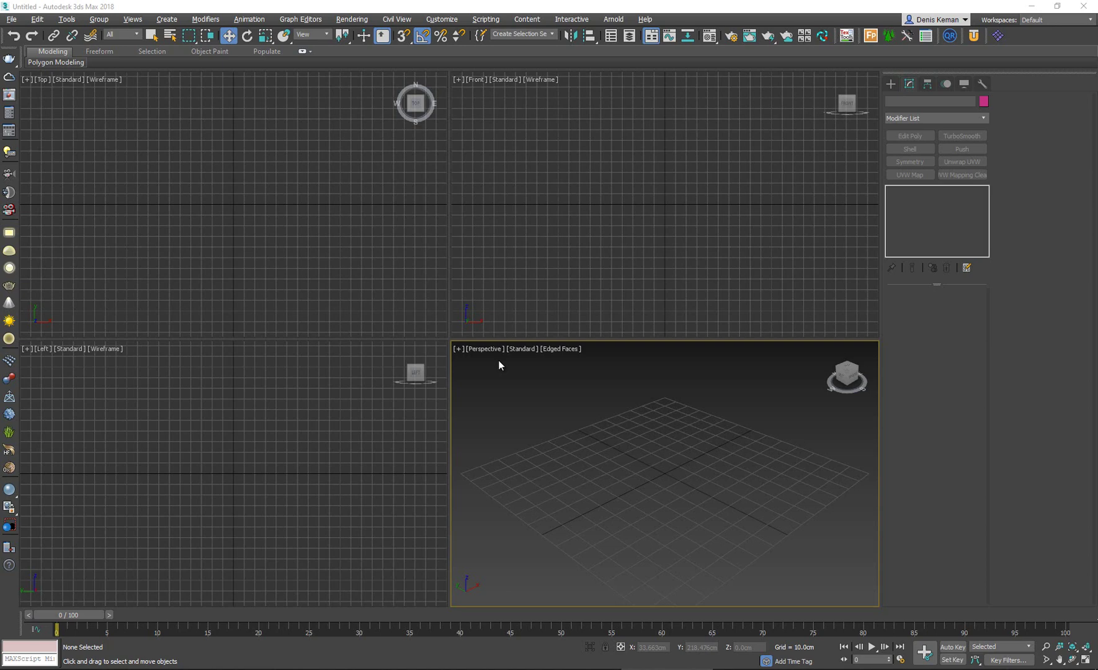
- Maximize the Perspective view and draw a Plane with Length and Width 50 cm
{"action": "key", "text": "alt+w"}
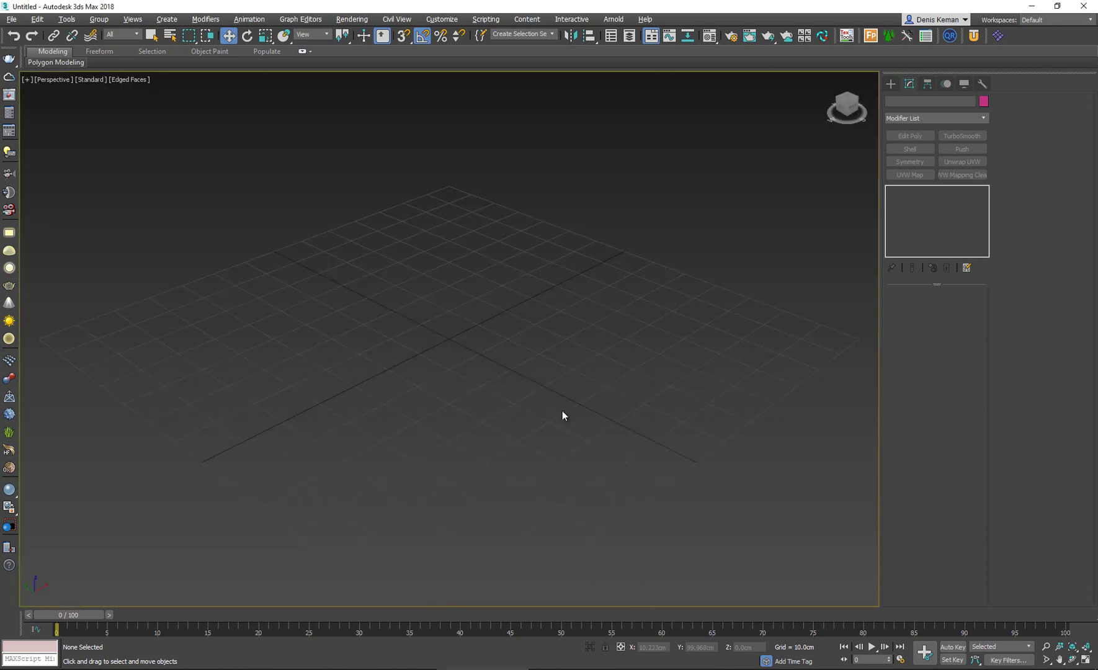
{"action": "mouse_move", "coordinate": [562, 394]}
{"action": "middle_mouse_down", "text": "alt"}
{"action": "mouse_move", "coordinate": [527, 412]}
{"action": "mouse_move", "coordinate": [546, 403]}
{"action": "middle_mouse_up", "text": "alt"}
{"action": "left_click", "coordinate": [890, 84]}
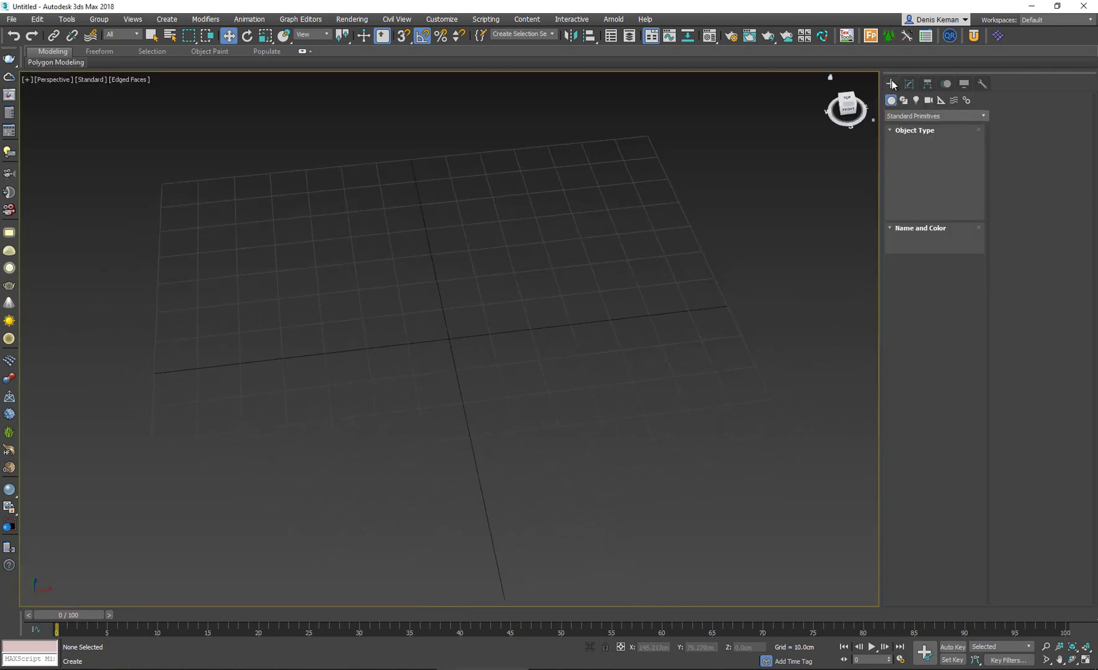
{"action": "left_click", "coordinate": [957, 200]}
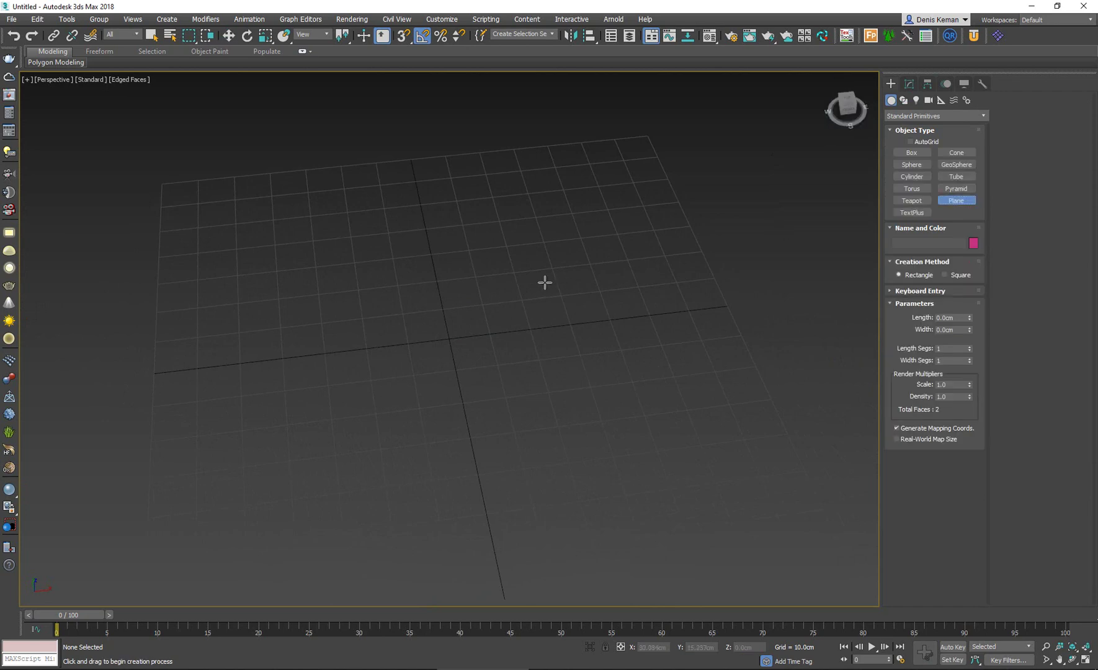
{"action": "left_click_drag", "start_coordinate": [516, 235], "coordinate": [332, 451]}
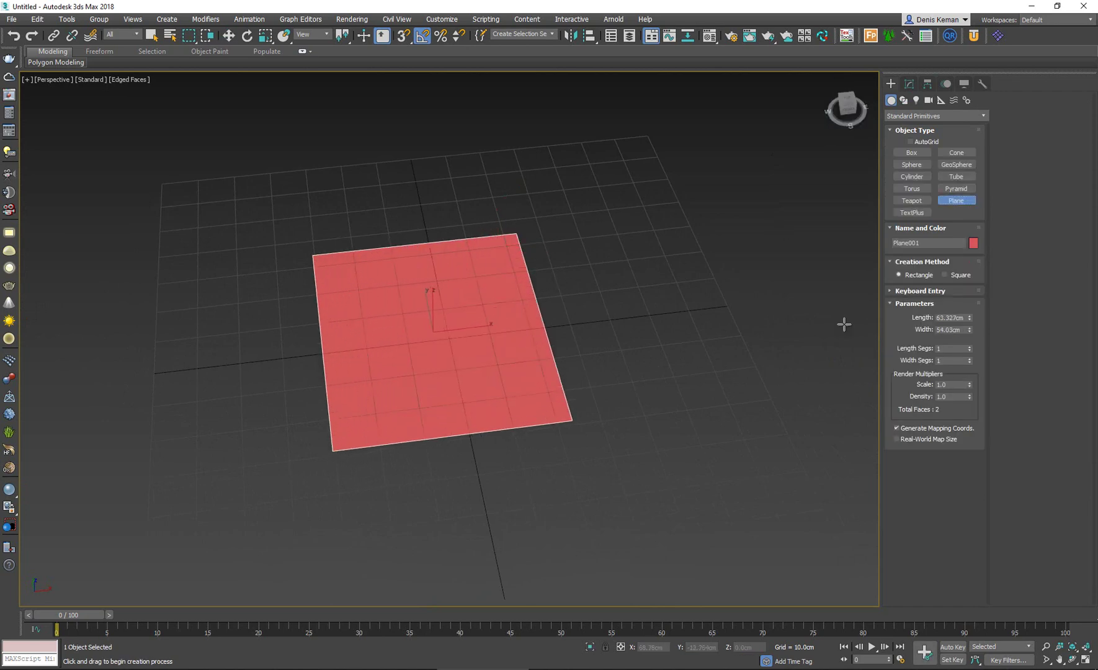
{"action": "left_click", "coordinate": [939, 317]}
{"action": "type", "text": "50"}
{"action": "key", "text": "Tab"}
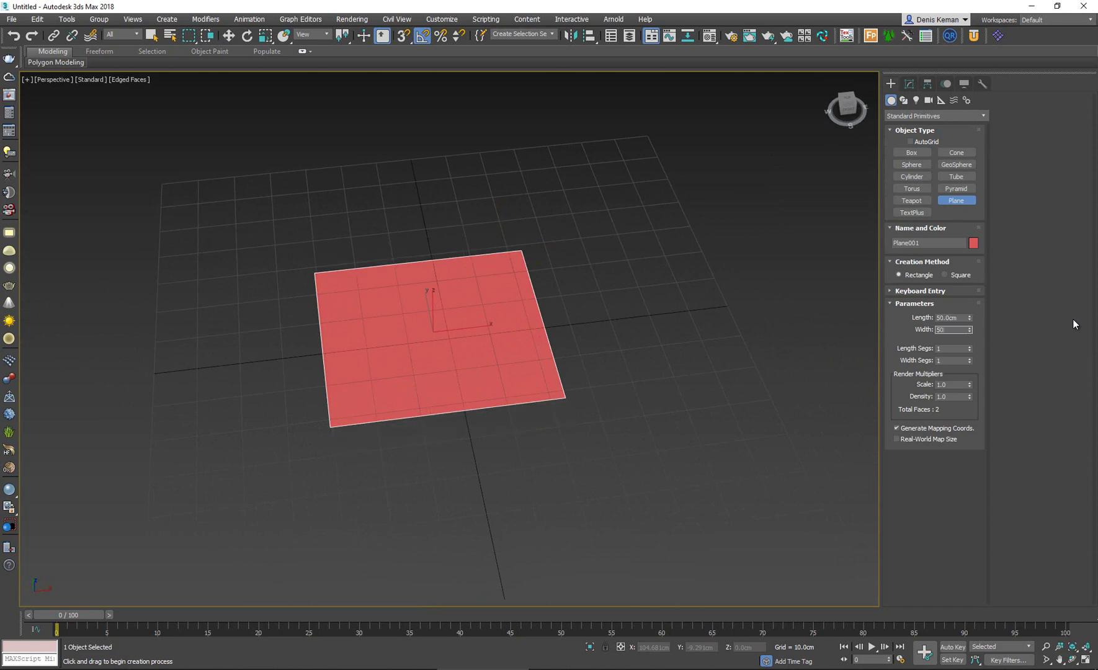
{"action": "type", "text": "50"}
{"action": "key", "text": "Return"}
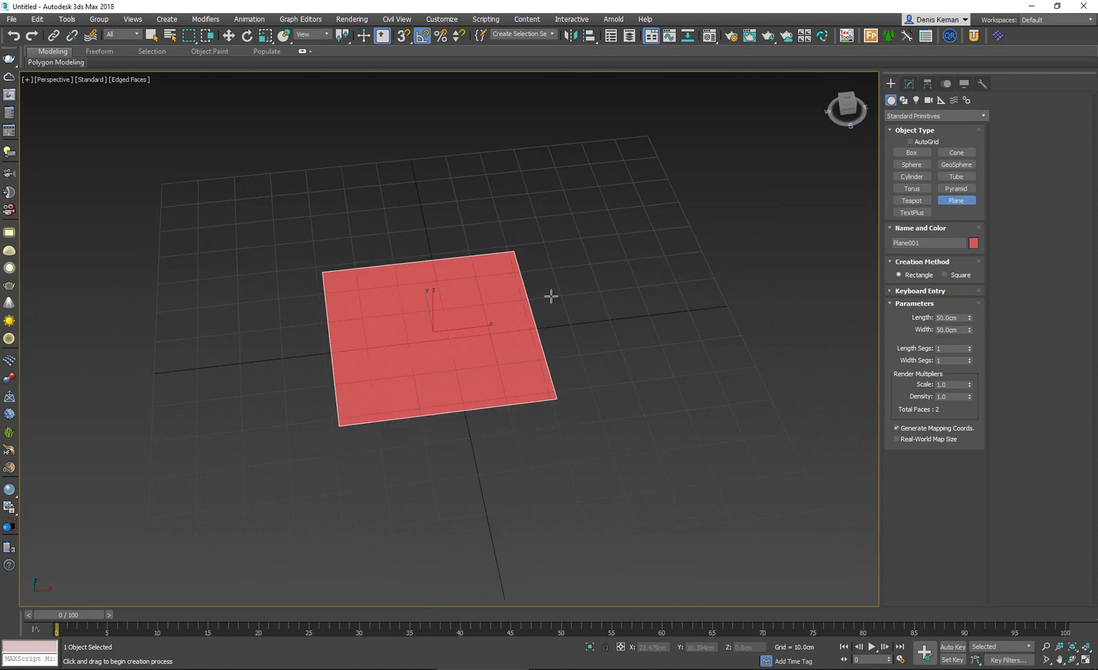
- Zero the plane's X and Y position and apply a sample material from the Material Editor
{"action": "middle_click_drag", "start_coordinate": [523, 305], "coordinate": [578, 270]}
{"action": "key", "text": "w"}
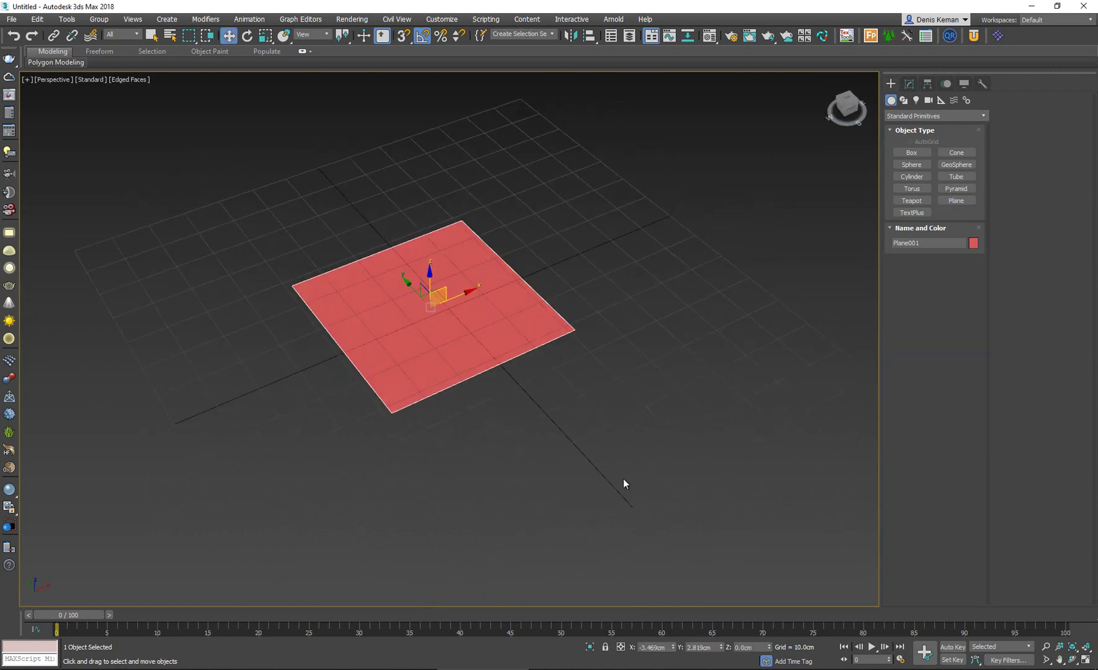
{"action": "right_click", "coordinate": [720, 647]}
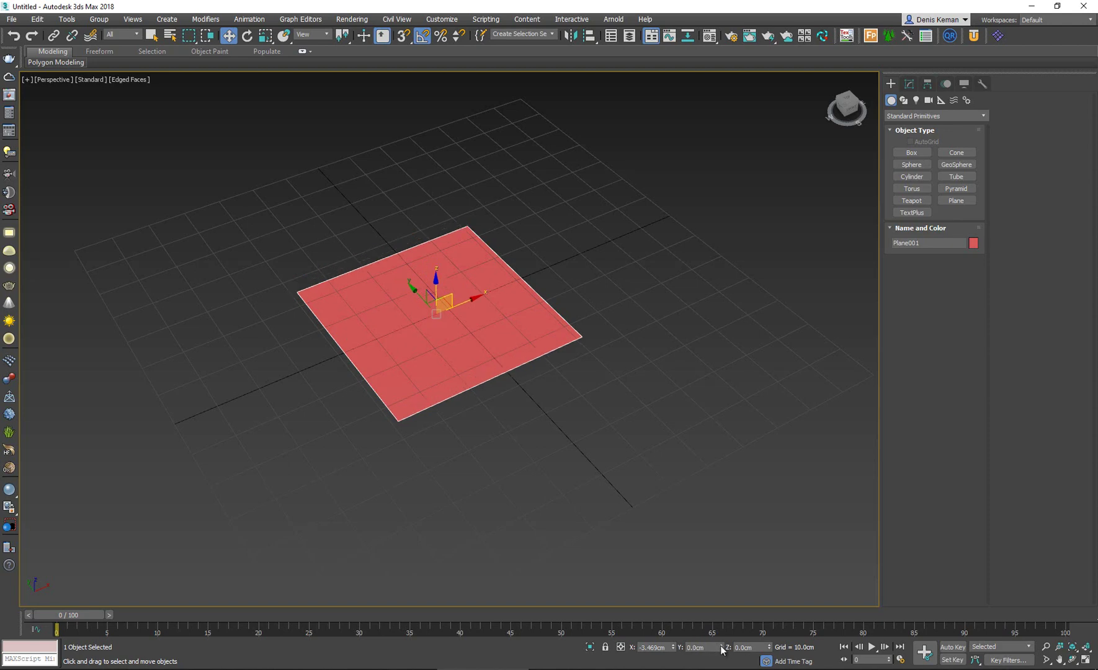
{"action": "right_click", "coordinate": [673, 647]}
{"action": "middle_click_drag", "start_coordinate": [480, 315], "coordinate": [493, 363]}
{"action": "key", "text": "m"}
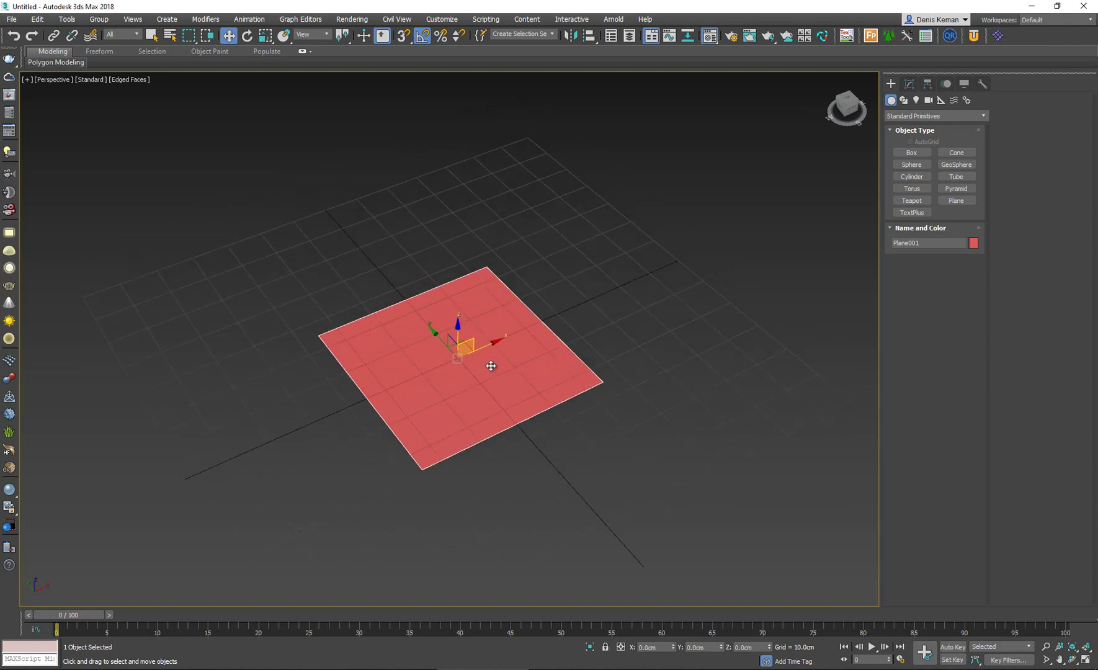
{"action": "left_click_drag", "start_coordinate": [18, 247], "coordinate": [381, 314]}
- Set the plane's object colour to black and hide the home grid
{"action": "left_click", "coordinate": [197, 120]}
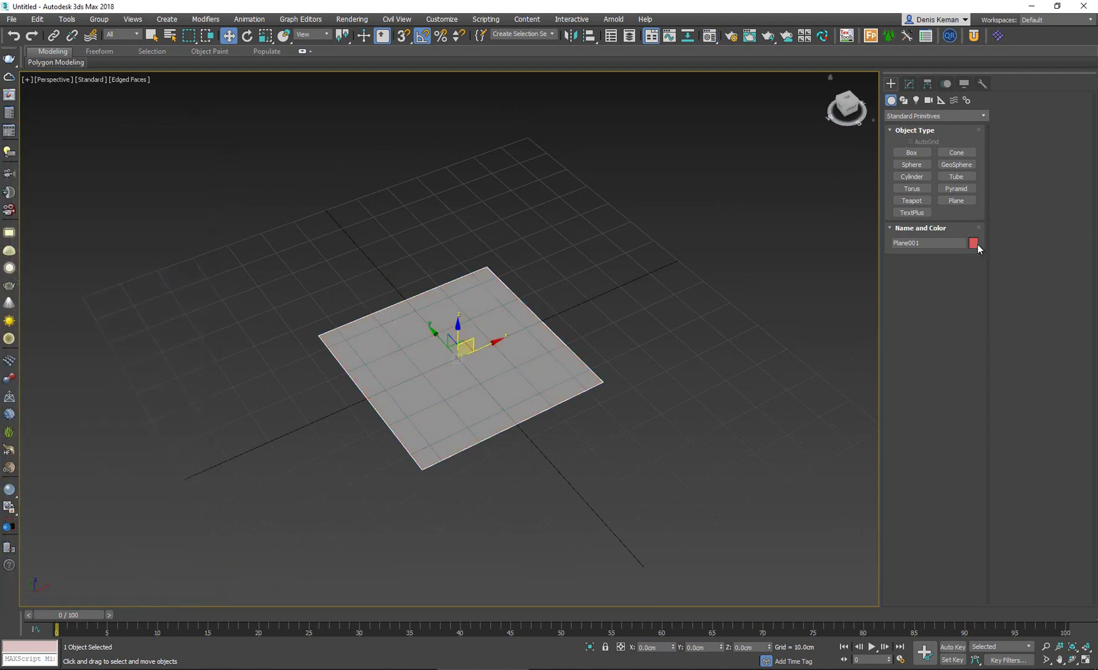
{"action": "left_click", "coordinate": [973, 244]}
{"action": "left_click", "coordinate": [638, 365]}
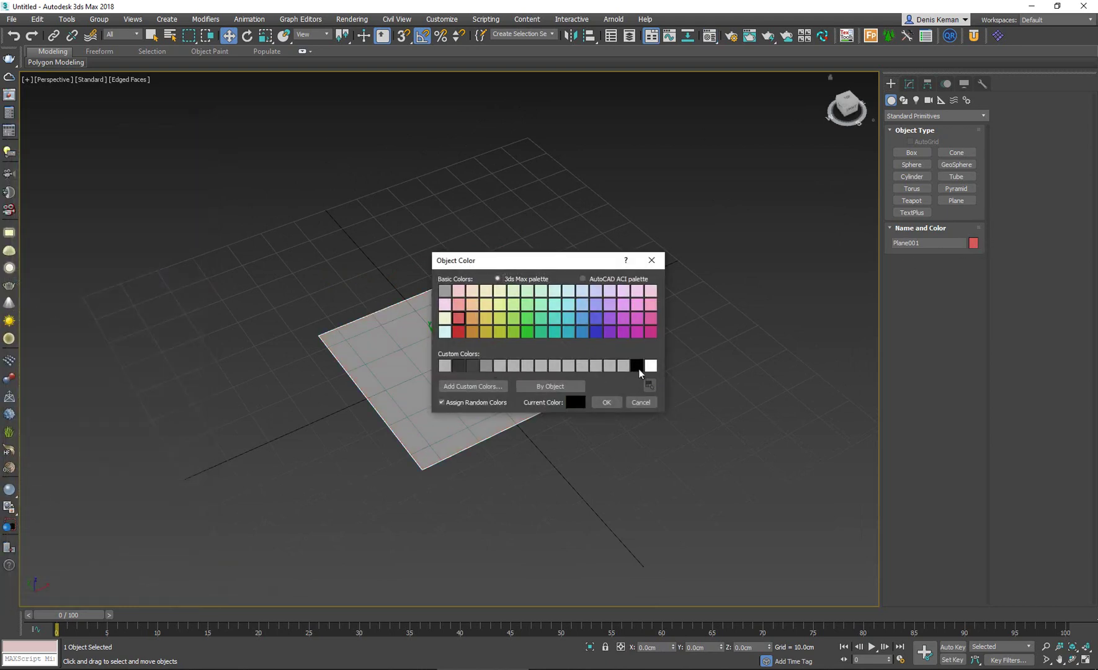
{"action": "left_click", "coordinate": [605, 402]}
{"action": "left_click", "coordinate": [598, 312]}
{"action": "middle_click_drag", "start_coordinate": [461, 340], "coordinate": [466, 343]}
{"action": "key", "text": "g"}
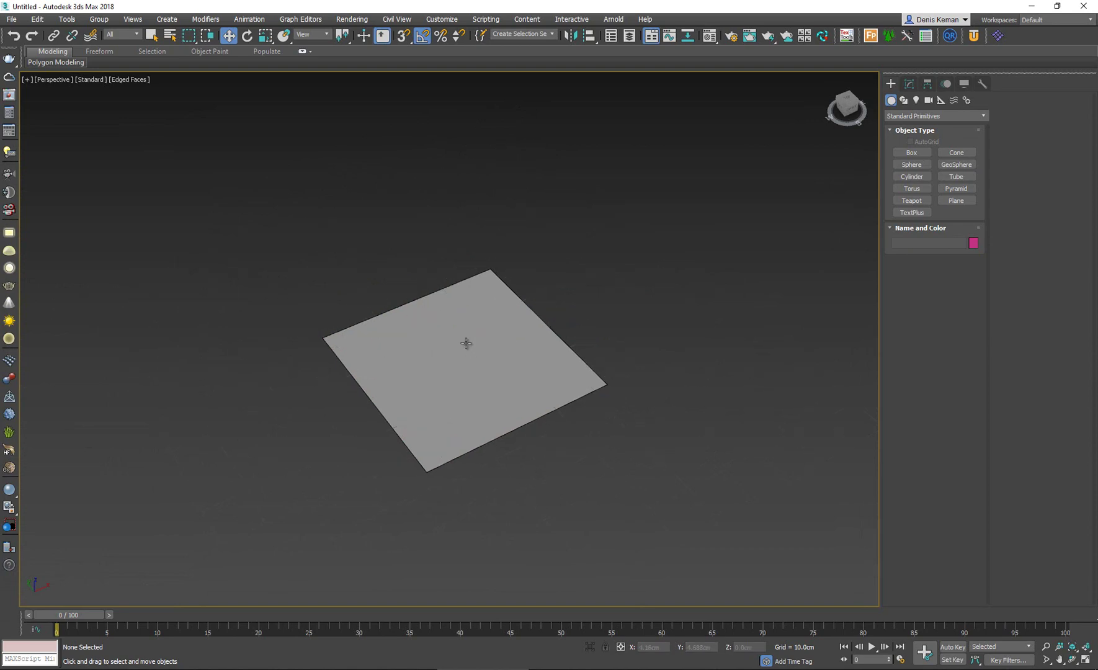
- Set the plane's Width Segs to 5 and add an Edit Poly modifier
{"action": "left_click", "coordinate": [478, 338]}
{"action": "key", "text": "F4"}
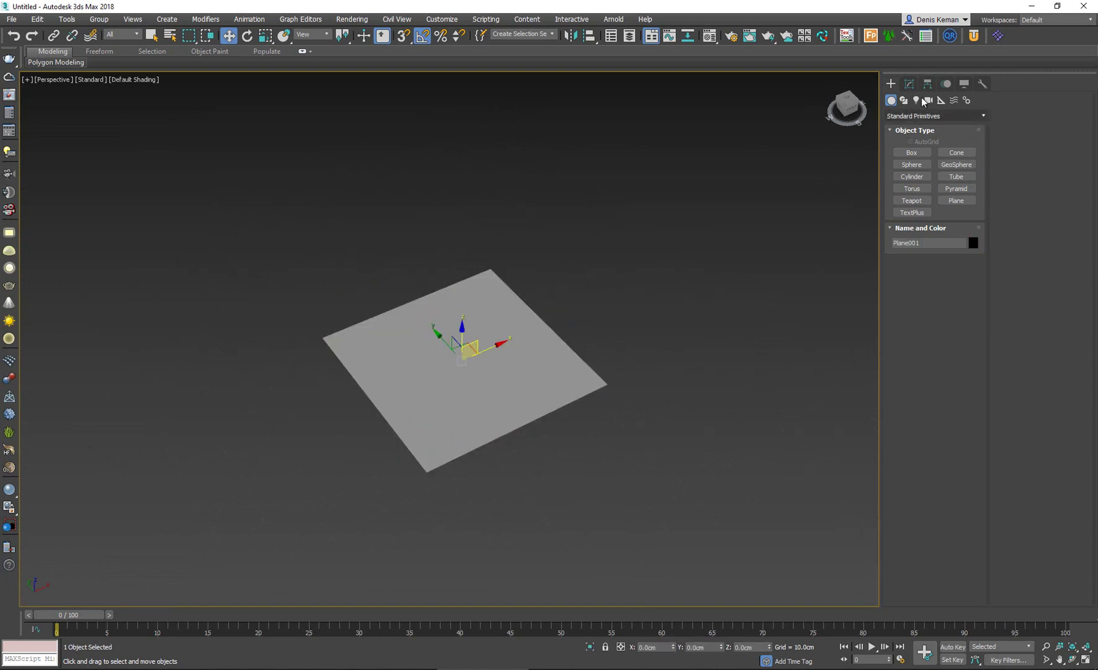
{"action": "left_click", "coordinate": [910, 84]}
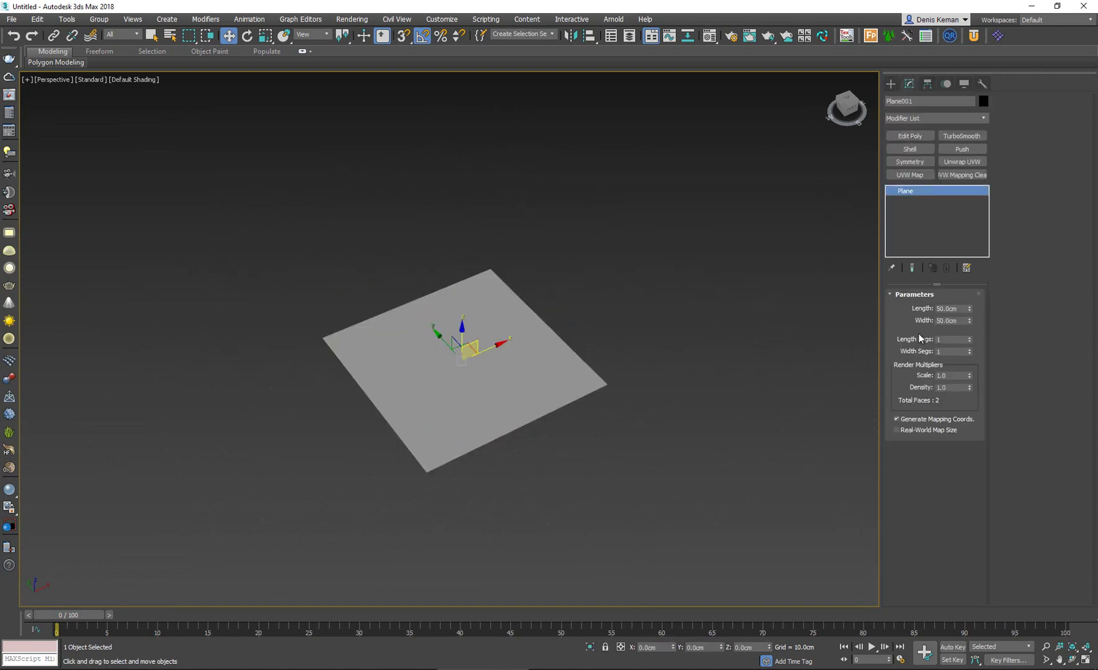
{"action": "key", "text": "F4"}
{"action": "left_click", "coordinate": [970, 349]}
{"action": "left_click", "coordinate": [969, 349]}
{"action": "left_click", "coordinate": [970, 349]}
{"action": "left_click", "coordinate": [970, 350]}
{"action": "left_click", "coordinate": [970, 353]}
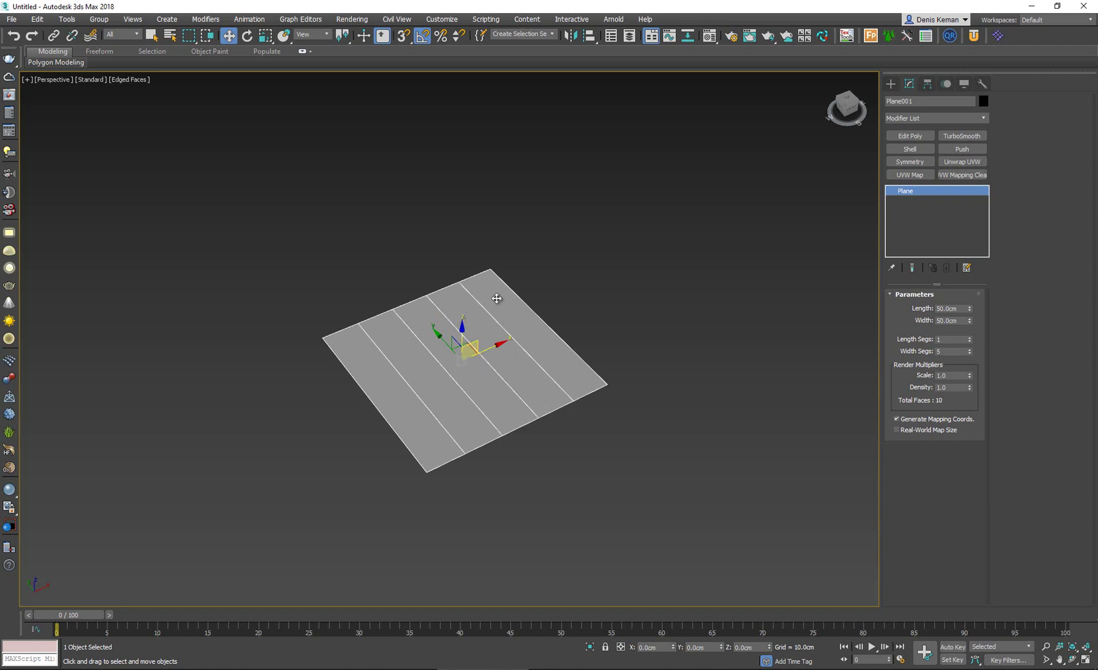
{"action": "middle_click_drag", "start_coordinate": [500, 321], "coordinate": [469, 335], "text": "alt"}
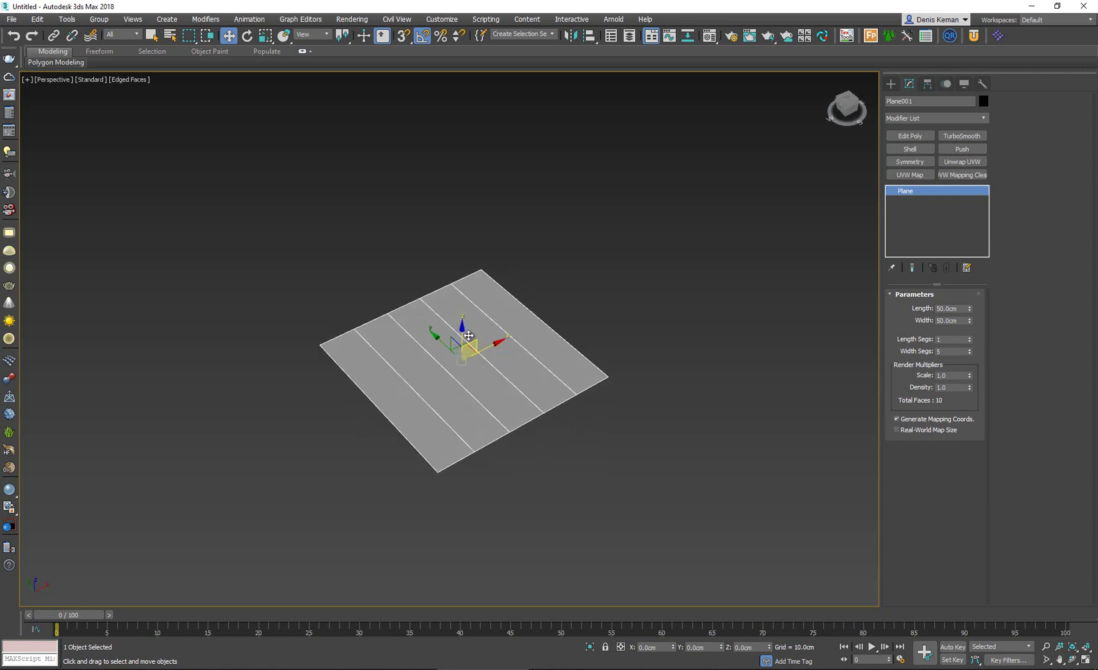
{"action": "middle_click_drag", "start_coordinate": [410, 258], "coordinate": [456, 299]}
{"action": "left_click", "coordinate": [909, 136]}
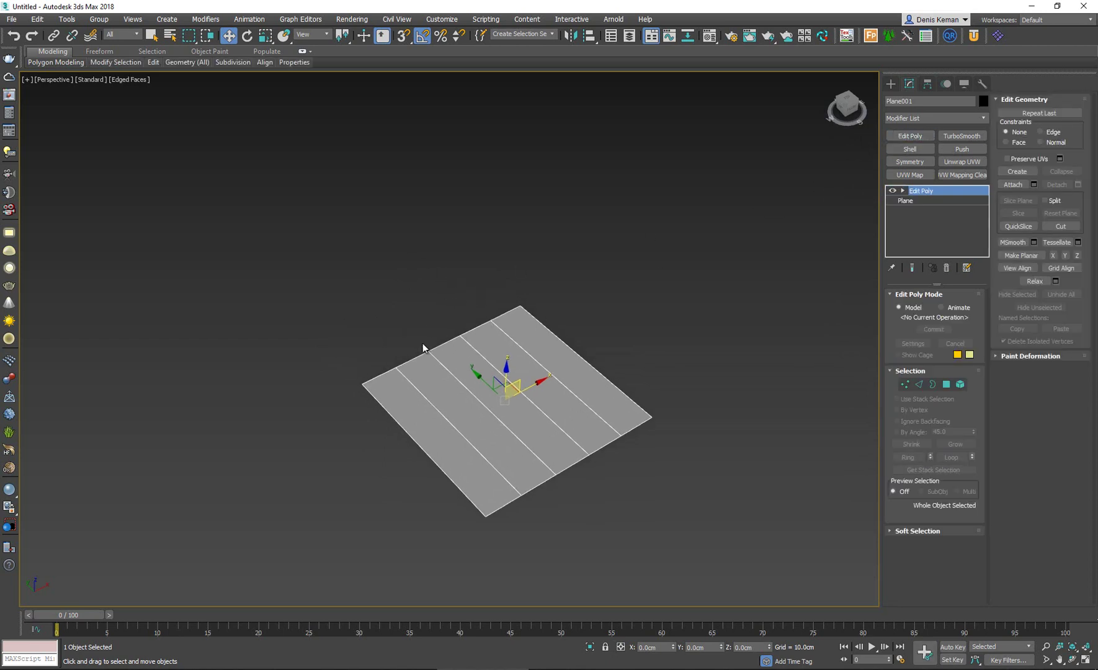
- Select two border edges and Shift-drag them upward into two upright strips that bend over
{"action": "key", "text": "2"}
{"action": "left_click", "coordinate": [413, 361]}
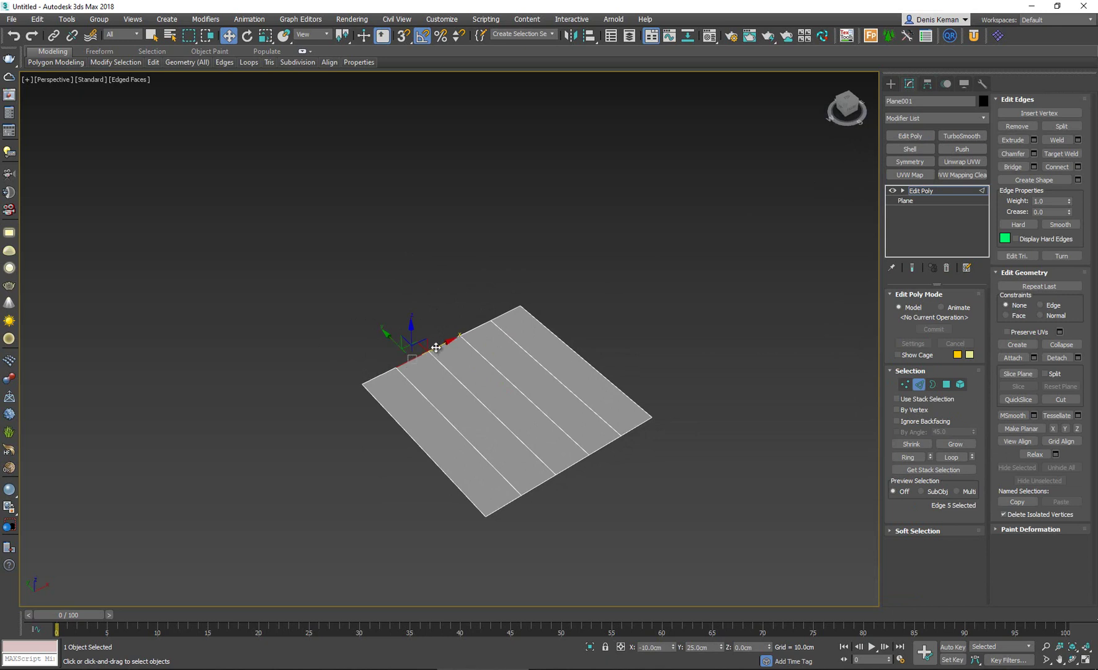
{"action": "left_click", "coordinate": [475, 327], "text": "ctrl"}
{"action": "middle_click_drag", "start_coordinate": [475, 328], "coordinate": [526, 305], "text": "alt"}
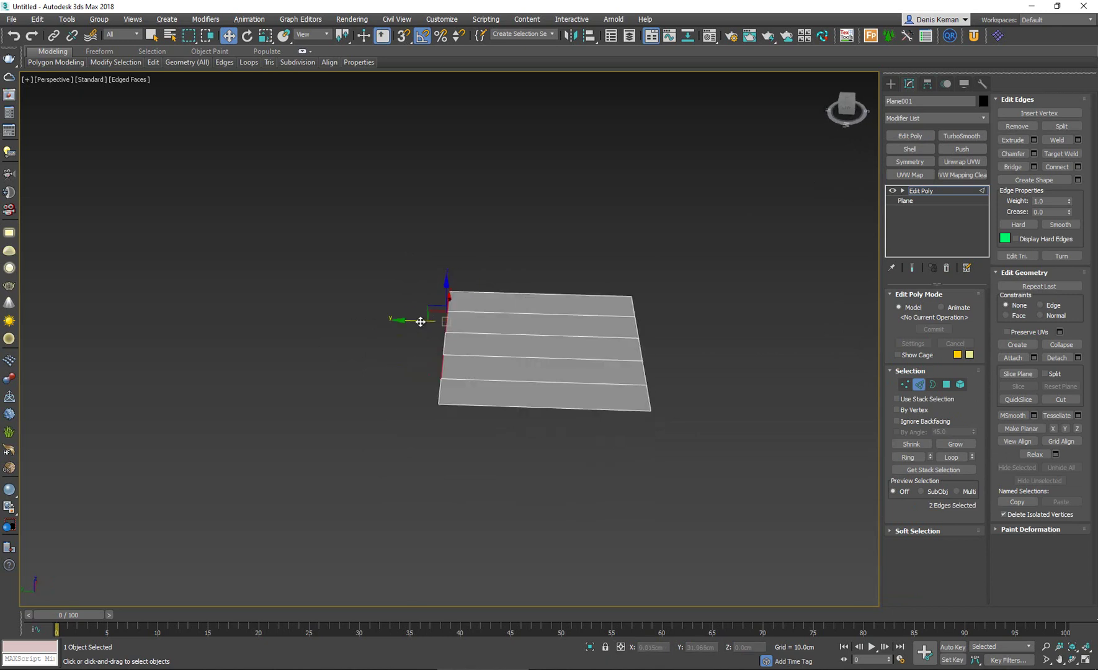
{"action": "left_click_drag", "start_coordinate": [400, 321], "coordinate": [356, 277], "text": "shift"}
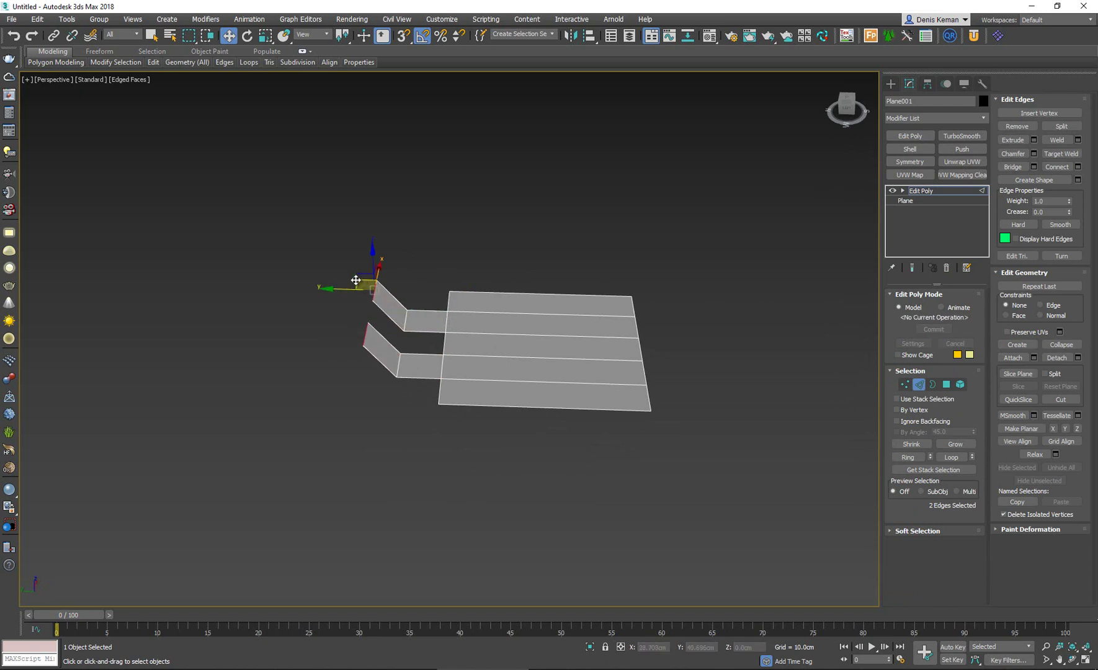
{"action": "middle_click_drag", "start_coordinate": [363, 283], "coordinate": [349, 281], "text": "alt"}
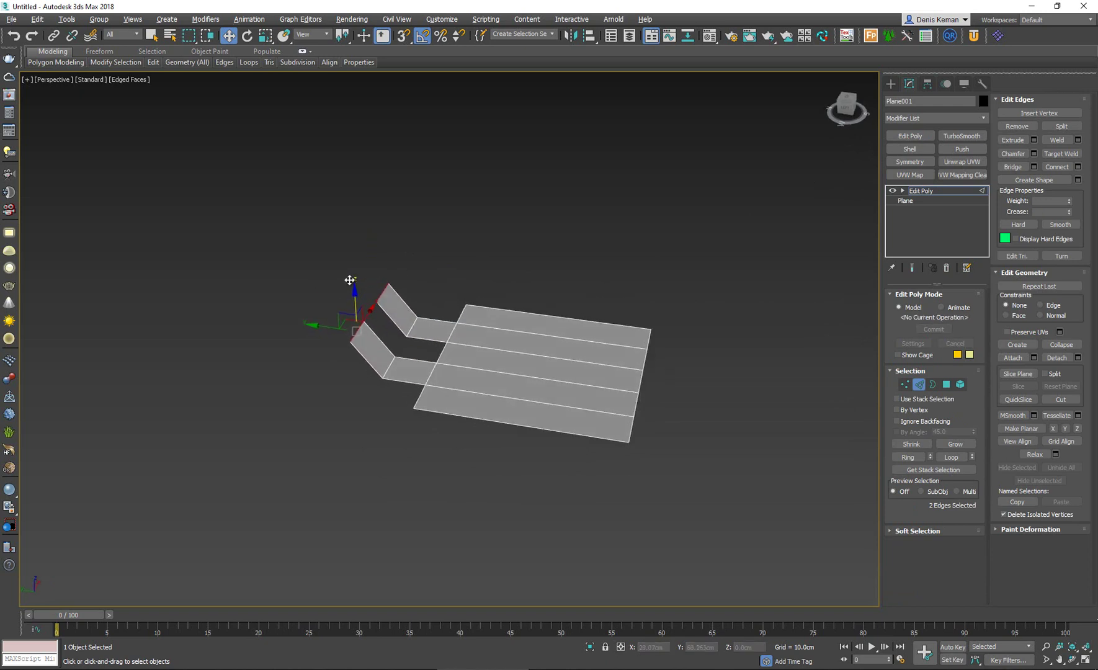
{"action": "key", "text": "ctrl+z"}
{"action": "left_click_drag", "start_coordinate": [373, 345], "coordinate": [243, 245], "text": "shift"}
{"action": "left_click", "coordinate": [919, 384]}
{"action": "middle_click_drag", "start_coordinate": [435, 297], "coordinate": [445, 308], "text": "alt"}
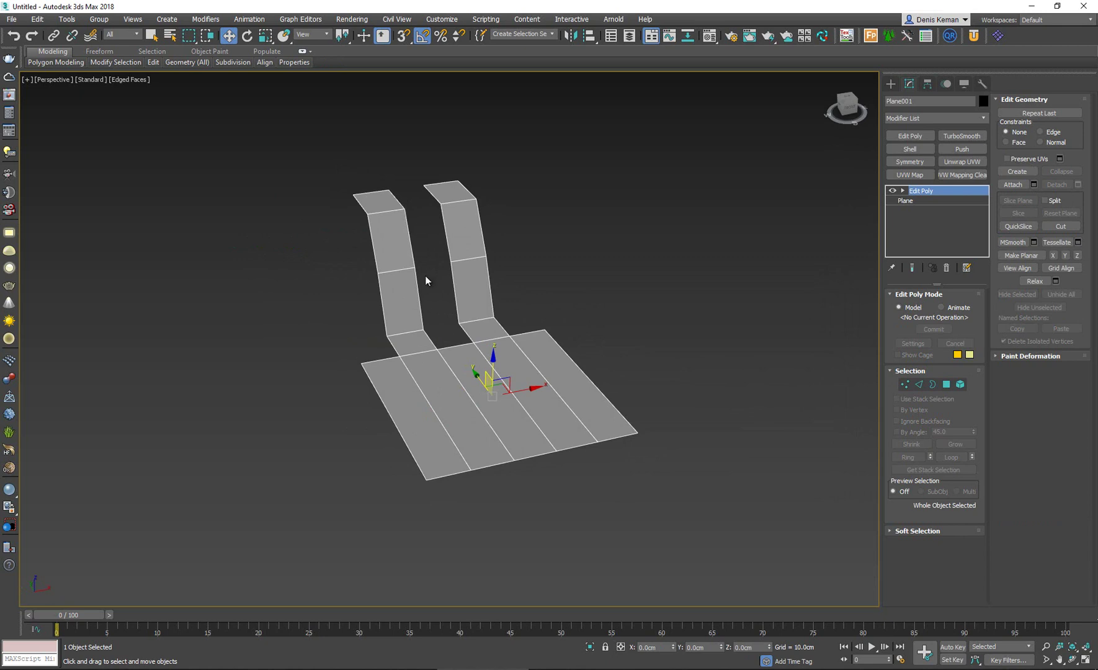
{"action": "middle_click_drag", "start_coordinate": [431, 343], "coordinate": [468, 342], "text": "alt"}
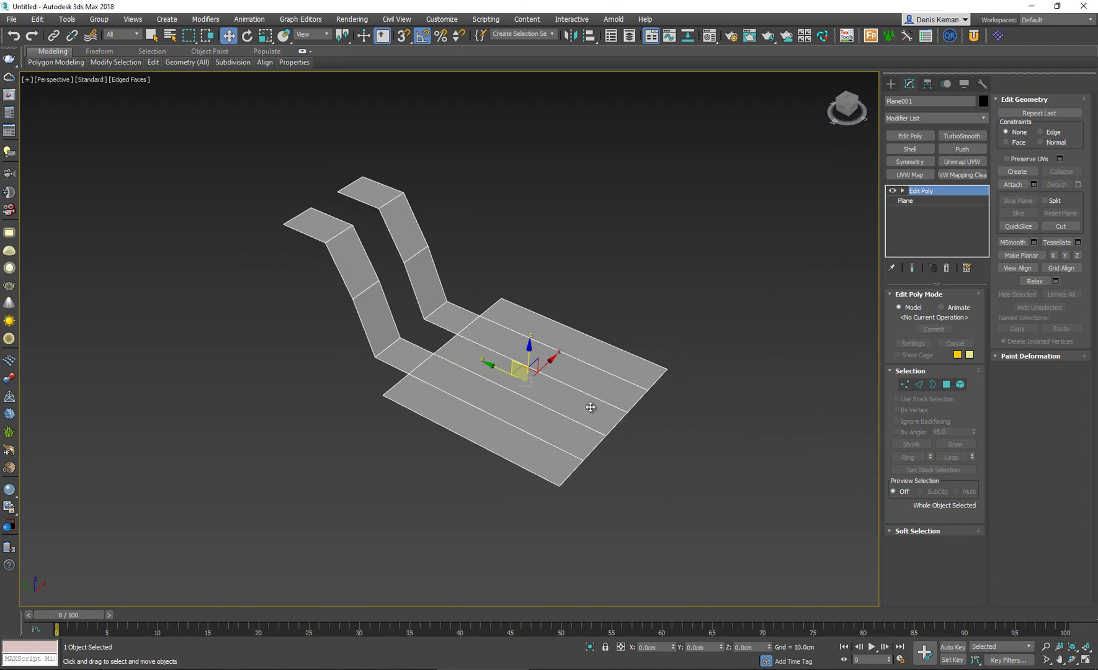
{"action": "middle_click_drag", "start_coordinate": [589, 407], "coordinate": [599, 384], "text": "alt"}
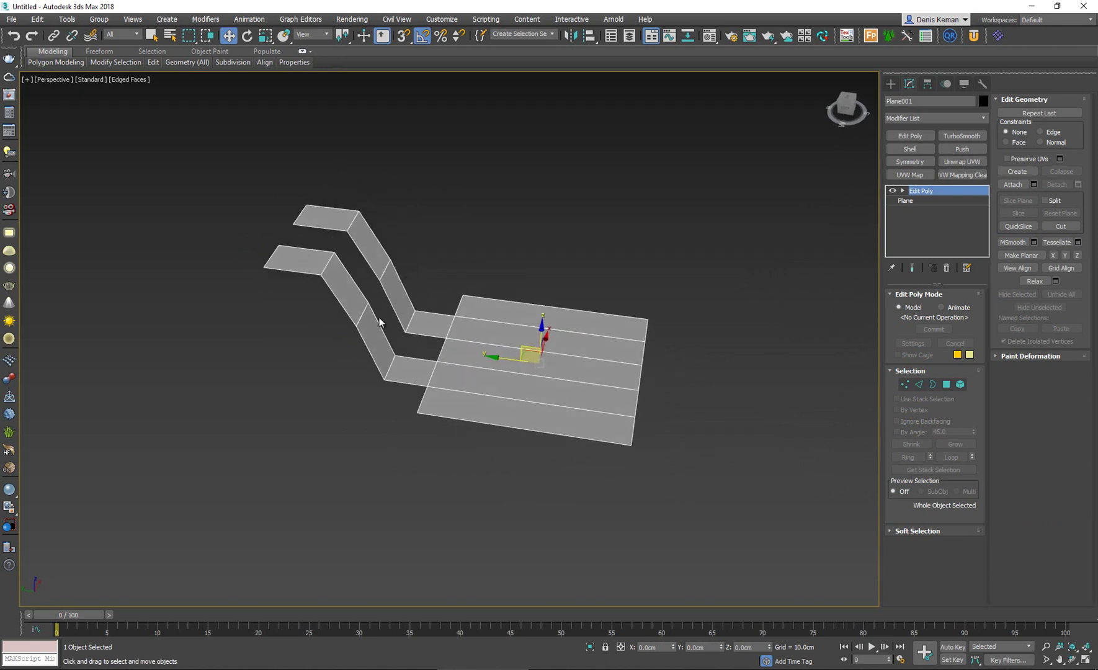
{"action": "middle_click_drag", "start_coordinate": [375, 338], "coordinate": [389, 316], "text": "alt"}
{"action": "middle_click_drag", "start_coordinate": [606, 344], "coordinate": [515, 381], "text": "alt"}
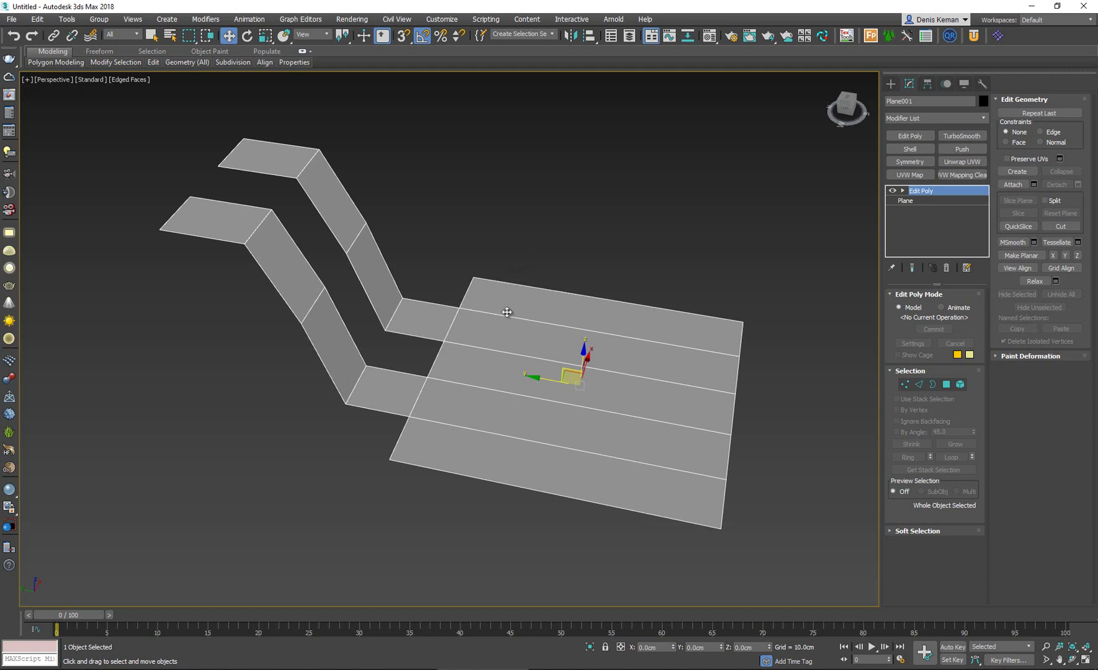
- Insert two Swift Loop edge loops across the plane
{"action": "key", "text": "alt+1"}
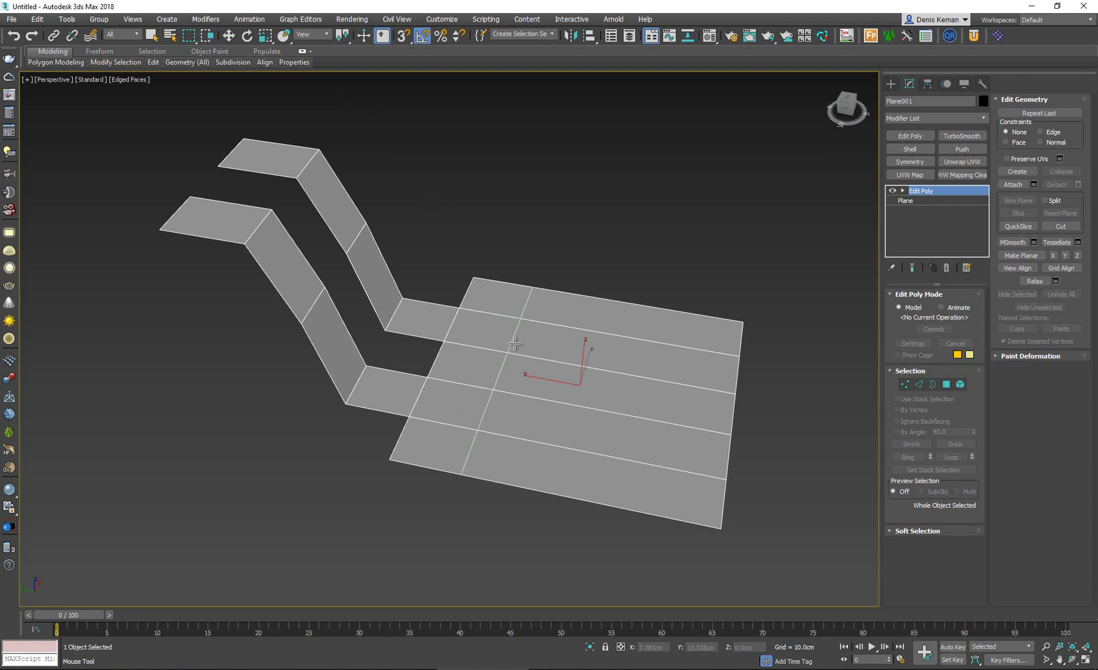
{"action": "key", "text": "2"}
{"action": "left_click", "coordinate": [529, 345]}
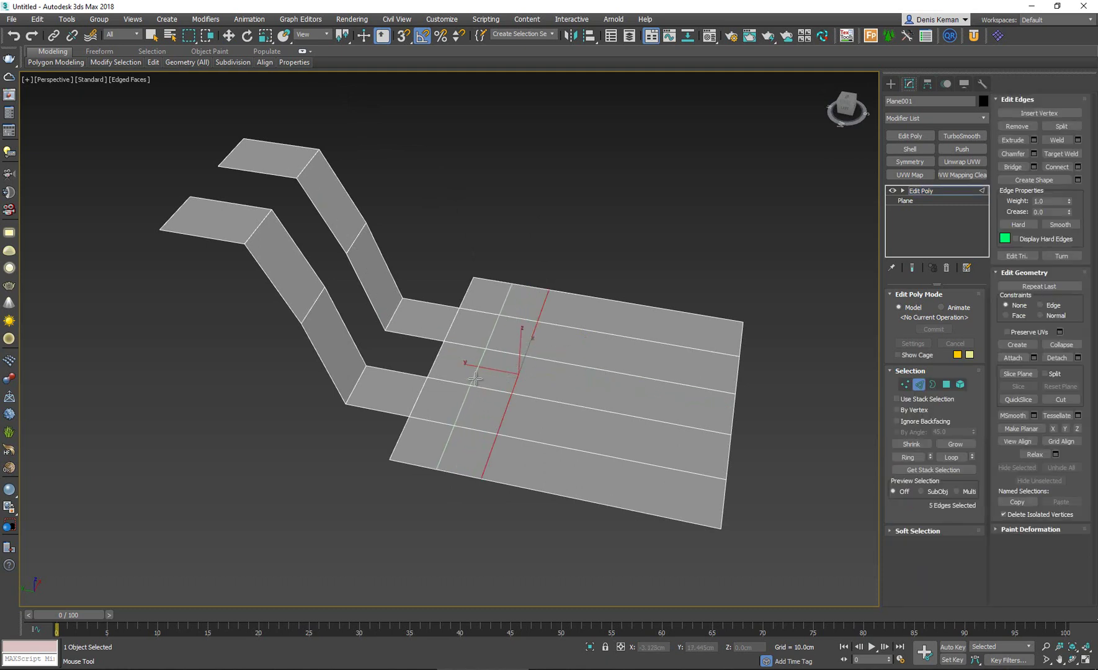
{"action": "left_click", "coordinate": [475, 379]}
- Slide one new edge left toward the strip, then select the two horizontal edges by the bend
{"action": "key", "text": "w"}
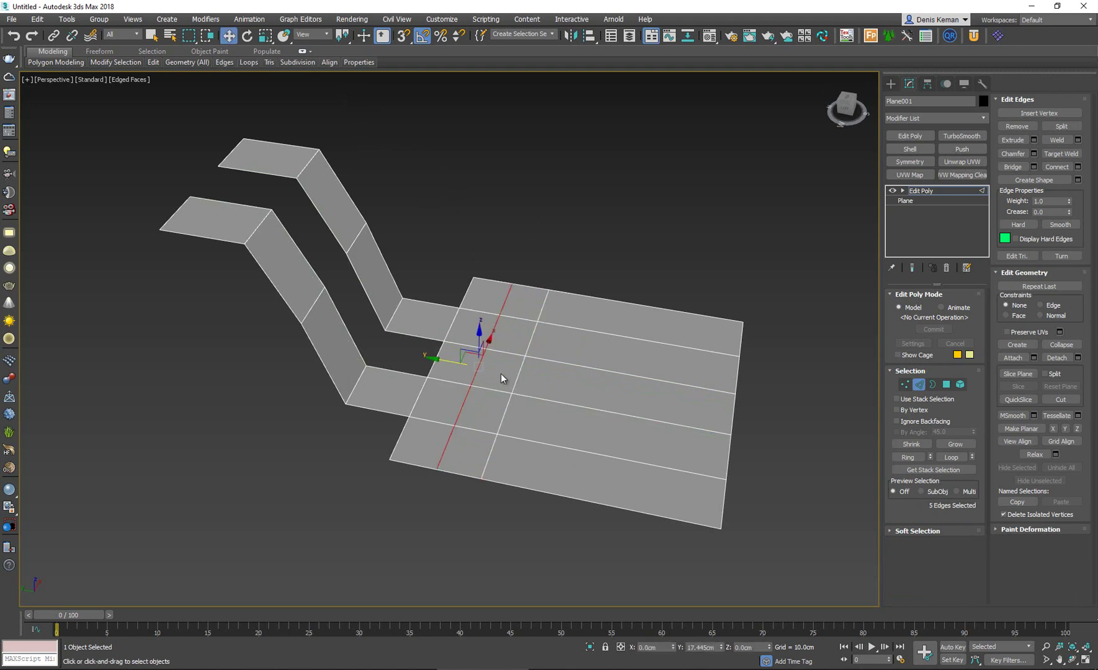
{"action": "scroll", "coordinate": [502, 378], "scroll_direction": "up", "scroll_amount": 3}
{"action": "left_click", "coordinate": [454, 363]}
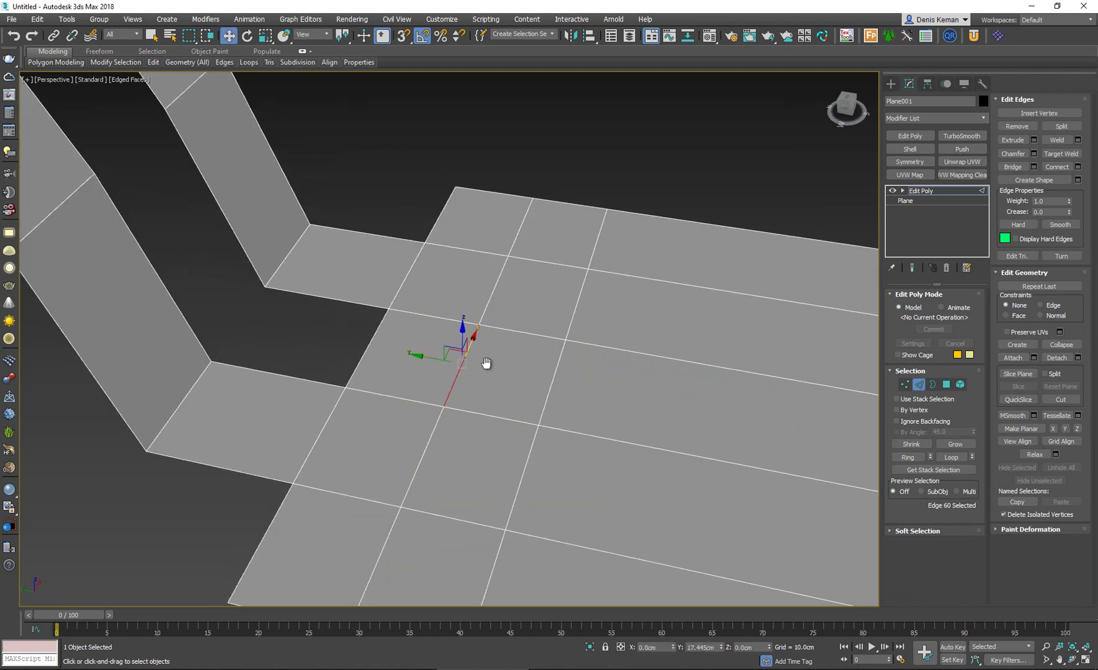
{"action": "middle_click_drag", "start_coordinate": [486, 363], "coordinate": [518, 372]}
{"action": "left_click_drag", "start_coordinate": [465, 366], "coordinate": [394, 359]}
{"action": "left_click", "coordinate": [497, 421]}
{"action": "left_click", "coordinate": [534, 338], "text": "ctrl"}
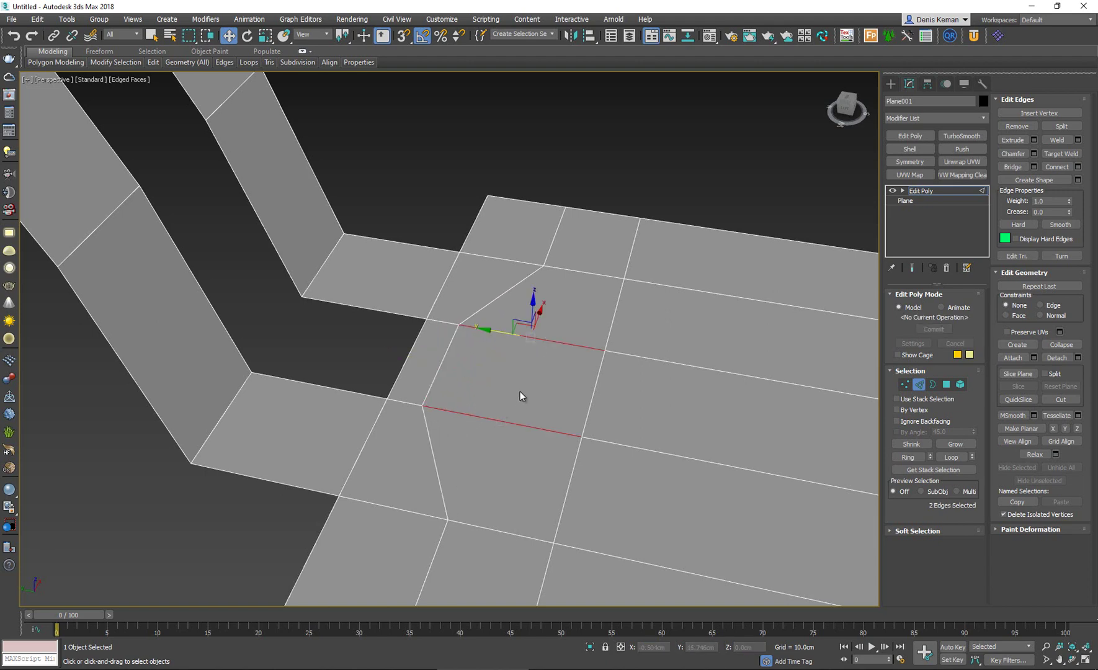
{"action": "scroll", "coordinate": [521, 395], "scroll_direction": "down", "scroll_amount": 6}
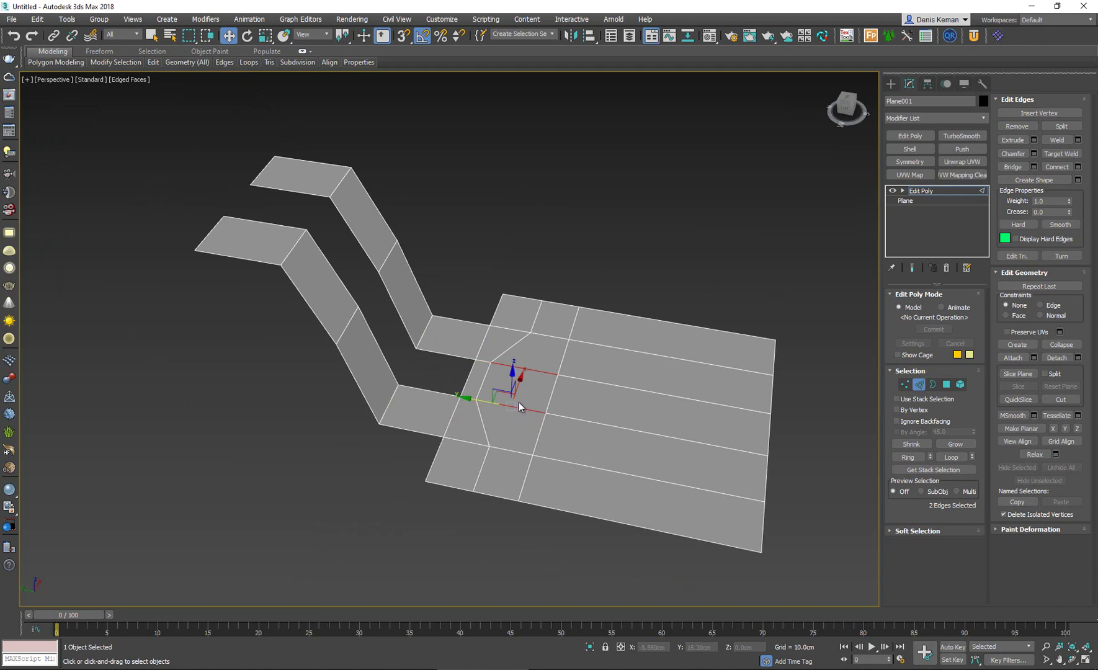
- Remove the two selected horizontal edges beside the bend
{"action": "right_click", "coordinate": [519, 406]}
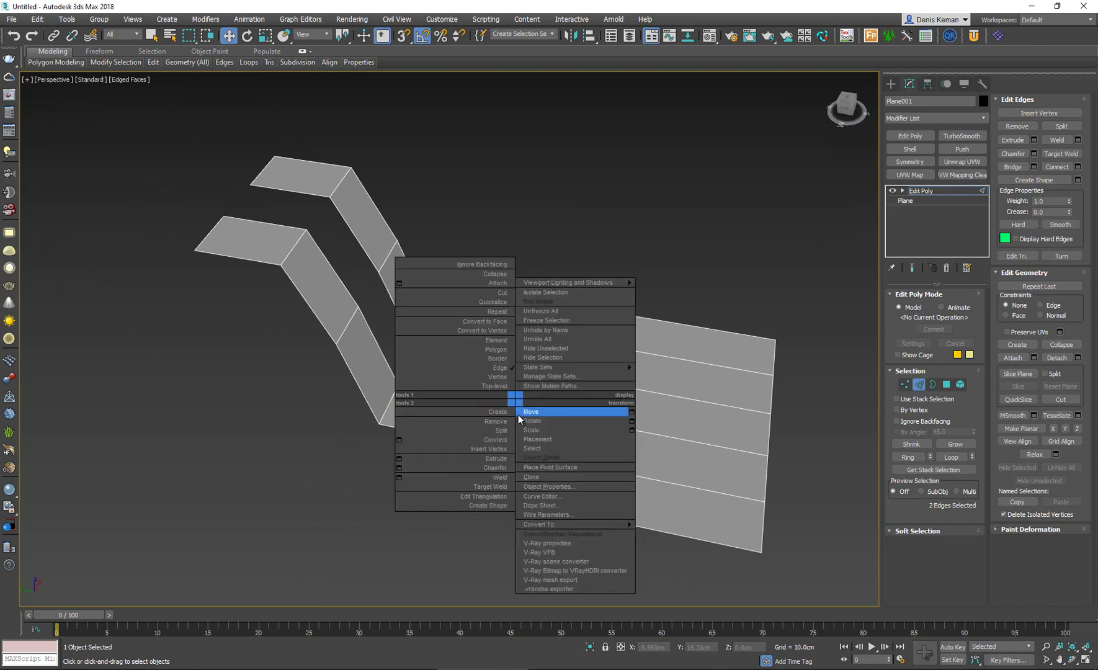
{"action": "left_click", "coordinate": [499, 423]}
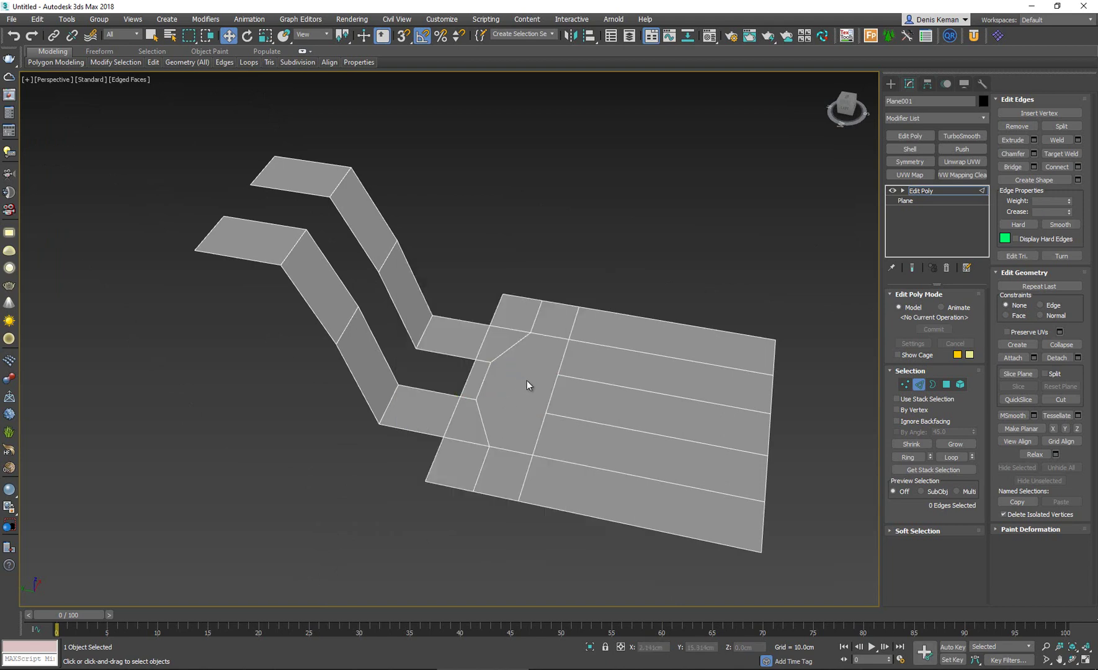
{"action": "scroll", "coordinate": [526, 380], "scroll_direction": "up", "scroll_amount": 5}
{"action": "middle_click_drag", "start_coordinate": [486, 444], "coordinate": [525, 328]}
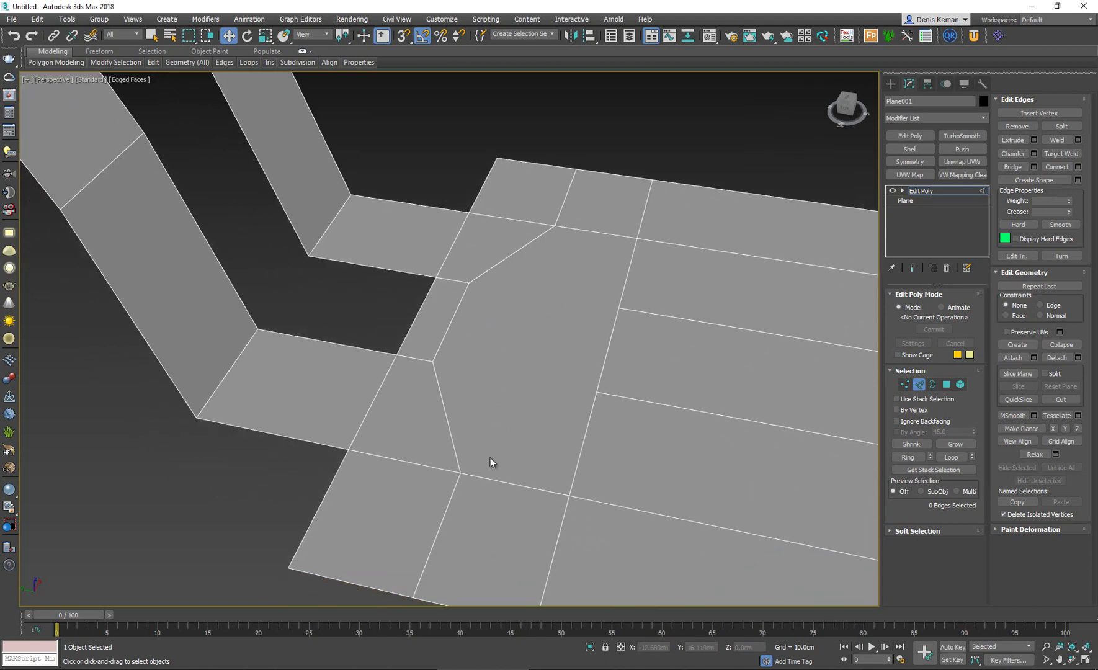
- Join the two corner vertices with a new edge using Connect
{"action": "key", "text": "1"}
{"action": "key", "text": "1"}
{"action": "left_click", "coordinate": [555, 227]}
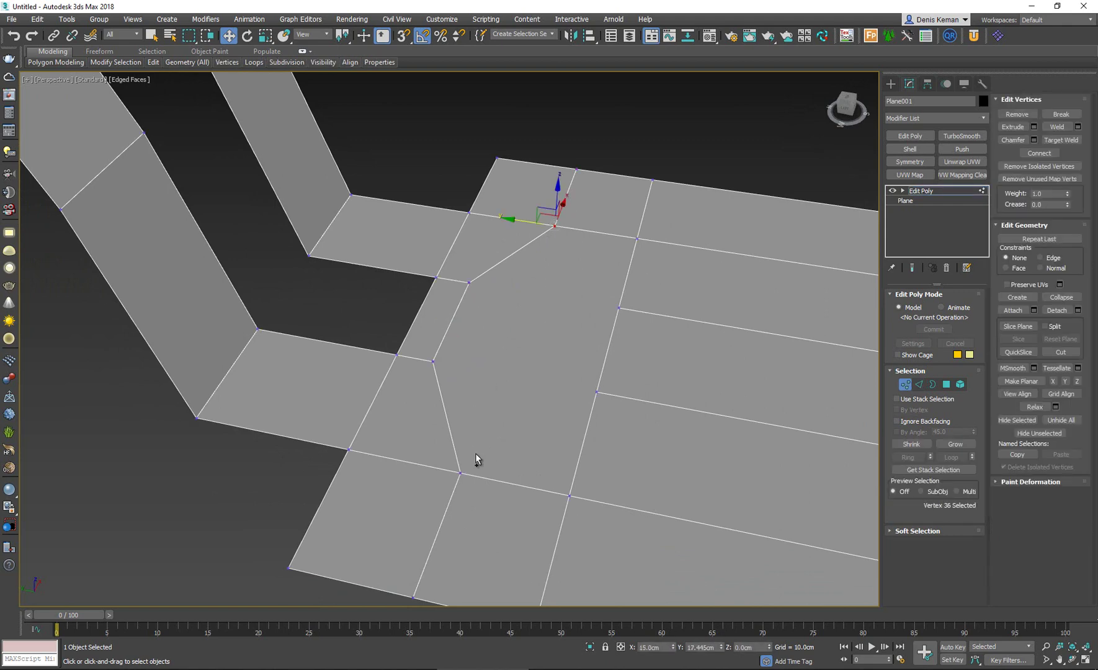
{"action": "left_click", "coordinate": [457, 478], "text": "ctrl"}
{"action": "middle_click_drag", "start_coordinate": [473, 428], "coordinate": [476, 452]}
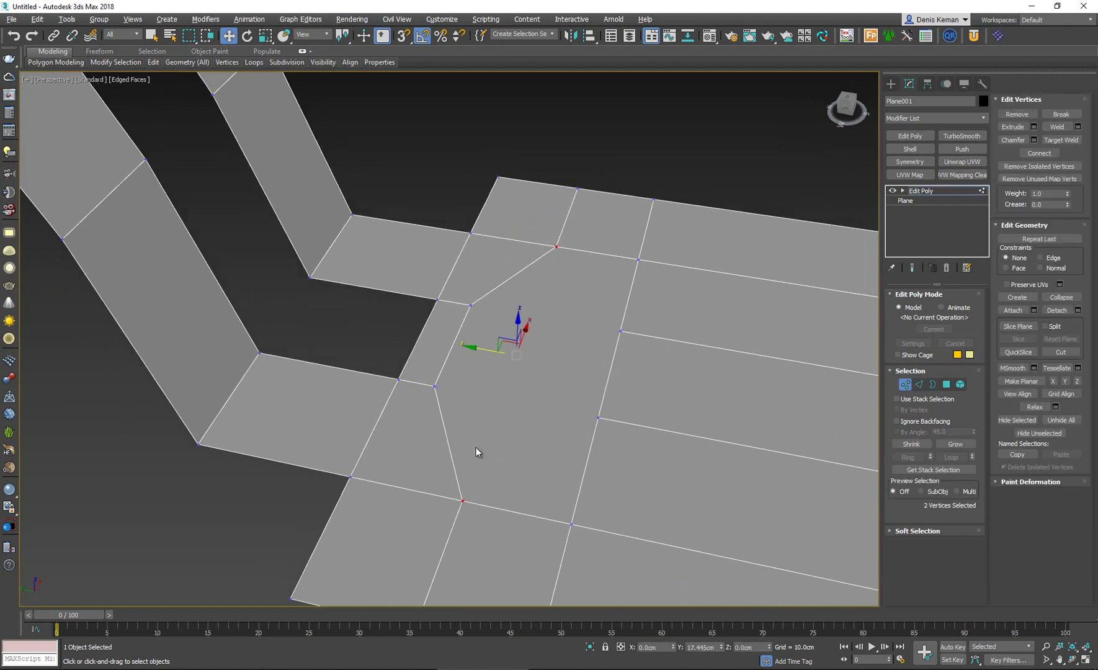
{"action": "right_click", "coordinate": [470, 502]}
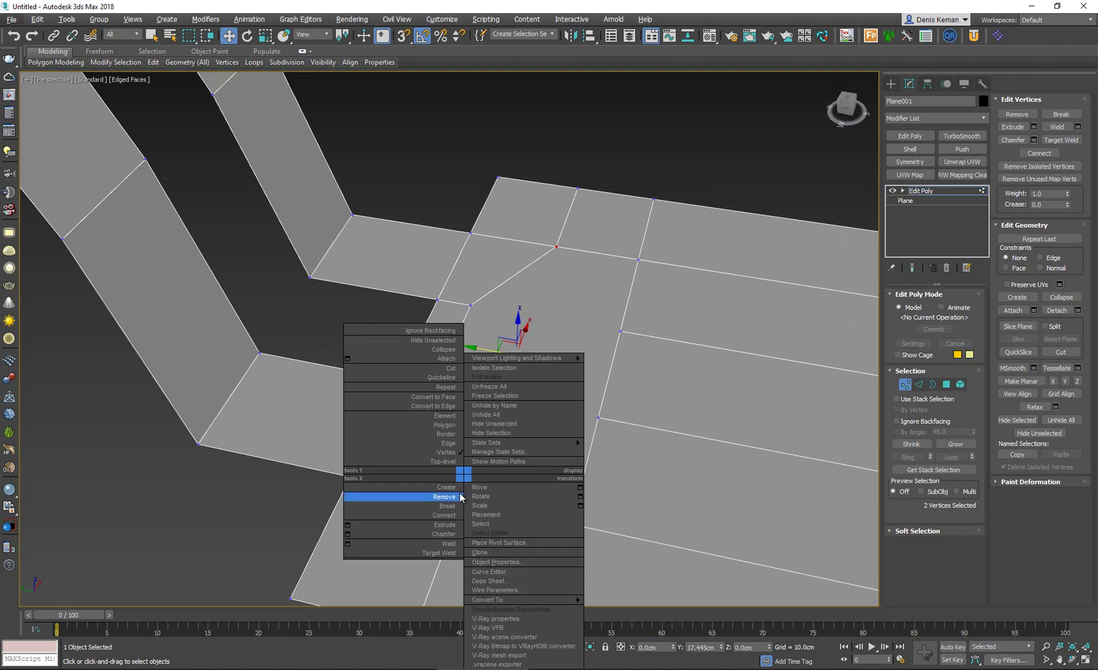
{"action": "left_click", "coordinate": [443, 515]}
{"action": "middle_click_drag", "start_coordinate": [483, 426], "coordinate": [477, 456]}
{"action": "middle_click_drag", "start_coordinate": [482, 400], "coordinate": [399, 333], "text": "alt"}
{"action": "middle_click_drag", "start_coordinate": [399, 333], "coordinate": [328, 223]}
{"action": "scroll", "coordinate": [329, 223], "scroll_direction": "down", "scroll_amount": 4}
- Remove the plane's two long middle edges
{"action": "key", "text": "2"}
{"action": "left_click", "coordinate": [448, 334]}
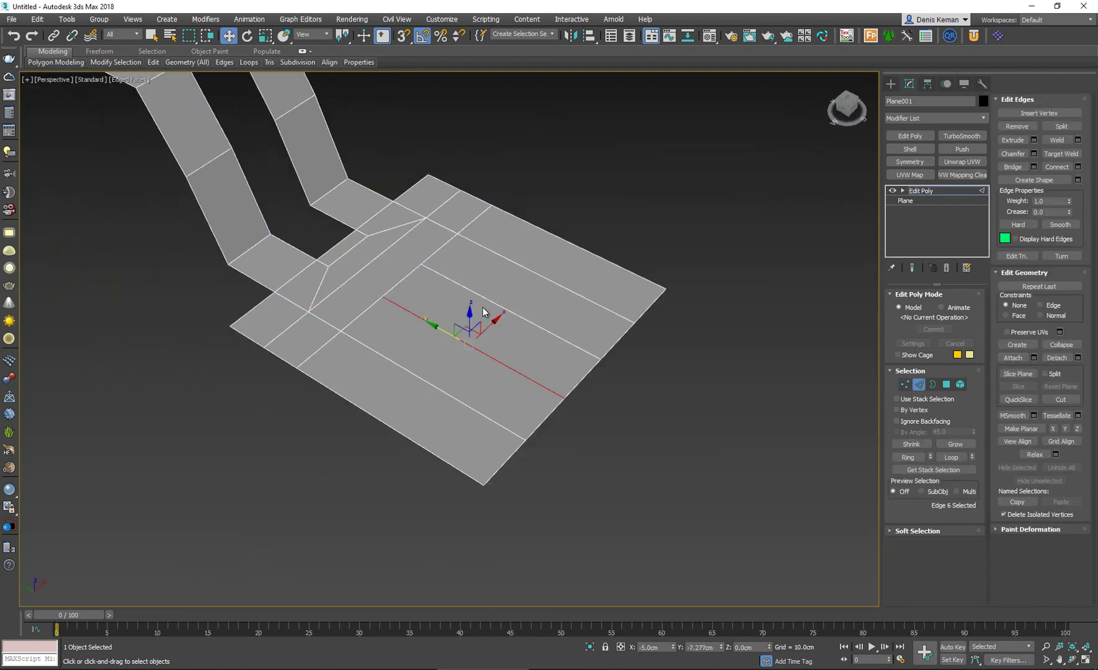
{"action": "left_click", "coordinate": [490, 302], "text": "ctrl"}
{"action": "key", "text": "BackSpace"}
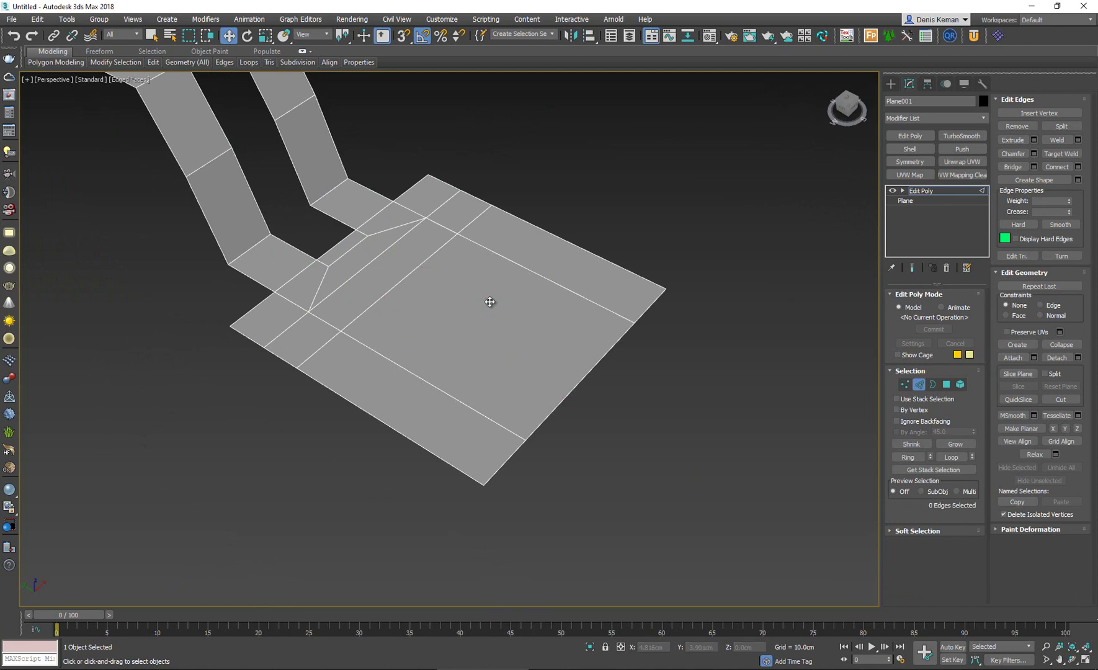
{"action": "middle_click_drag", "start_coordinate": [490, 302], "coordinate": [320, 340], "text": "alt"}
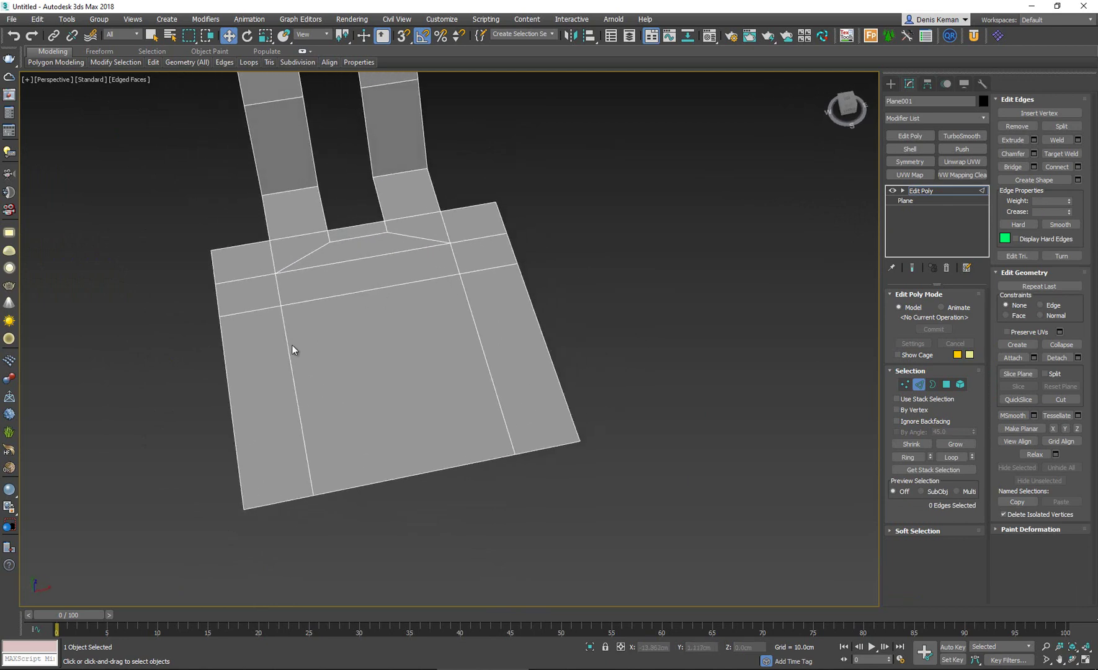
- Scale the selected side and bottom vertices to 80% along X
{"action": "key", "text": "1"}
{"action": "left_click", "coordinate": [278, 306]}
{"action": "left_click_drag", "start_coordinate": [333, 442], "coordinate": [302, 500], "text": "ctrl"}
{"action": "left_click", "coordinate": [460, 274], "text": "ctrl"}
{"action": "left_click_drag", "start_coordinate": [477, 425], "coordinate": [515, 465]}
{"action": "key", "text": "r"}
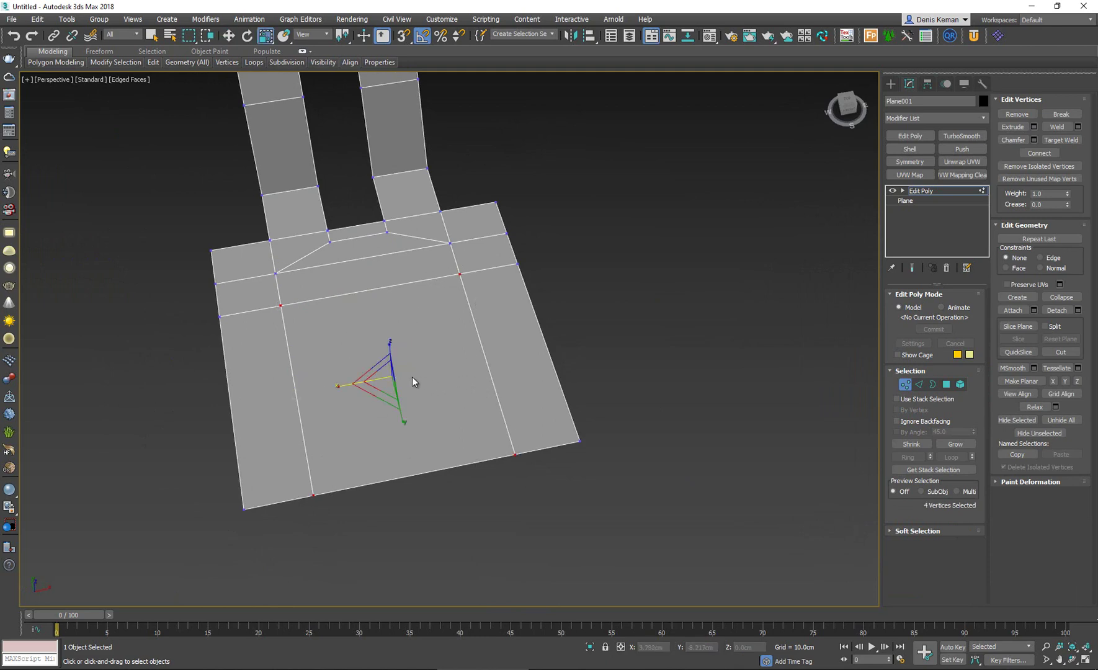
{"action": "left_click_drag", "start_coordinate": [355, 384], "coordinate": [381, 381]}
{"action": "middle_click_drag", "start_coordinate": [381, 382], "coordinate": [606, 332], "text": "alt"}
- Clear the vertex selection and start adding another edge loop across the base
{"action": "left_click", "coordinate": [487, 388]}
{"action": "middle_click_drag", "start_coordinate": [486, 370], "coordinate": [450, 364], "text": "alt"}
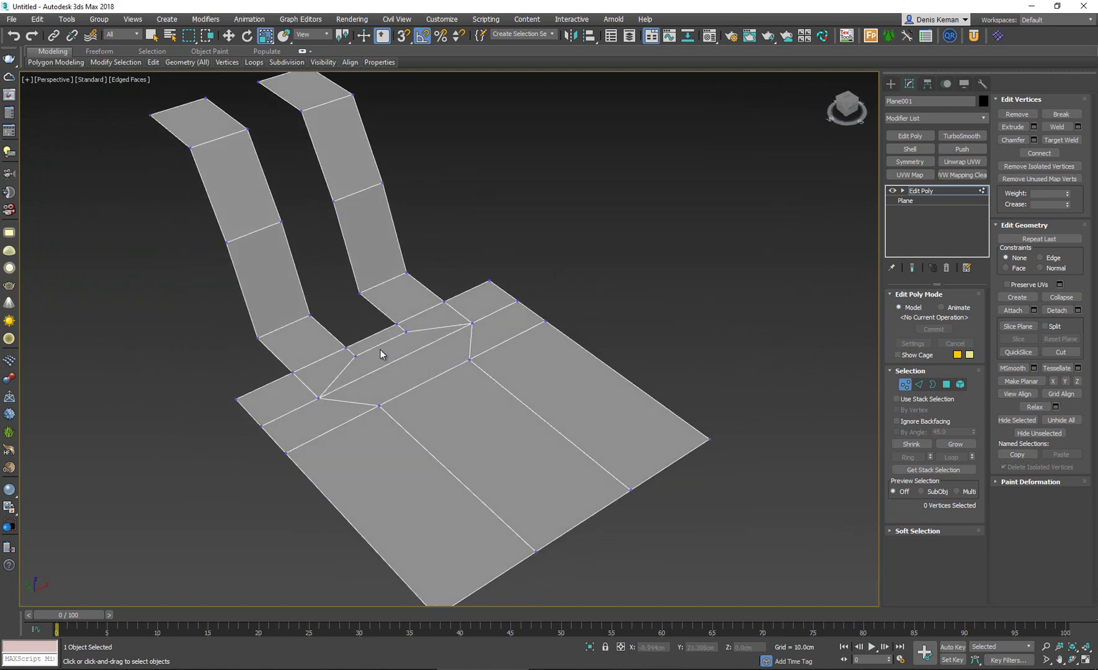
{"action": "scroll", "coordinate": [380, 349], "scroll_direction": "up", "scroll_amount": 5}
{"action": "middle_click_drag", "start_coordinate": [434, 410], "coordinate": [387, 312]}
{"action": "scroll", "coordinate": [387, 311], "scroll_direction": "down", "scroll_amount": 2}
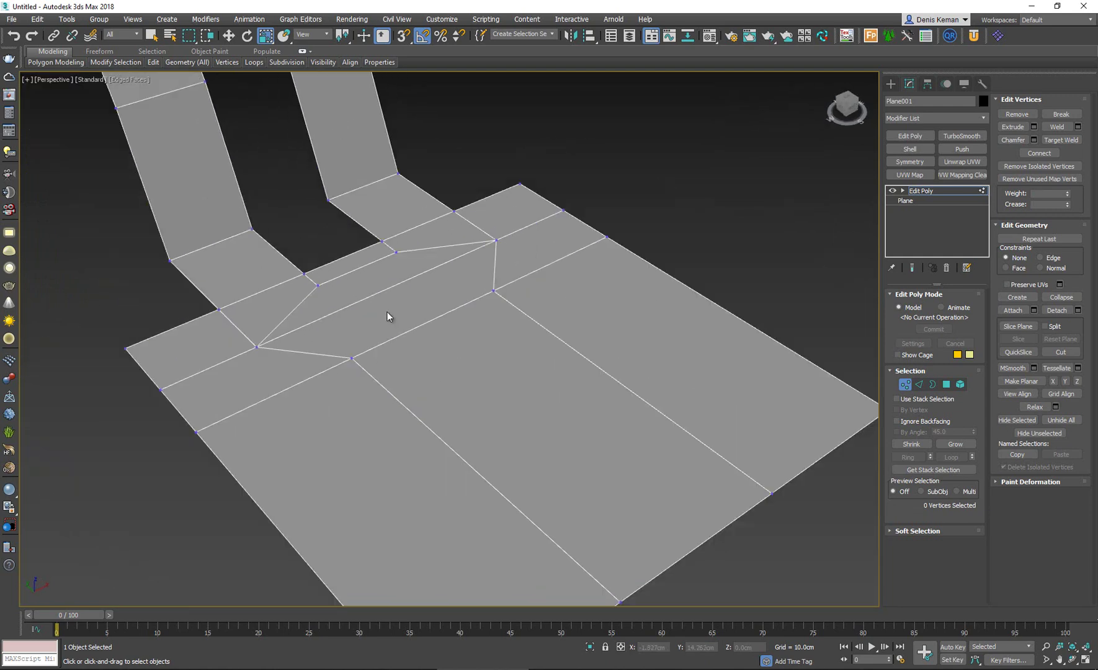
{"action": "middle_click_drag", "start_coordinate": [456, 287], "coordinate": [333, 261]}
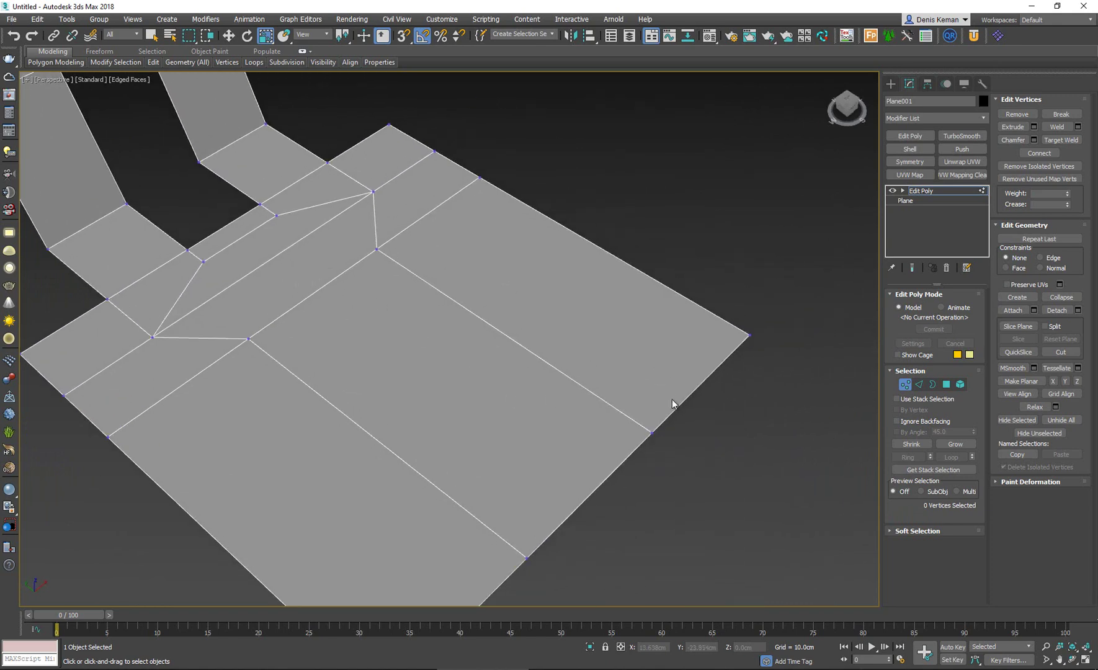
{"action": "scroll", "coordinate": [672, 403], "scroll_direction": "down", "scroll_amount": 2}
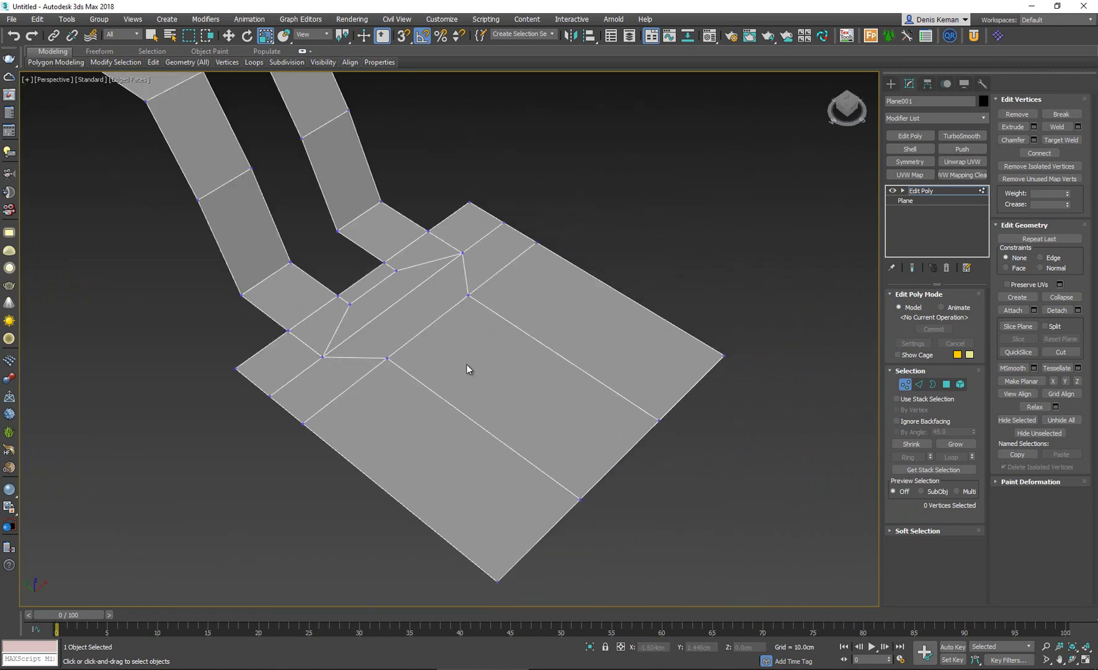
{"action": "key", "text": "alt+s"}
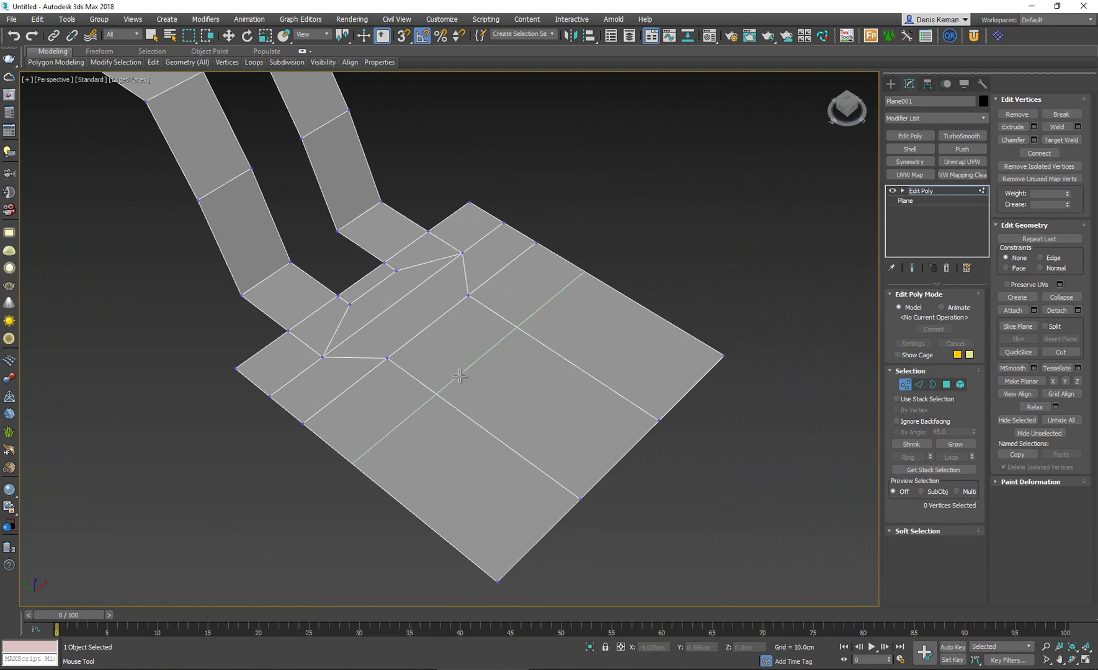
- Place the new edge loop and move its middle edge toward the strips
{"action": "left_click", "coordinate": [459, 376]}
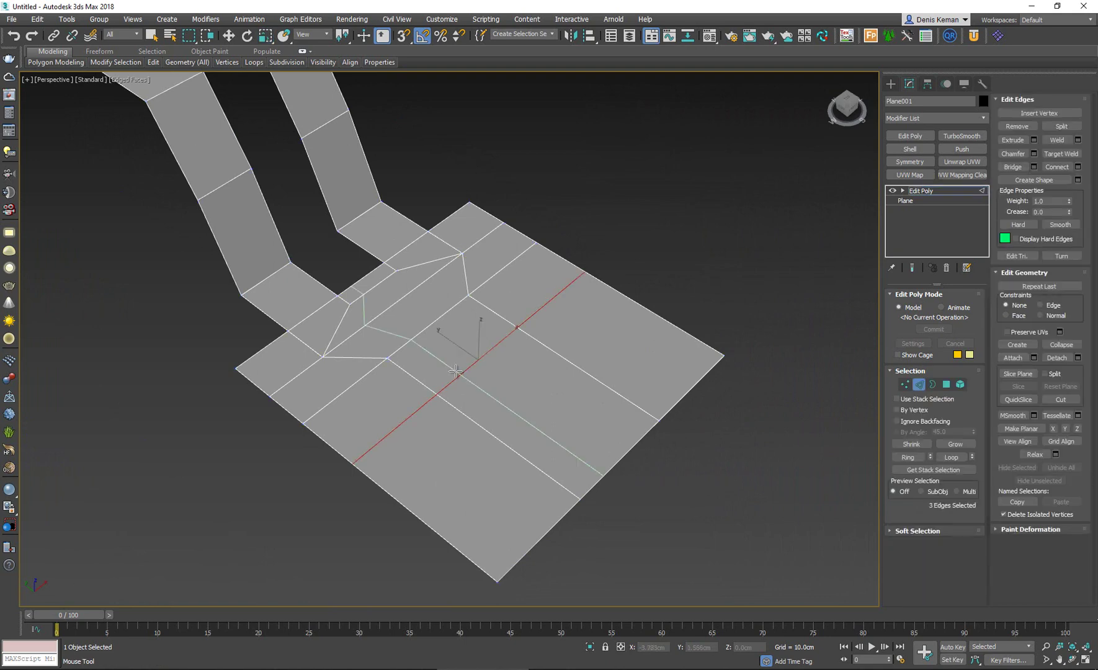
{"action": "key", "text": "w"}
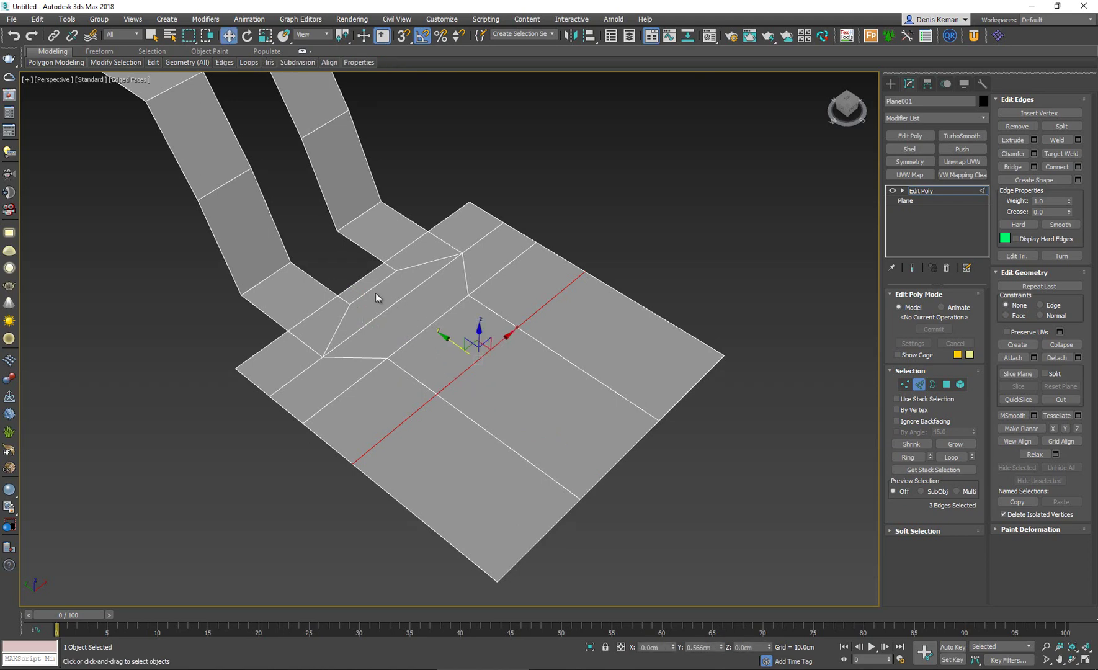
{"action": "left_click", "coordinate": [470, 366]}
{"action": "left_click_drag", "start_coordinate": [454, 346], "coordinate": [426, 326]}
{"action": "left_click", "coordinate": [466, 411]}
{"action": "left_click", "coordinate": [554, 353], "text": "ctrl"}
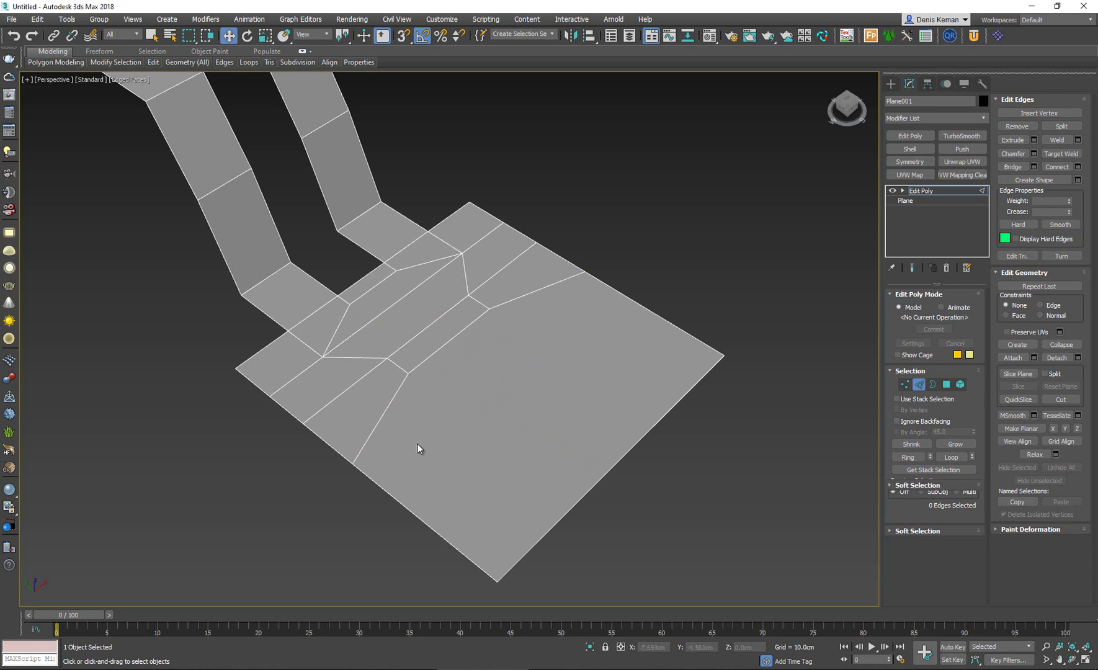
- Slide a pair of vertices sideways to straighten the edges
{"action": "key", "text": "1"}
{"action": "left_click", "coordinate": [352, 464]}
{"action": "left_click", "coordinate": [580, 279], "text": "ctrl"}
{"action": "middle_click_drag", "start_coordinate": [576, 289], "coordinate": [531, 317], "text": "alt"}
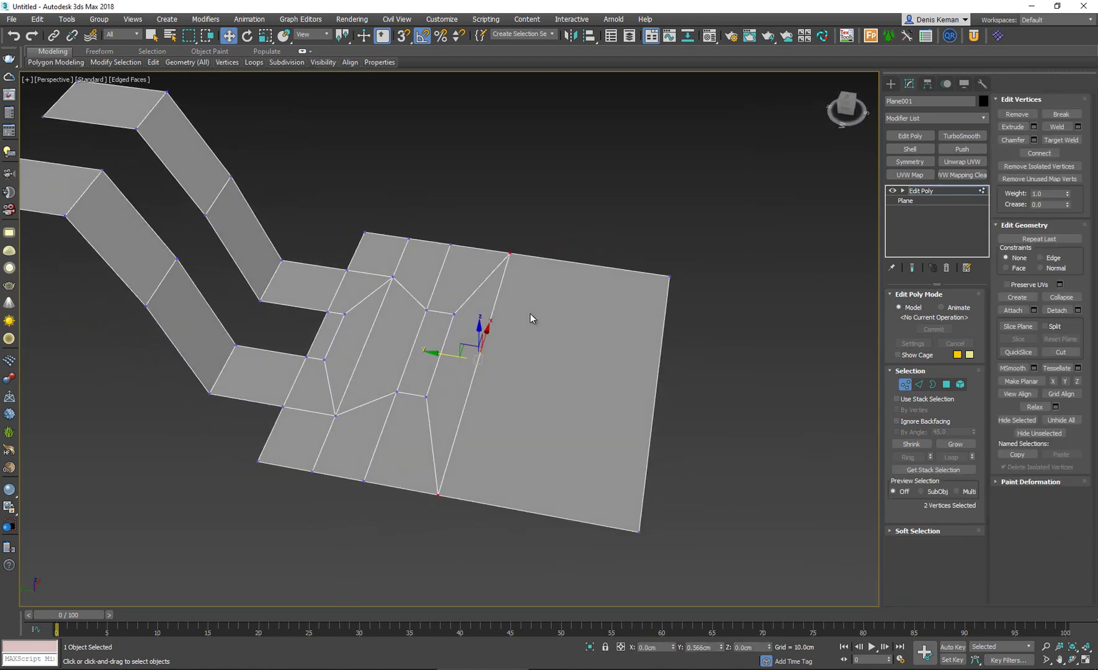
{"action": "left_click_drag", "start_coordinate": [531, 243], "coordinate": [497, 267]}
{"action": "left_click_drag", "start_coordinate": [449, 487], "coordinate": [428, 509], "text": "ctrl"}
{"action": "left_click_drag", "start_coordinate": [462, 357], "coordinate": [557, 404]}
{"action": "left_click", "coordinate": [455, 343]}
- Move the central vertices and a four-vertex column into a rectangle, then leave Vertex mode
{"action": "middle_click_drag", "start_coordinate": [454, 343], "coordinate": [483, 269], "text": "alt"}
{"action": "left_click_drag", "start_coordinate": [433, 385], "coordinate": [433, 385]}
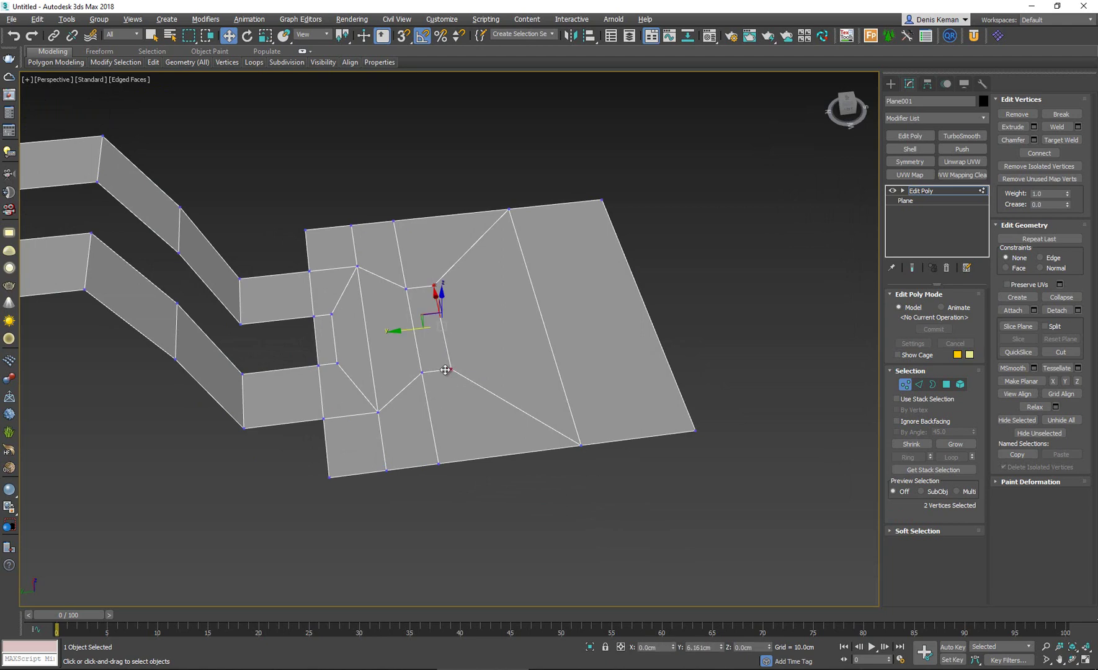
{"action": "middle_click_drag", "start_coordinate": [433, 386], "coordinate": [416, 333], "text": "alt"}
{"action": "left_click_drag", "start_coordinate": [416, 333], "coordinate": [451, 326]}
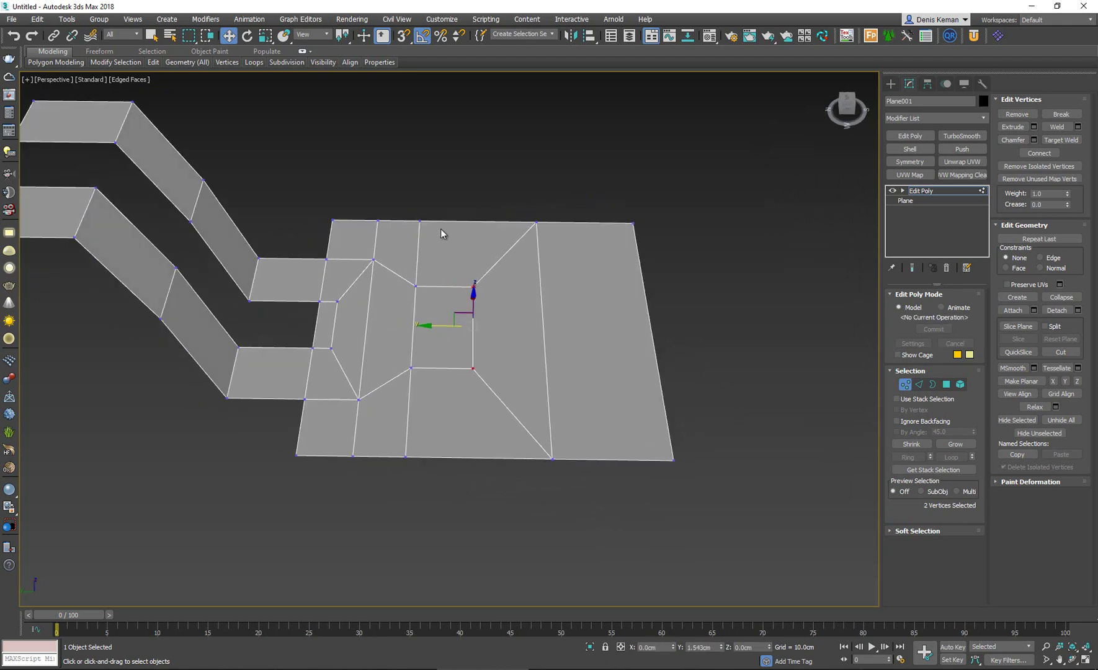
{"action": "left_click_drag", "start_coordinate": [376, 485], "coordinate": [376, 486]}
{"action": "left_click_drag", "start_coordinate": [383, 303], "coordinate": [392, 303]}
{"action": "key", "text": "ctrl+z"}
{"action": "left_click_drag", "start_coordinate": [387, 196], "coordinate": [364, 241], "text": "alt"}
{"action": "left_click_drag", "start_coordinate": [387, 330], "coordinate": [394, 329]}
{"action": "left_click", "coordinate": [564, 319]}
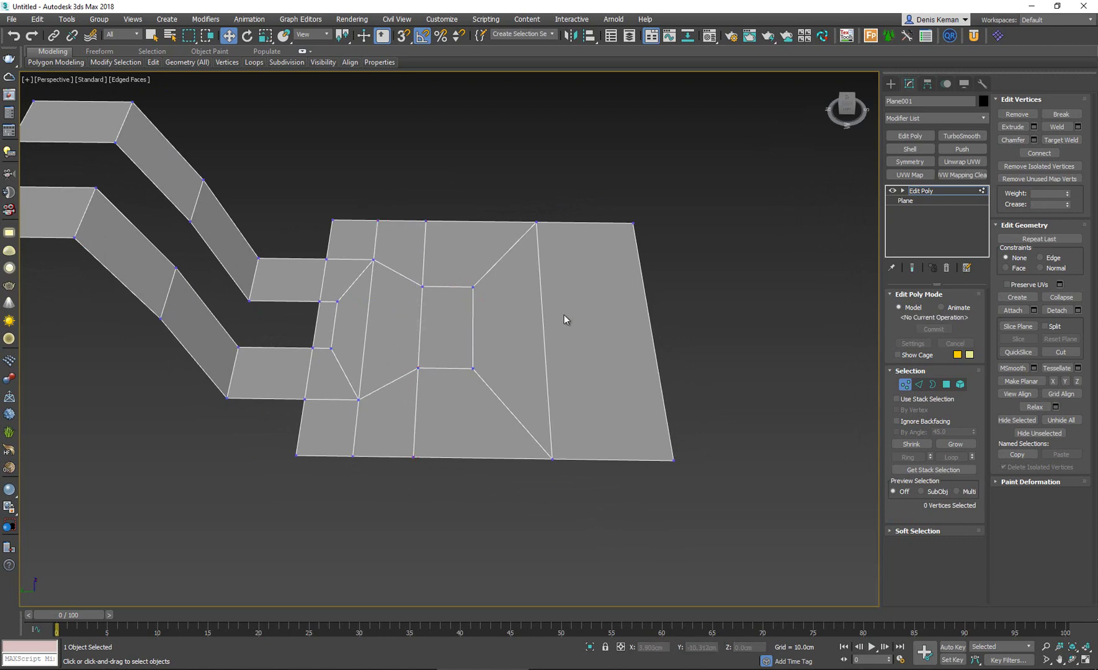
{"action": "left_click", "coordinate": [905, 384]}
{"action": "middle_click_drag", "start_coordinate": [477, 294], "coordinate": [357, 319], "text": "alt"}
{"action": "scroll", "coordinate": [356, 319], "scroll_direction": "down", "scroll_amount": 3}
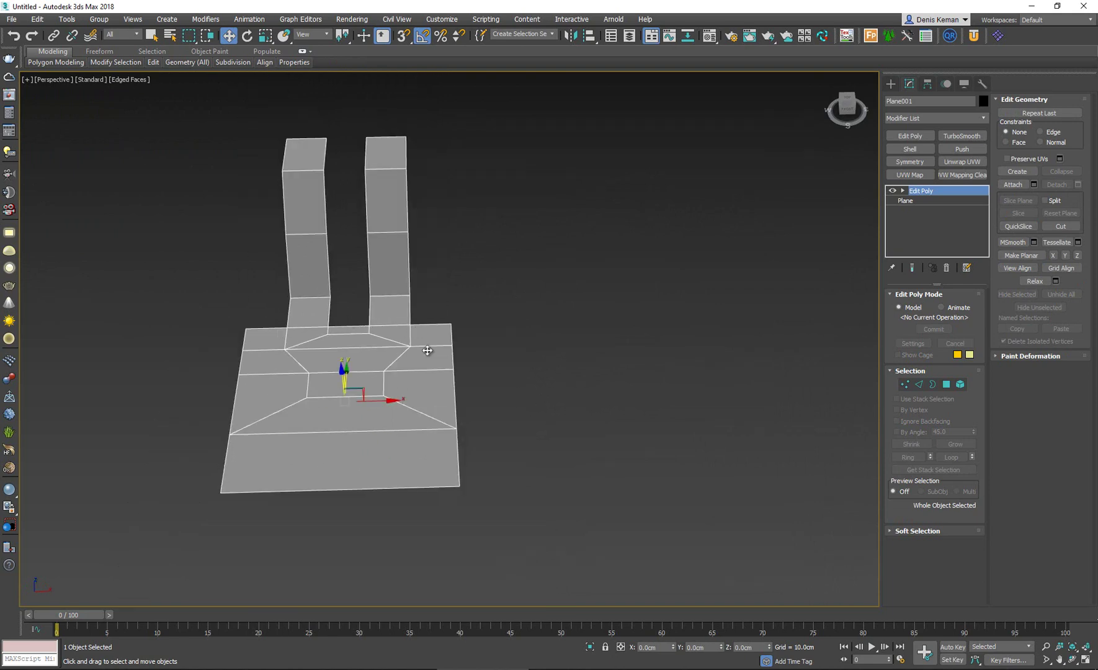
{"action": "mouse_move", "coordinate": [375, 466]}
{"action": "middle_mouse_down", "text": "alt"}
{"action": "mouse_move", "coordinate": [369, 482]}
{"action": "mouse_move", "coordinate": [376, 461]}
{"action": "mouse_move", "coordinate": [436, 453]}
{"action": "mouse_move", "coordinate": [371, 457]}
{"action": "middle_mouse_up", "text": "alt"}
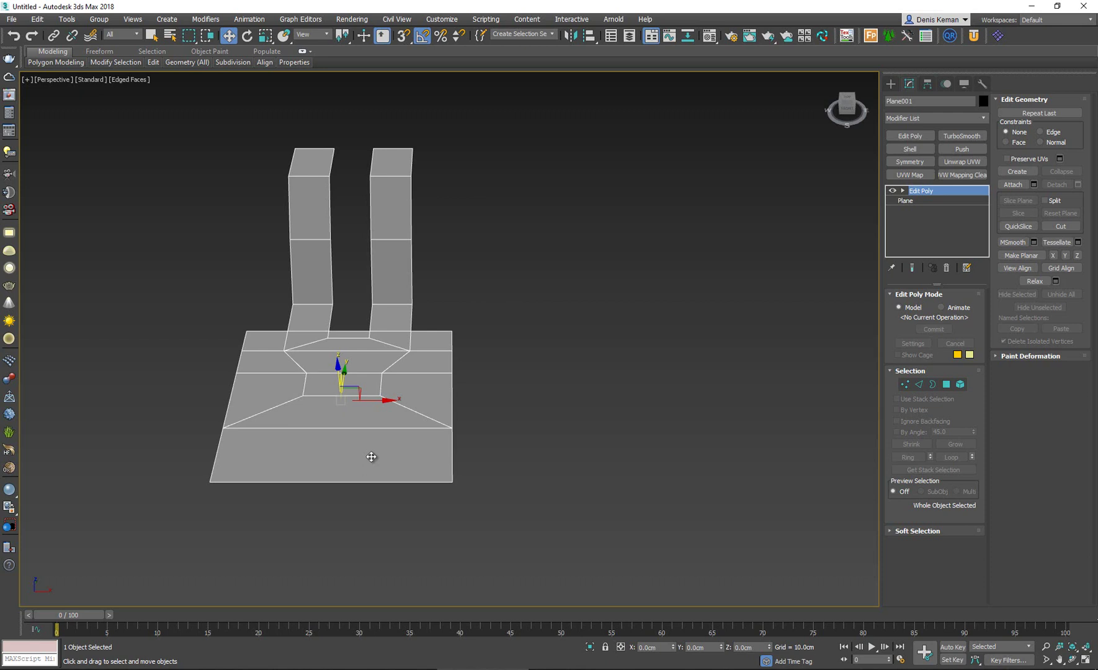
{"action": "middle_click_drag", "start_coordinate": [316, 279], "coordinate": [384, 325], "text": "alt"}
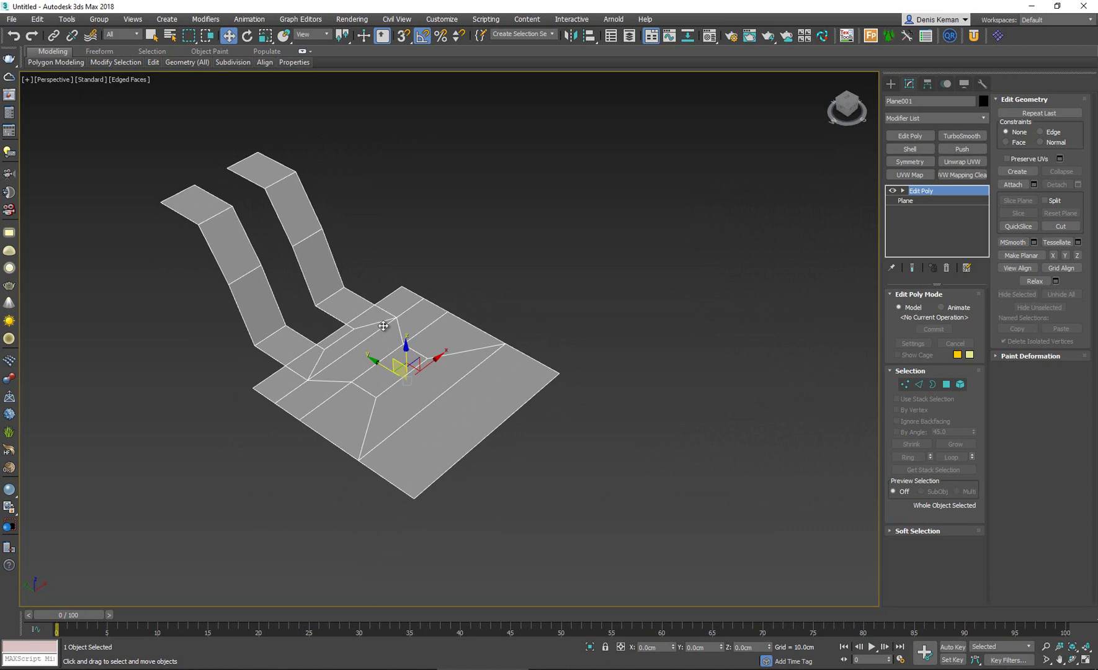
{"action": "scroll", "coordinate": [391, 332], "scroll_direction": "up", "scroll_amount": 4}
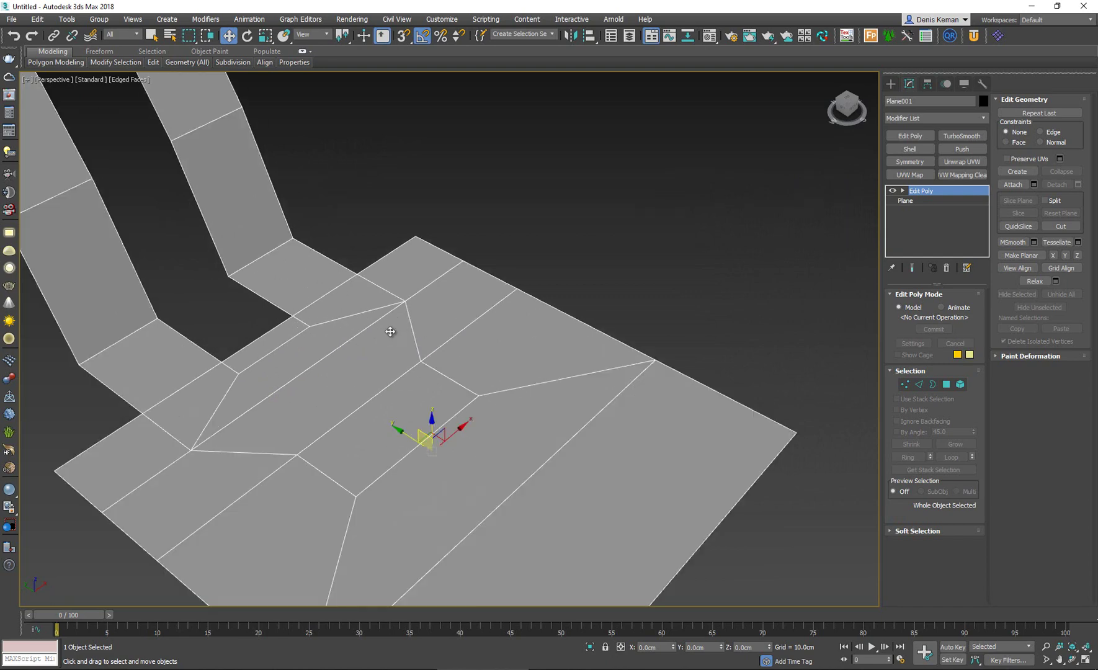
{"action": "middle_click_drag", "start_coordinate": [391, 333], "coordinate": [374, 245]}
{"action": "scroll", "coordinate": [350, 283], "scroll_direction": "down", "scroll_amount": 2}
{"action": "middle_click_drag", "start_coordinate": [351, 283], "coordinate": [389, 264], "text": "alt"}
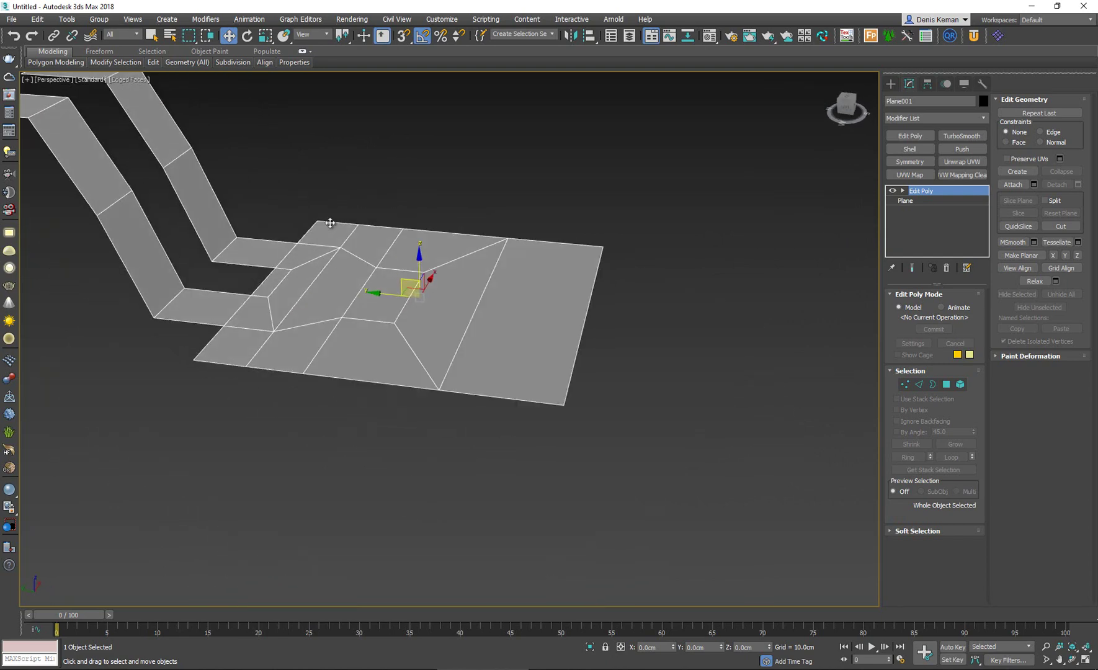
{"action": "middle_click_drag", "start_coordinate": [392, 336], "coordinate": [285, 409], "text": "alt"}
{"action": "middle_click_drag", "start_coordinate": [488, 458], "coordinate": [397, 357], "text": "alt"}
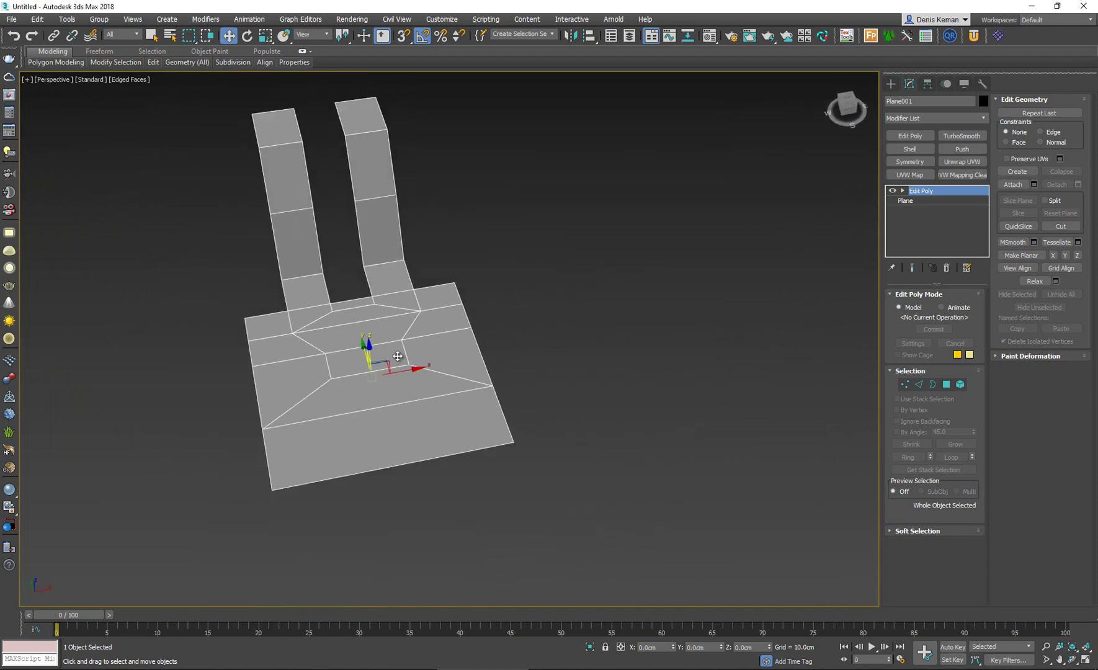
{"action": "middle_click_drag", "start_coordinate": [330, 325], "coordinate": [329, 322], "text": "alt"}
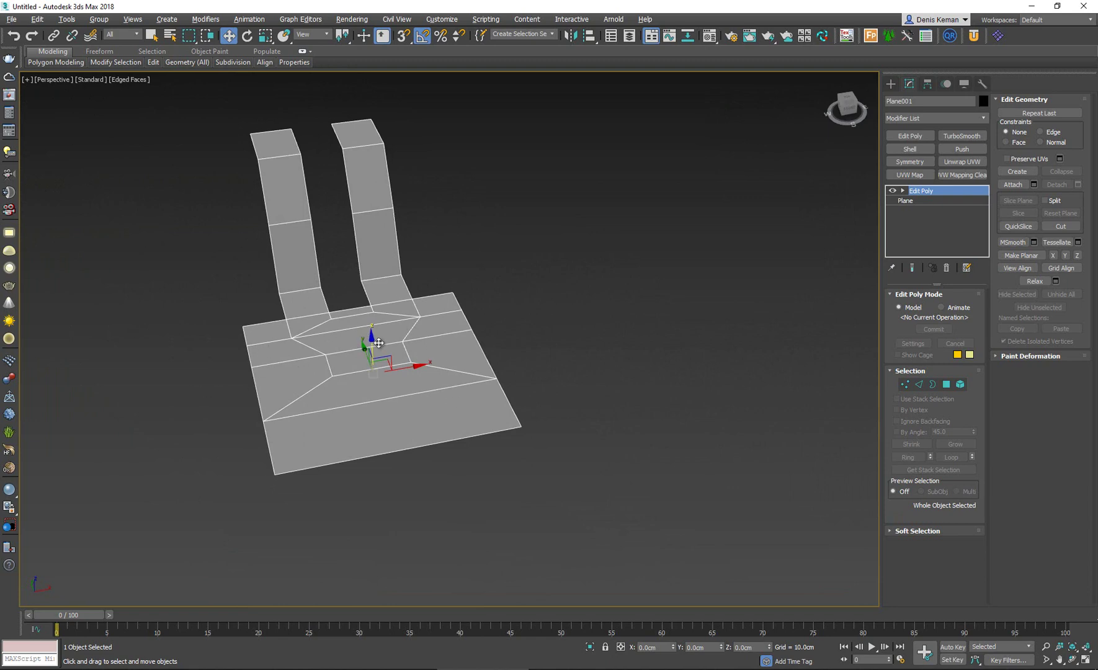
{"action": "middle_click_drag", "start_coordinate": [395, 361], "coordinate": [423, 354], "text": "alt"}
- Make a 180°-rotated copy of the plane and snap its corner onto the original's corner
{"action": "key", "text": "e"}
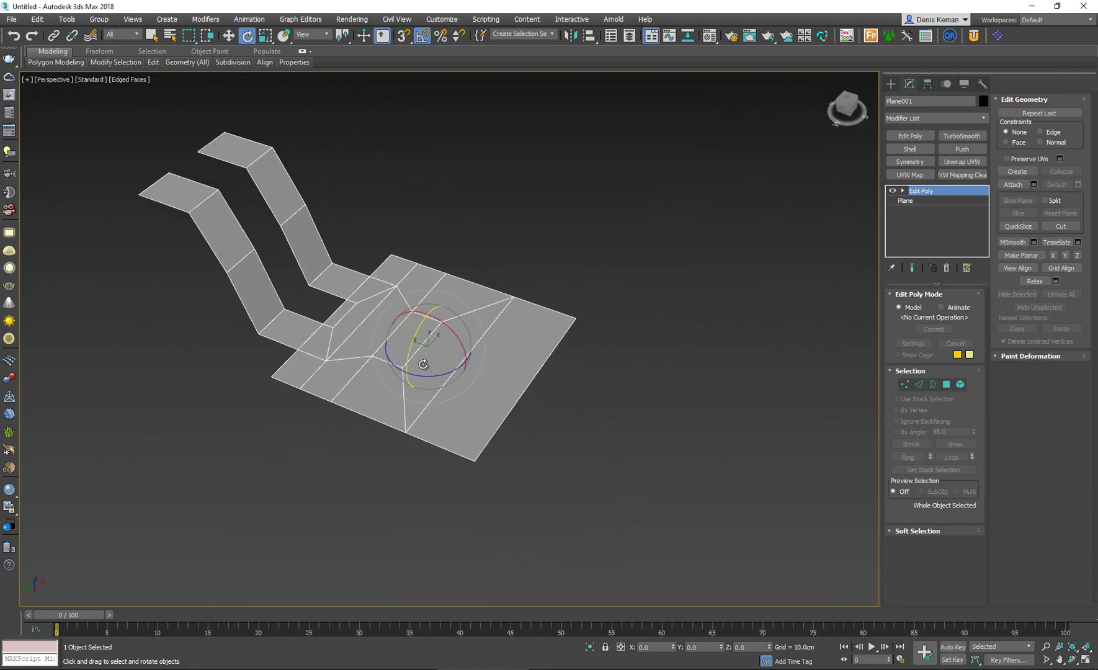
{"action": "left_click_drag", "start_coordinate": [434, 377], "coordinate": [527, 375], "text": "shift"}
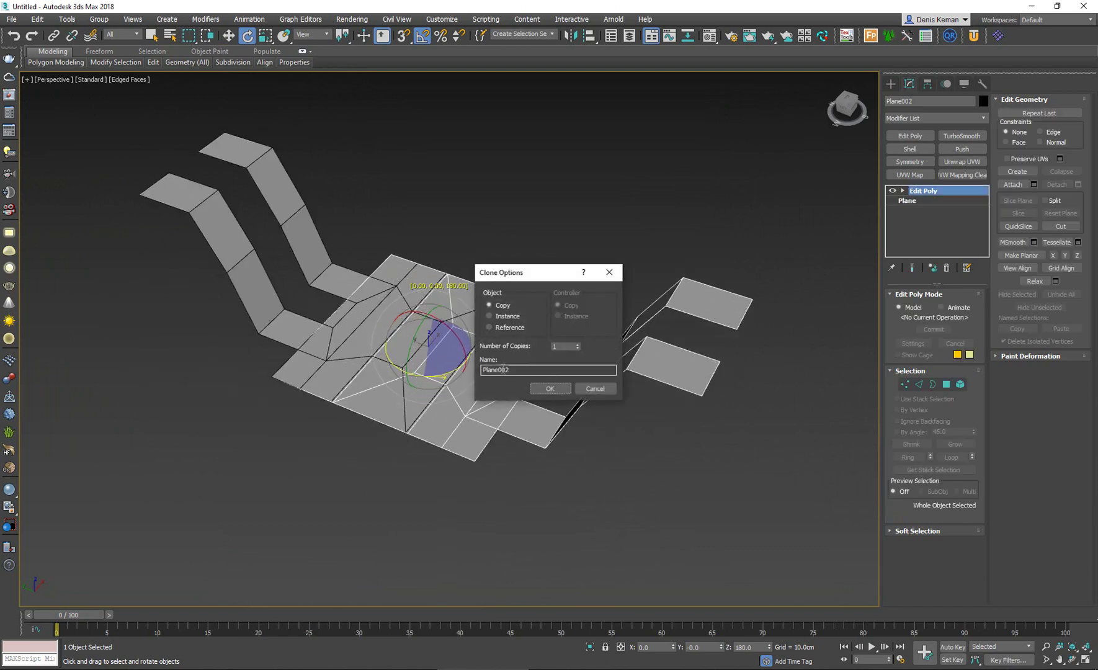
{"action": "left_click", "coordinate": [548, 389]}
{"action": "key", "text": "w"}
{"action": "left_click_drag", "start_coordinate": [418, 346], "coordinate": [707, 454]}
{"action": "key", "text": "s"}
{"action": "left_click_drag", "start_coordinate": [569, 498], "coordinate": [478, 453]}
- Attach Plane001 to the copy, weld the seam vertices, and add TurboSmooth
{"action": "middle_click_drag", "start_coordinate": [473, 461], "coordinate": [544, 442], "text": "alt"}
{"action": "left_click", "coordinate": [1019, 183]}
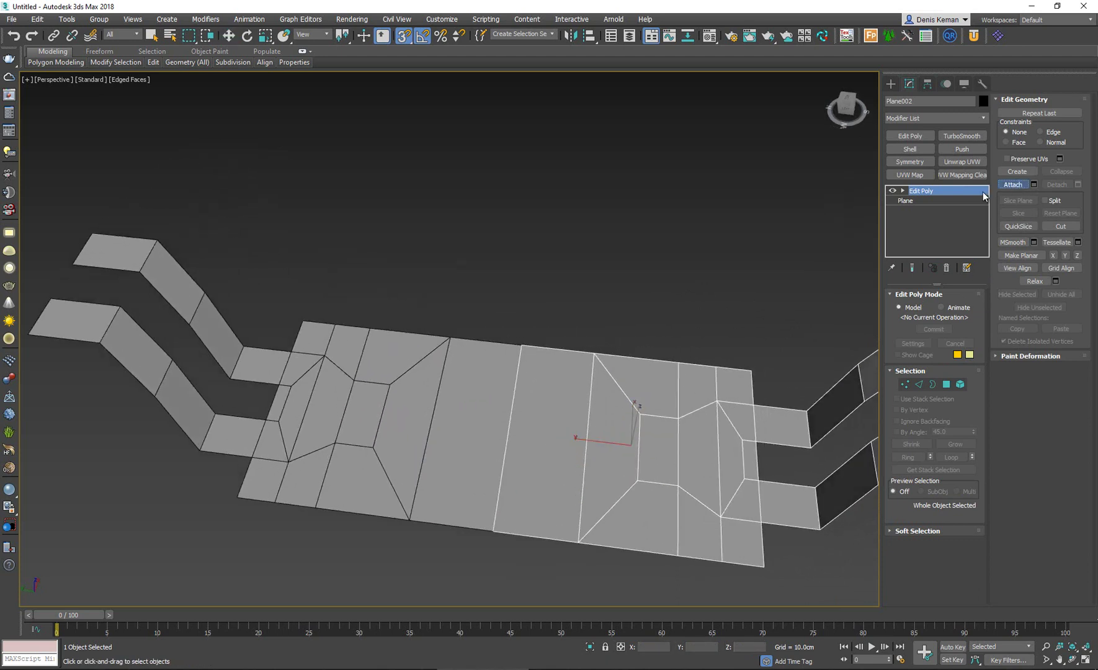
{"action": "left_click", "coordinate": [486, 429]}
{"action": "key", "text": "1"}
{"action": "left_click_drag", "start_coordinate": [545, 319], "coordinate": [500, 403]}
{"action": "left_click_drag", "start_coordinate": [491, 542], "coordinate": [492, 540], "text": "ctrl"}
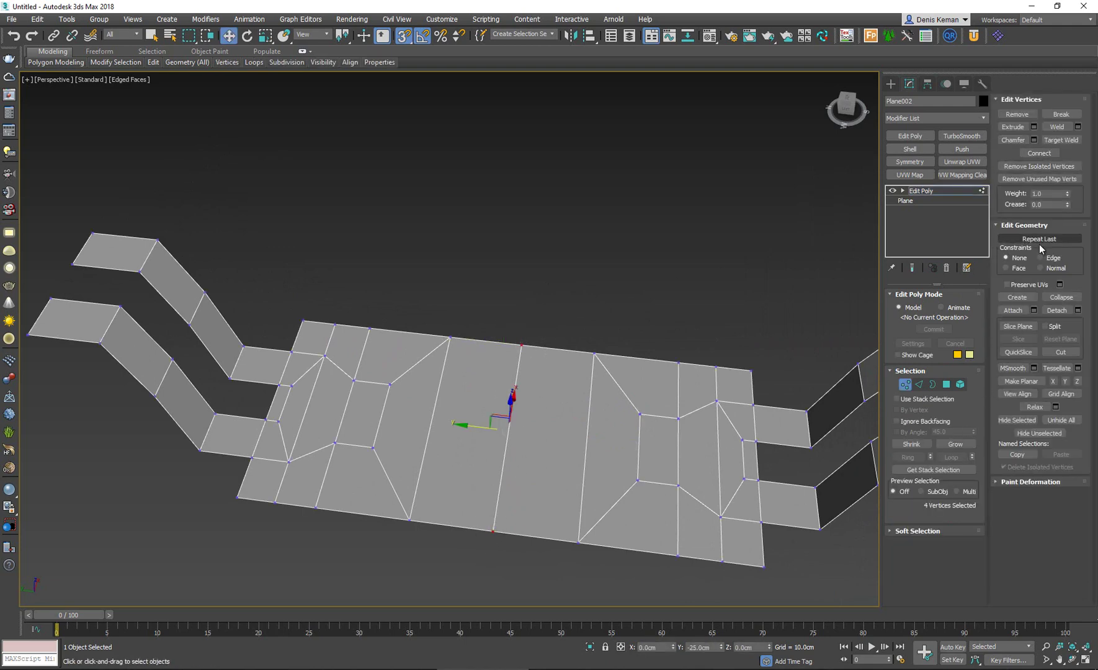
{"action": "left_click", "coordinate": [1078, 127]}
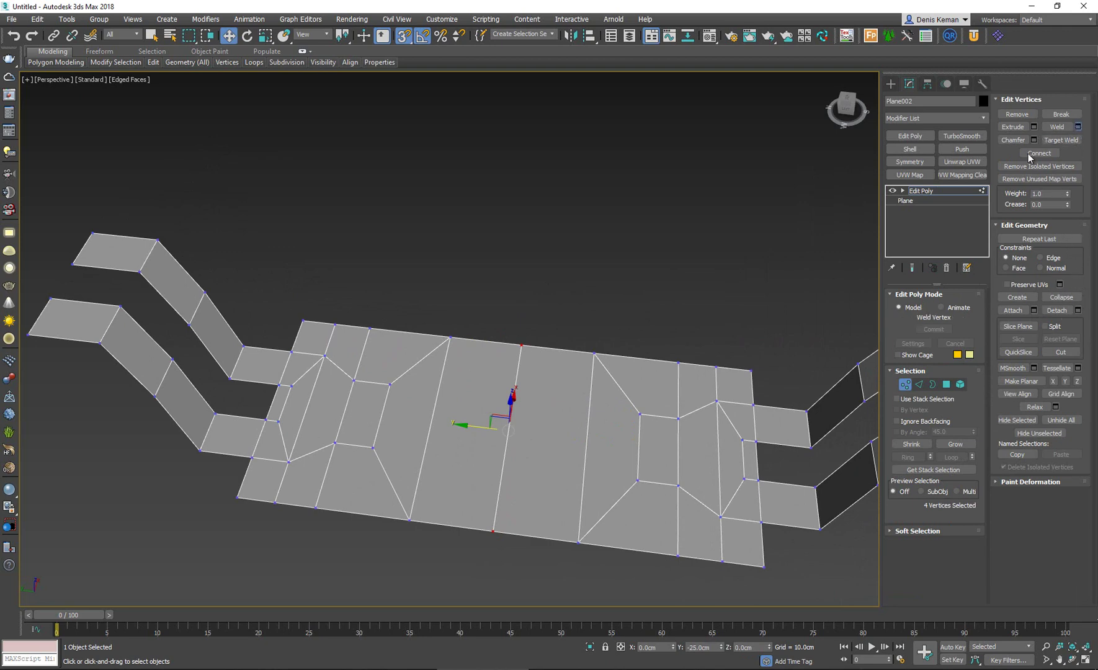
{"action": "left_click", "coordinate": [459, 384]}
{"action": "left_click", "coordinate": [907, 189]}
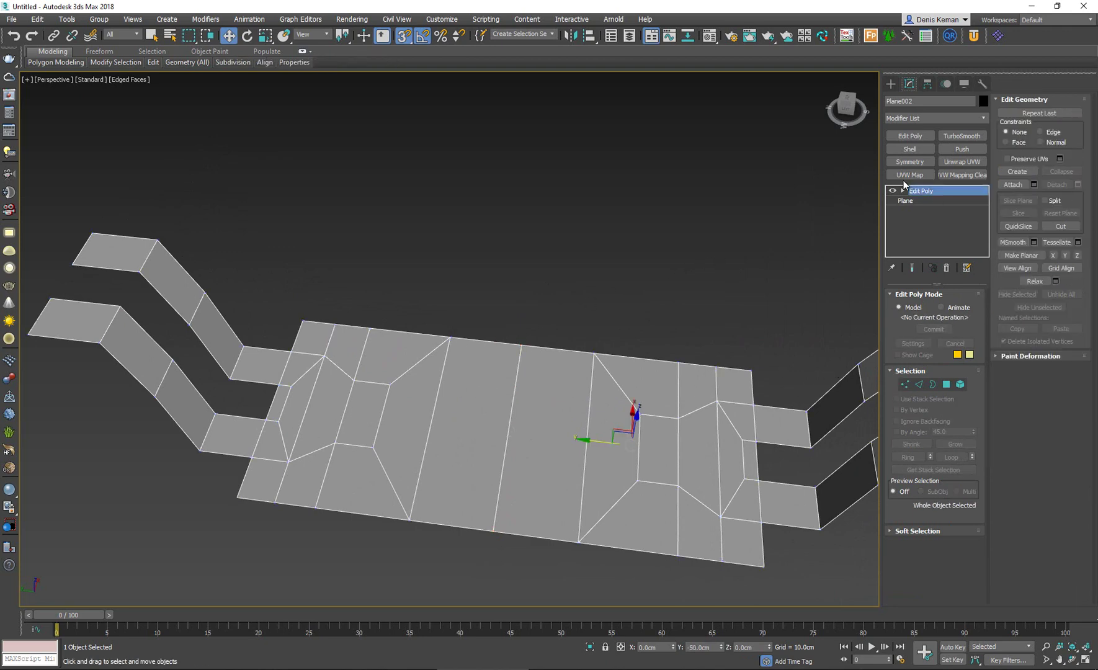
{"action": "left_click", "coordinate": [950, 139]}
- Raise the TurboSmooth iterations on the joined sheet to 2
{"action": "mouse_move", "coordinate": [614, 356]}
{"action": "middle_mouse_down"}
{"action": "mouse_move", "coordinate": [571, 309]}
{"action": "mouse_move", "coordinate": [571, 343]}
{"action": "mouse_move", "coordinate": [624, 360]}
{"action": "middle_mouse_up"}
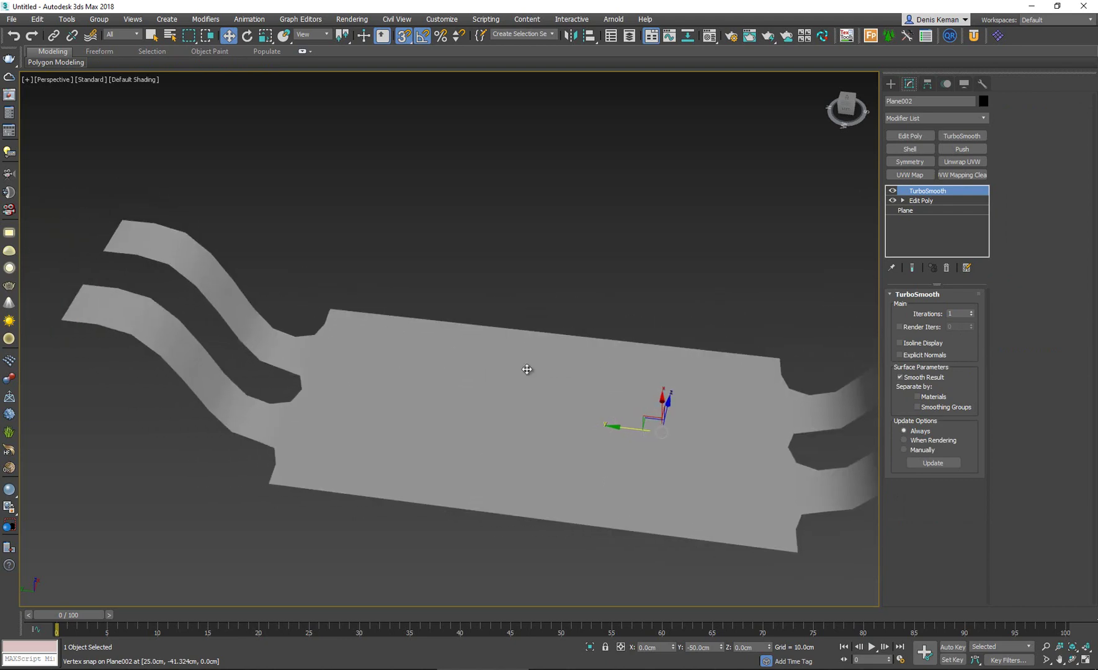
{"action": "left_click", "coordinate": [971, 311]}
{"action": "scroll", "coordinate": [578, 343], "scroll_direction": "up", "scroll_amount": 5}
- Toggle Edged Faces and orbit around to inspect the smoothly curved strips and cutouts
{"action": "key", "text": "F4"}
{"action": "middle_click_drag", "start_coordinate": [492, 345], "coordinate": [595, 417], "text": "alt"}
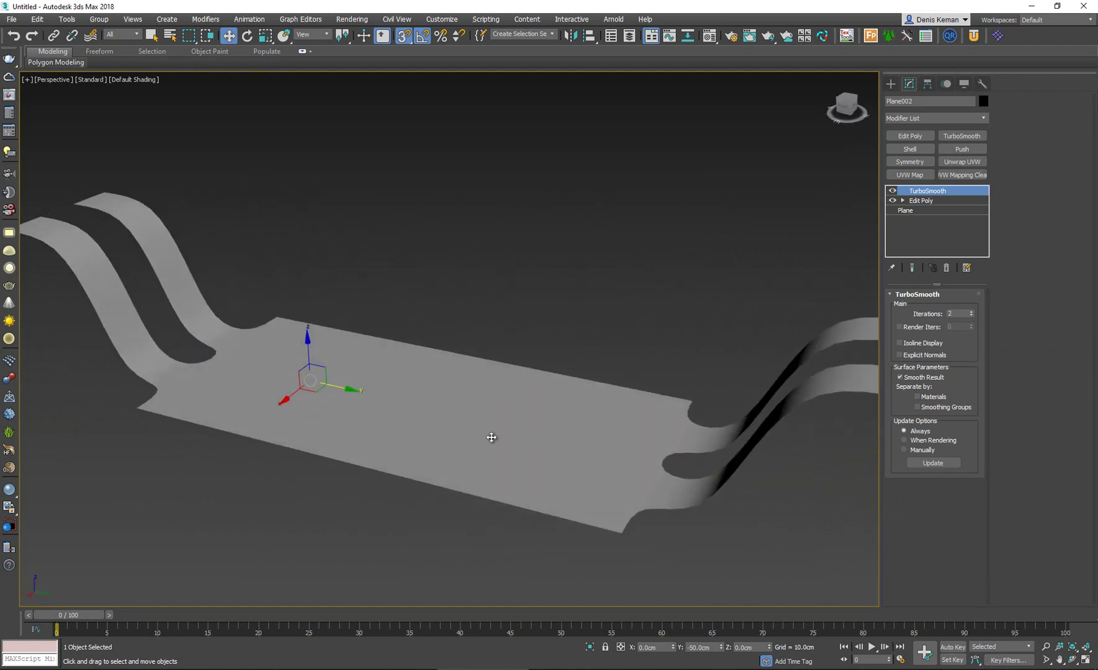
{"action": "middle_click_drag", "start_coordinate": [401, 371], "coordinate": [152, 397], "text": "alt"}
{"action": "key", "text": "F4"}
{"action": "mouse_move", "coordinate": [298, 360]}
{"action": "middle_mouse_down", "text": "alt"}
{"action": "mouse_move", "coordinate": [471, 372]}
{"action": "mouse_move", "coordinate": [456, 348]}
{"action": "mouse_move", "coordinate": [354, 381]}
{"action": "middle_mouse_up", "text": "alt"}
{"action": "key", "text": "F4"}
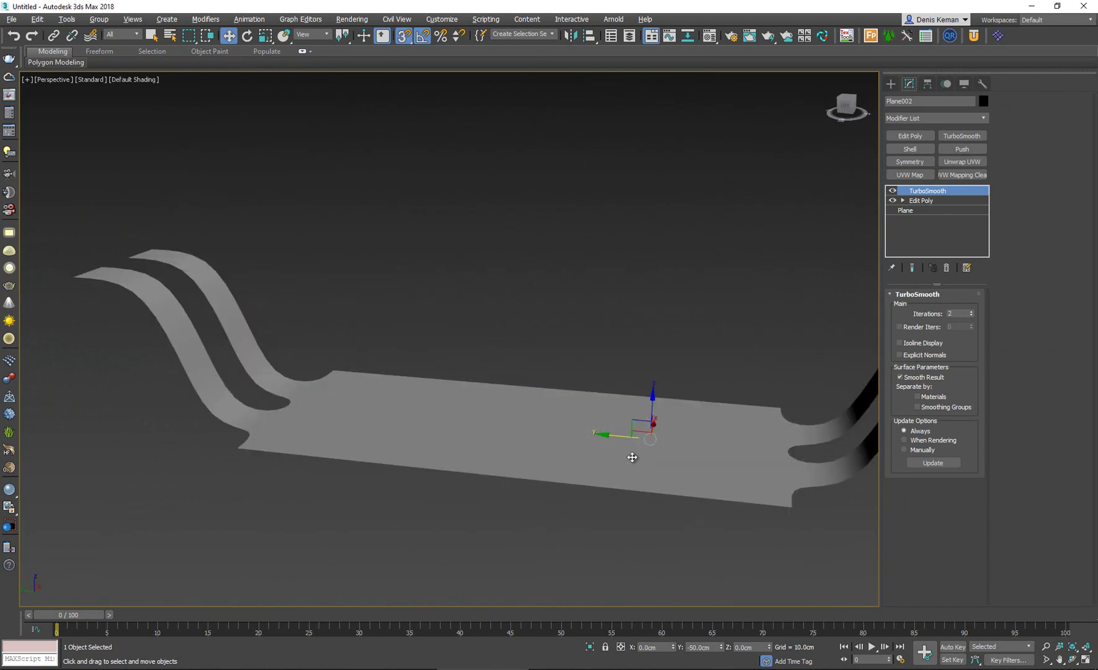
{"action": "middle_click_drag", "start_coordinate": [632, 457], "coordinate": [701, 421], "text": "alt"}
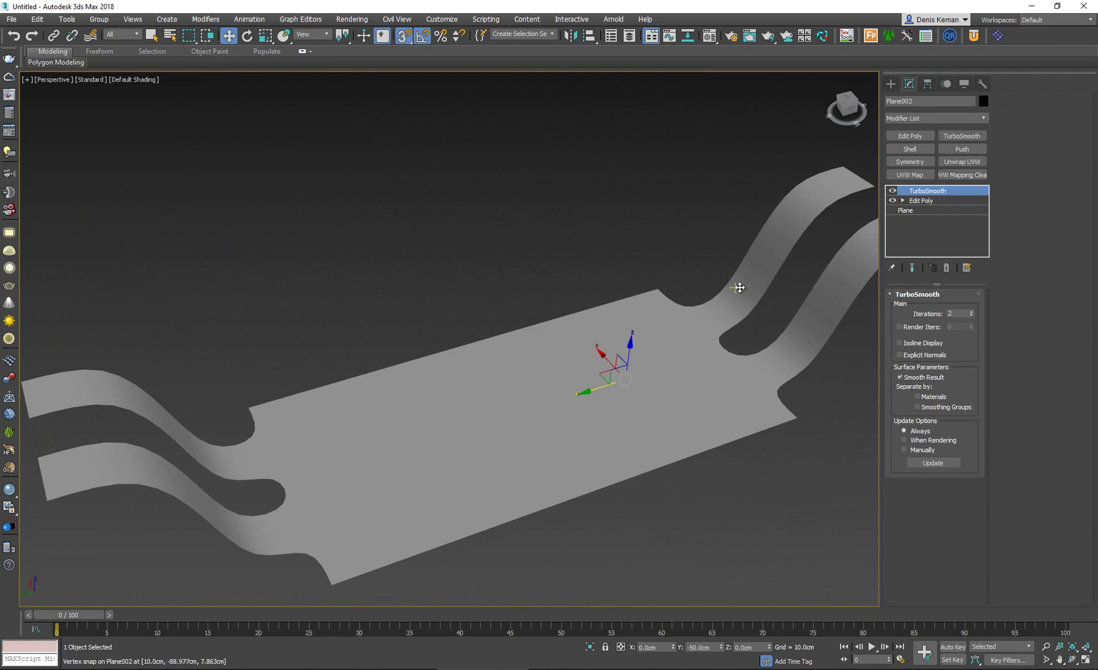
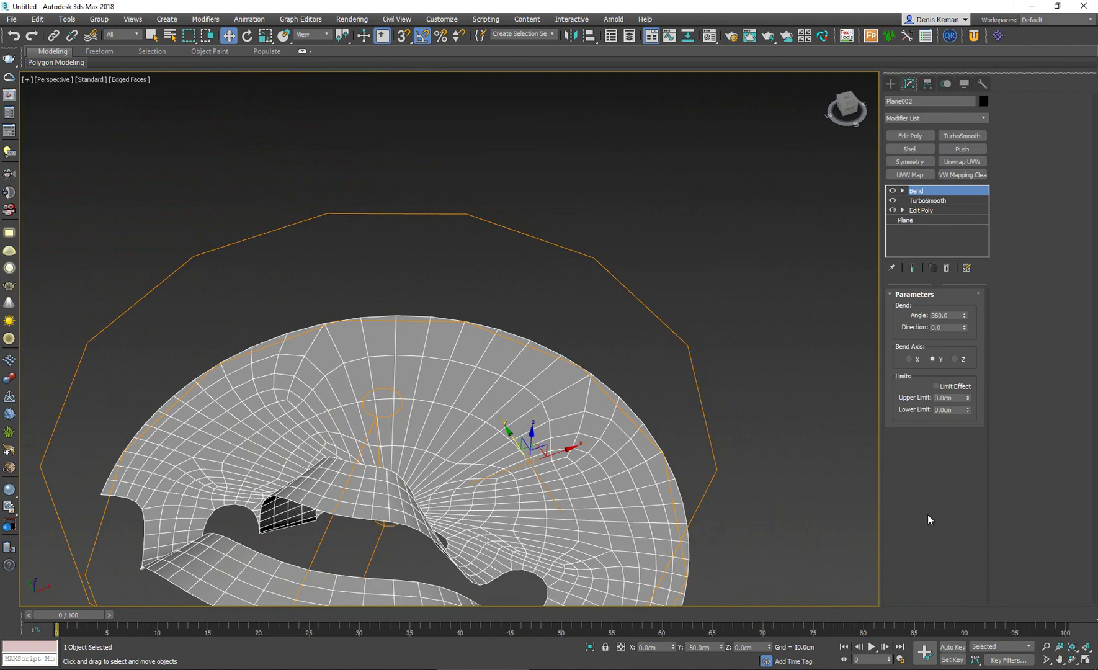
- Finish the 360° bend and inspect it from several angles with edges on and off
{"action": "middle_click_drag", "start_coordinate": [541, 492], "coordinate": [343, 371], "text": "alt"}
{"action": "key", "text": "F4"}
{"action": "mouse_move", "coordinate": [441, 421]}
{"action": "middle_mouse_down", "text": "alt"}
{"action": "mouse_move", "coordinate": [448, 363]}
{"action": "mouse_move", "coordinate": [402, 321]}
{"action": "mouse_move", "coordinate": [383, 341]}
{"action": "mouse_move", "coordinate": [433, 412]}
{"action": "mouse_move", "coordinate": [448, 355]}
{"action": "mouse_move", "coordinate": [549, 326]}
{"action": "mouse_move", "coordinate": [495, 361]}
{"action": "mouse_move", "coordinate": [544, 372]}
{"action": "mouse_move", "coordinate": [475, 382]}
{"action": "mouse_move", "coordinate": [519, 401]}
{"action": "middle_mouse_up", "text": "alt"}
{"action": "key", "text": "F4"}
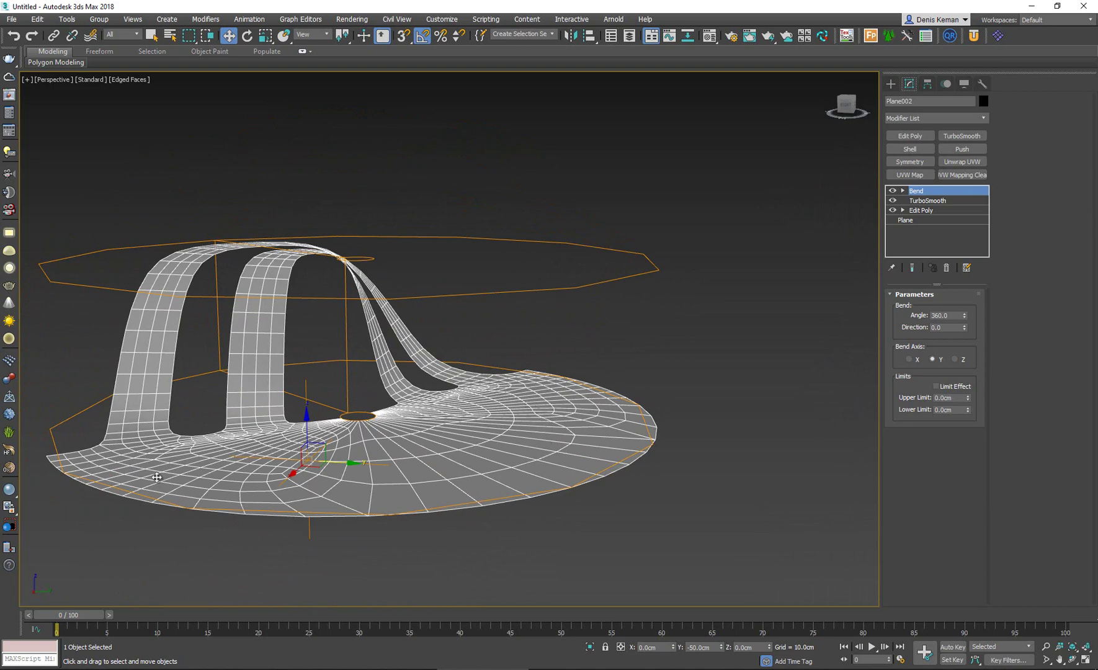
{"action": "mouse_move", "coordinate": [529, 395]}
{"action": "middle_mouse_down", "text": "alt"}
{"action": "mouse_move", "coordinate": [490, 426]}
{"action": "mouse_move", "coordinate": [499, 419]}
{"action": "mouse_move", "coordinate": [454, 392]}
{"action": "mouse_move", "coordinate": [456, 462]}
{"action": "middle_mouse_up", "text": "alt"}
{"action": "key", "text": "F4"}
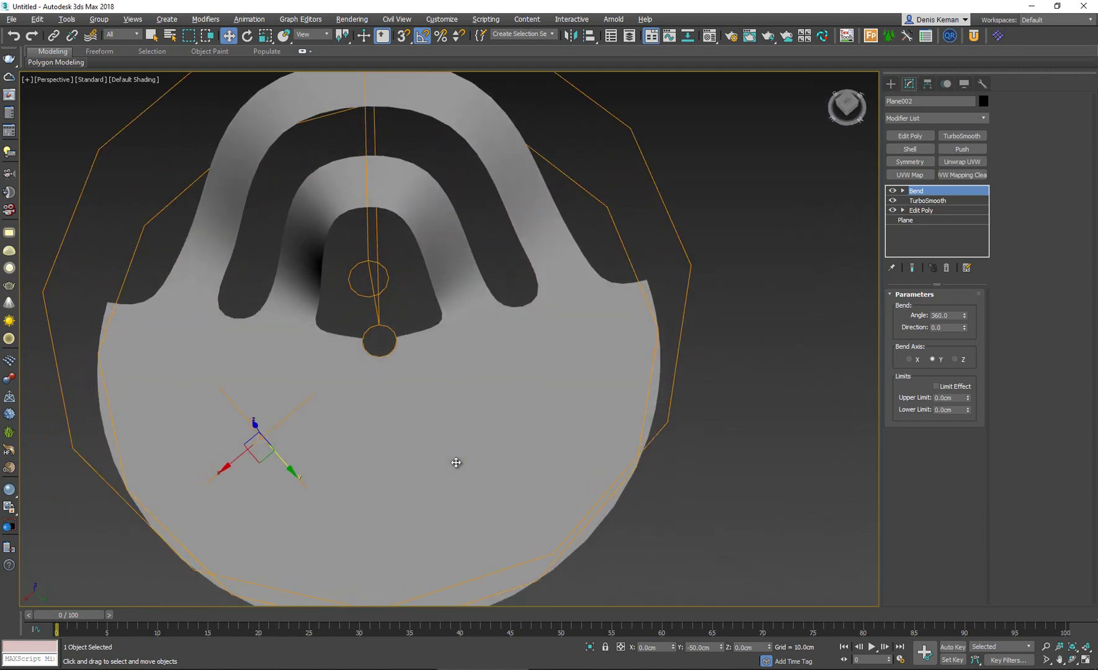
{"action": "middle_click_drag", "start_coordinate": [355, 403], "coordinate": [435, 372], "text": "alt"}
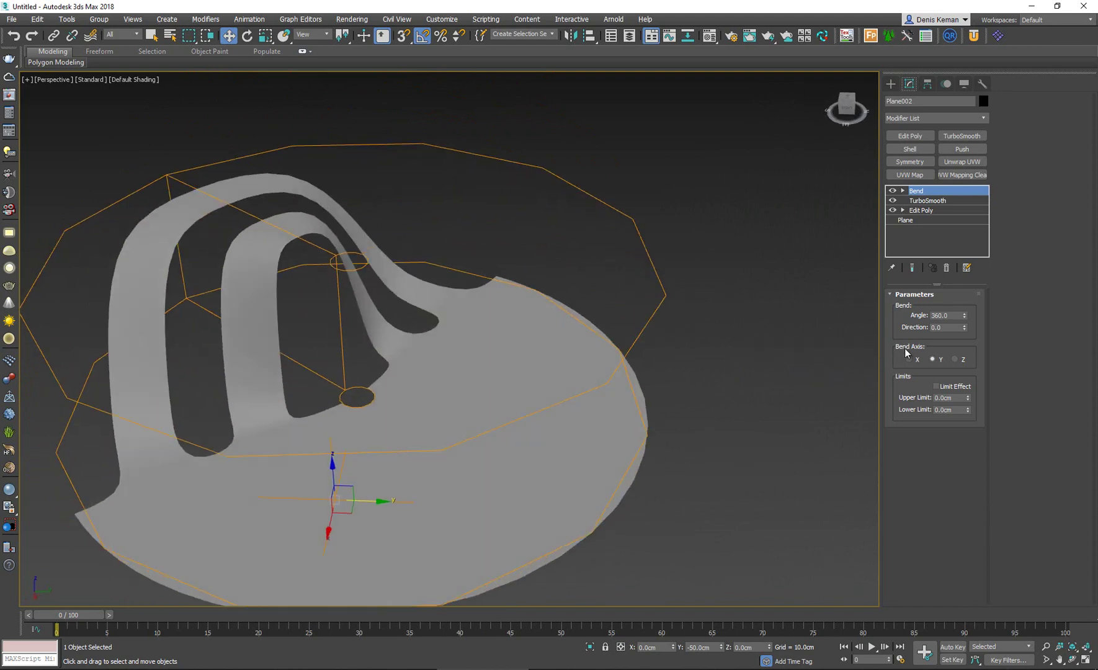
- Reset the Bend angle and re-bend the plane 204.5° around the X axis
{"action": "right_click", "coordinate": [965, 316]}
{"action": "left_click_drag", "start_coordinate": [964, 315], "coordinate": [963, 240]}
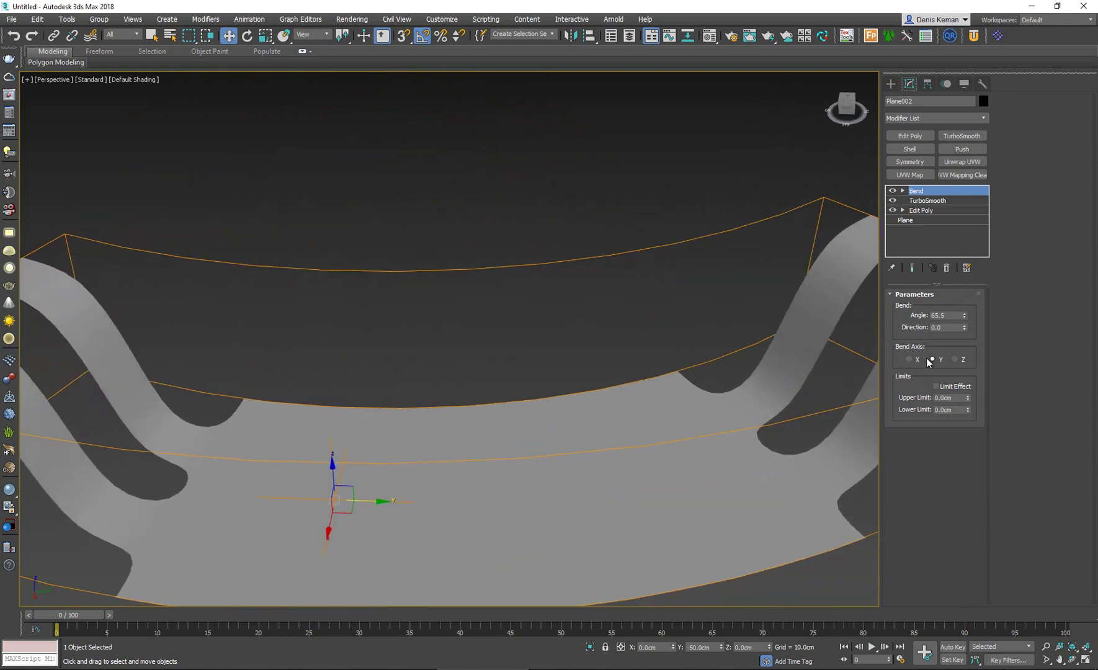
{"action": "left_click", "coordinate": [910, 360]}
{"action": "middle_click_drag", "start_coordinate": [485, 368], "coordinate": [412, 279], "text": "alt"}
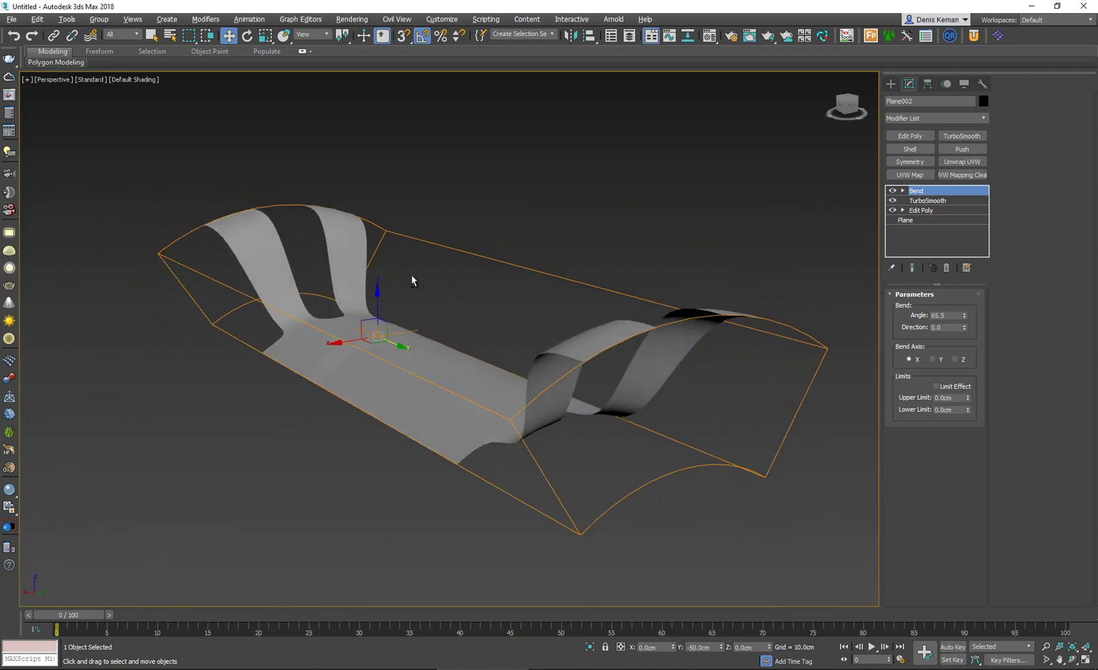
{"action": "scroll", "coordinate": [424, 304], "scroll_direction": "up", "scroll_amount": 5}
{"action": "middle_click_drag", "start_coordinate": [436, 374], "coordinate": [247, 384], "text": "alt"}
{"action": "left_click_drag", "start_coordinate": [963, 315], "coordinate": [965, 162]}
{"action": "scroll", "coordinate": [648, 294], "scroll_direction": "down", "scroll_amount": 3}
{"action": "middle_click_drag", "start_coordinate": [645, 296], "coordinate": [573, 416]}
- Orbit around the curled tube with edges on and off, then remove the Bend modifier
{"action": "key", "text": "F4"}
{"action": "mouse_move", "coordinate": [478, 424]}
{"action": "middle_mouse_down", "text": "alt"}
{"action": "mouse_move", "coordinate": [399, 409]}
{"action": "mouse_move", "coordinate": [388, 436]}
{"action": "middle_mouse_up", "text": "alt"}
{"action": "key", "text": "F4"}
{"action": "mouse_move", "coordinate": [431, 535]}
{"action": "middle_mouse_down", "text": "alt"}
{"action": "mouse_move", "coordinate": [361, 400]}
{"action": "mouse_move", "coordinate": [363, 439]}
{"action": "mouse_move", "coordinate": [336, 332]}
{"action": "middle_mouse_up", "text": "alt"}
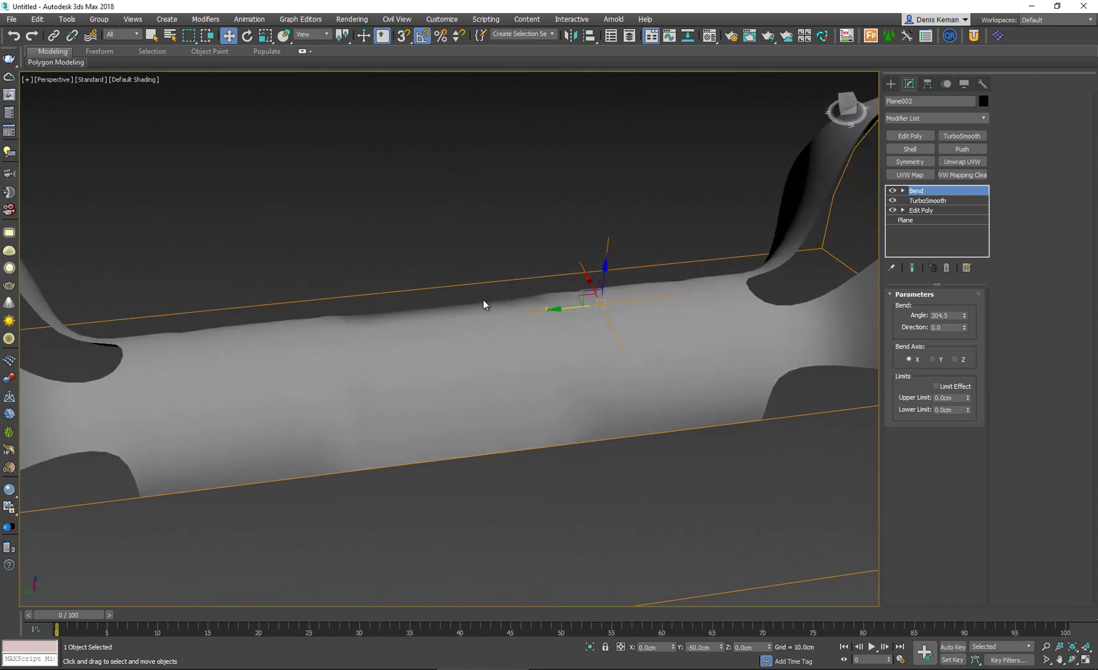
{"action": "middle_click_drag", "start_coordinate": [565, 299], "coordinate": [544, 286], "text": "alt"}
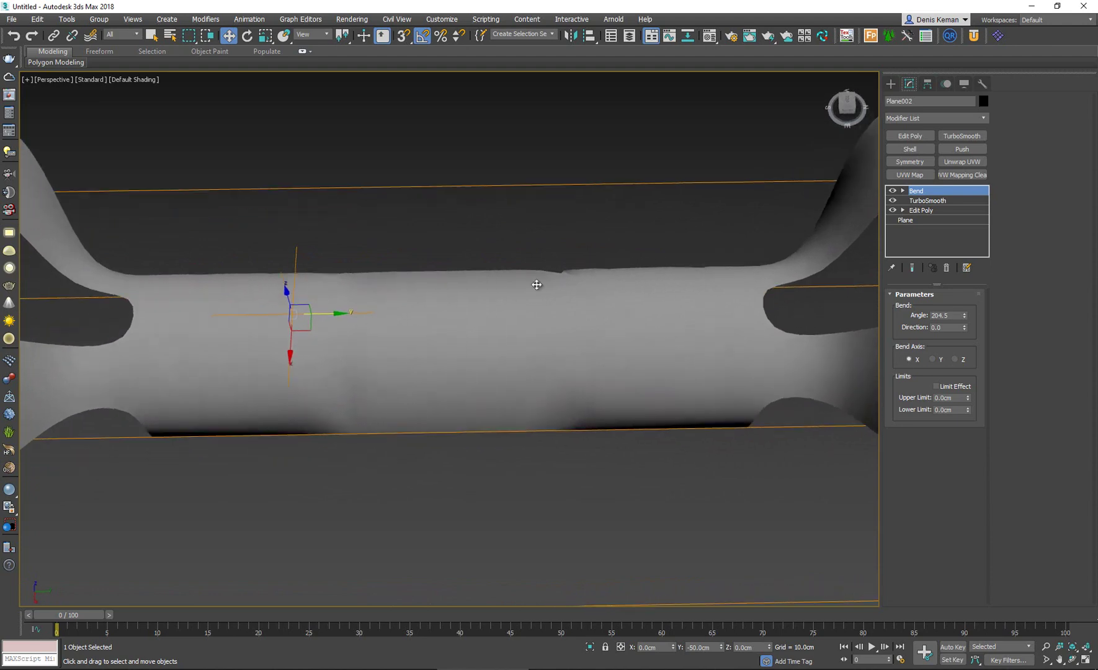
{"action": "scroll", "coordinate": [578, 350], "scroll_direction": "down", "scroll_amount": 5}
{"action": "scroll", "coordinate": [578, 349], "scroll_direction": "up", "scroll_amount": 3}
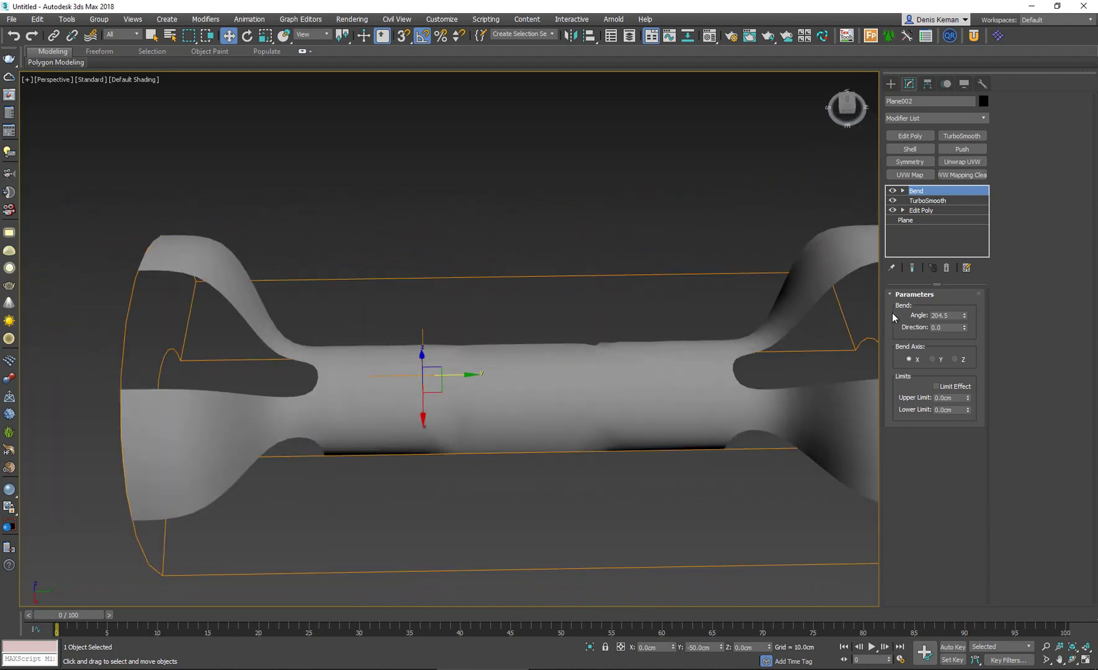
{"action": "left_click", "coordinate": [946, 269]}
- Inspect the flattened plane, then remove TurboSmooth to reveal the low-poly cage
{"action": "key", "text": "F4"}
{"action": "mouse_move", "coordinate": [554, 309]}
{"action": "middle_mouse_down", "text": "alt"}
{"action": "mouse_move", "coordinate": [444, 286]}
{"action": "mouse_move", "coordinate": [375, 255]}
{"action": "mouse_move", "coordinate": [361, 286]}
{"action": "middle_mouse_up", "text": "alt"}
{"action": "key", "text": "F4"}
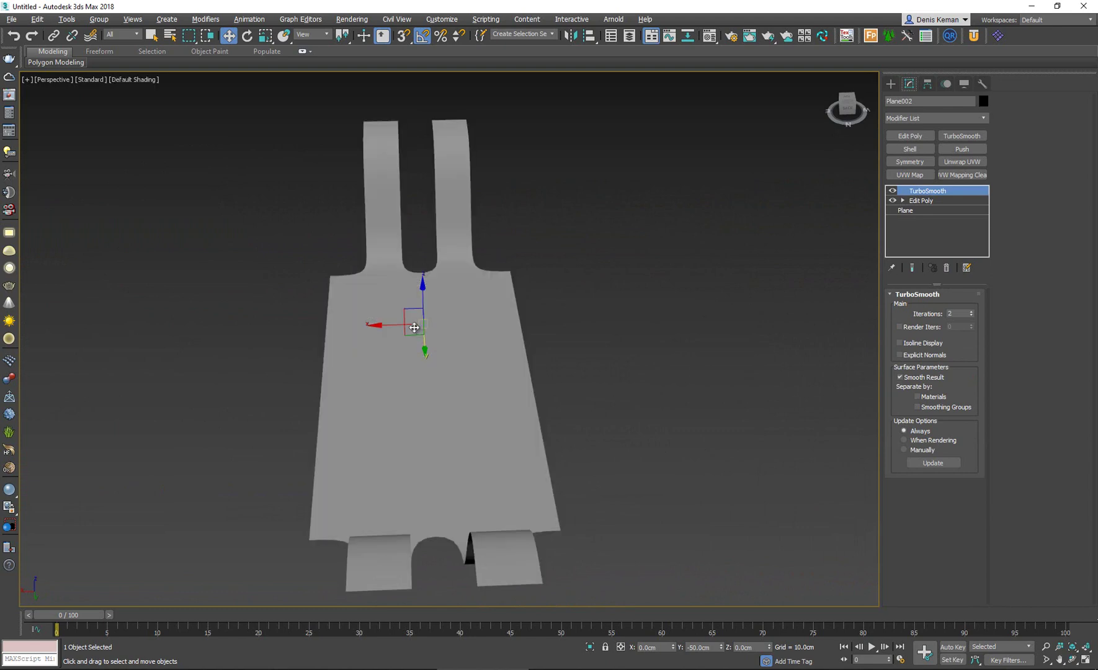
{"action": "scroll", "coordinate": [415, 327], "scroll_direction": "up", "scroll_amount": 2}
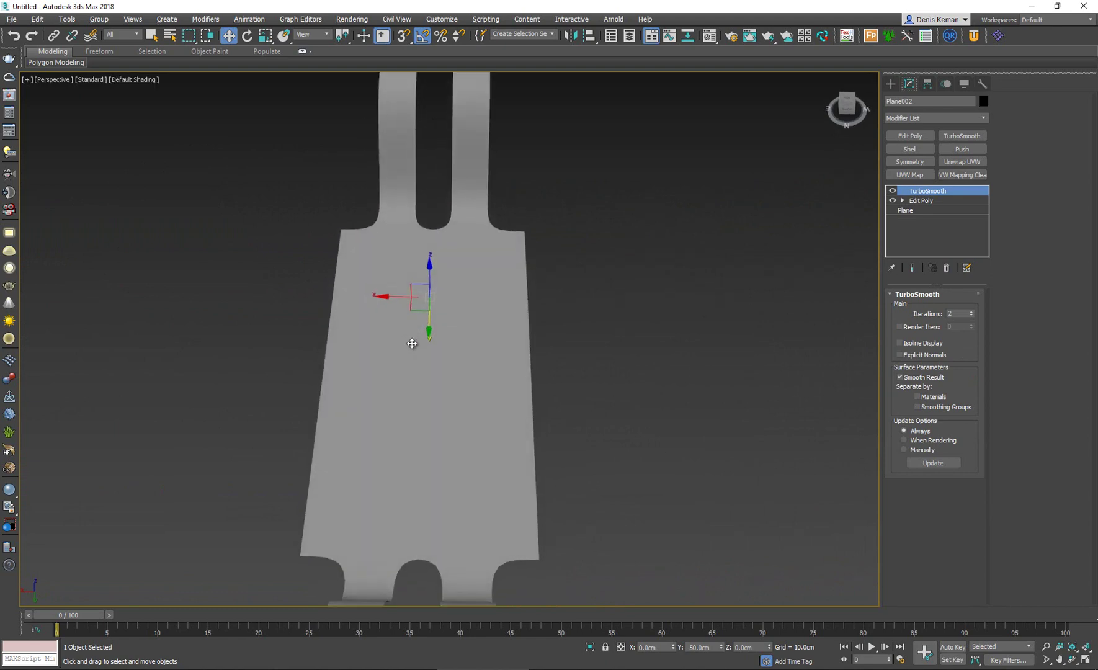
{"action": "key", "text": "F4"}
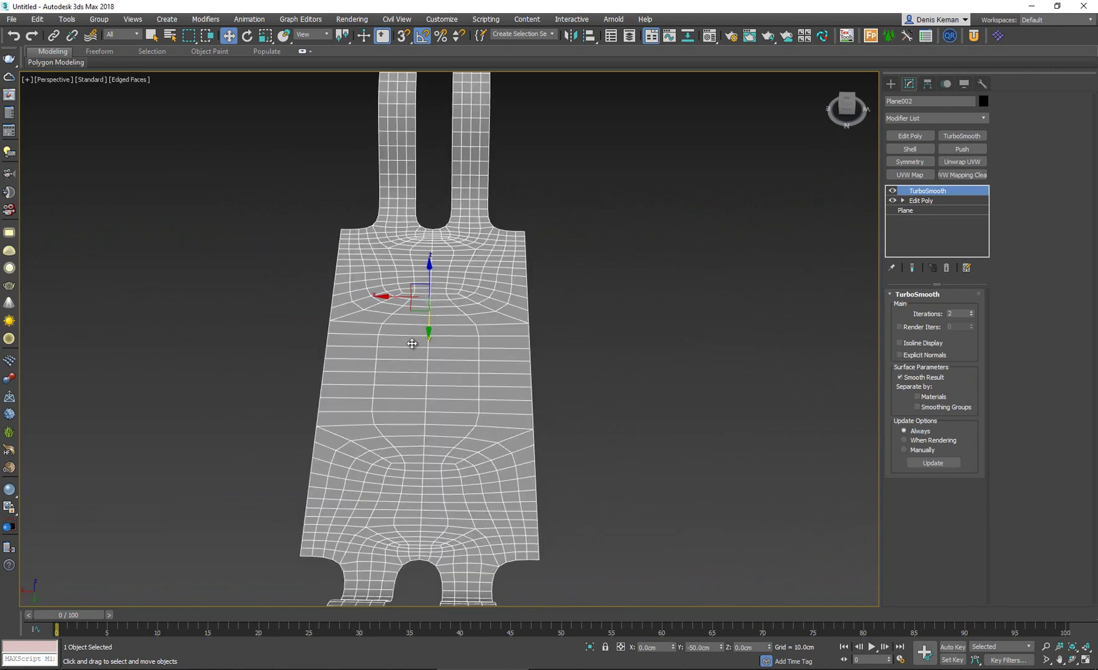
{"action": "middle_click_drag", "start_coordinate": [542, 329], "coordinate": [569, 285], "text": "alt"}
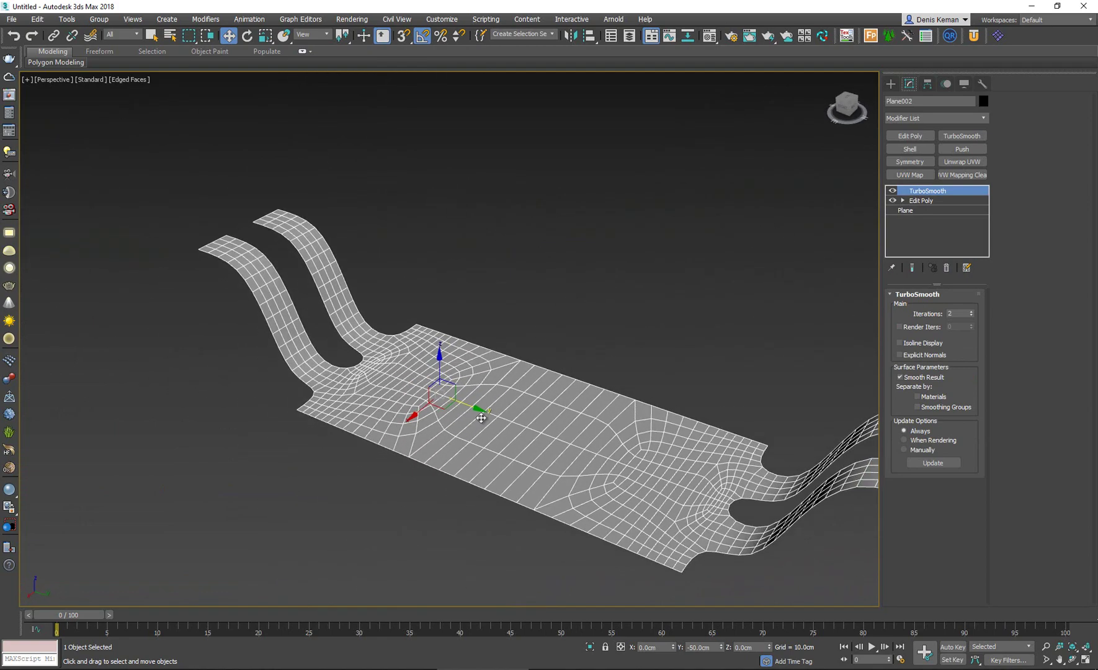
{"action": "left_click", "coordinate": [947, 269]}
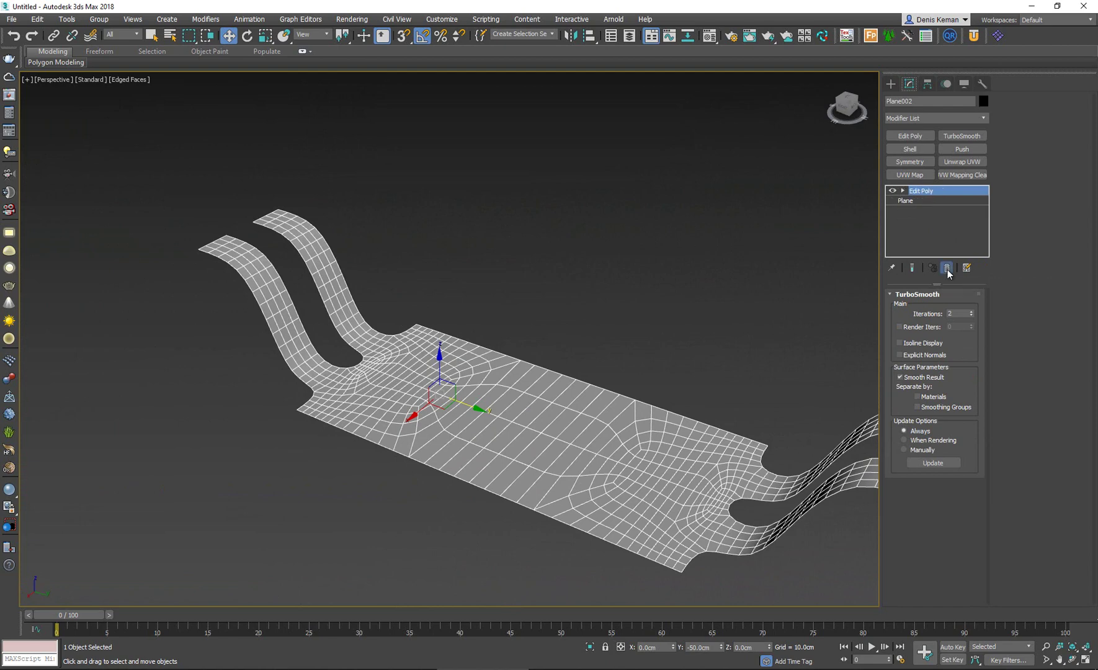
{"action": "scroll", "coordinate": [456, 345], "scroll_direction": "up", "scroll_amount": 2}
{"action": "middle_click_drag", "start_coordinate": [456, 344], "coordinate": [516, 316], "text": "alt"}
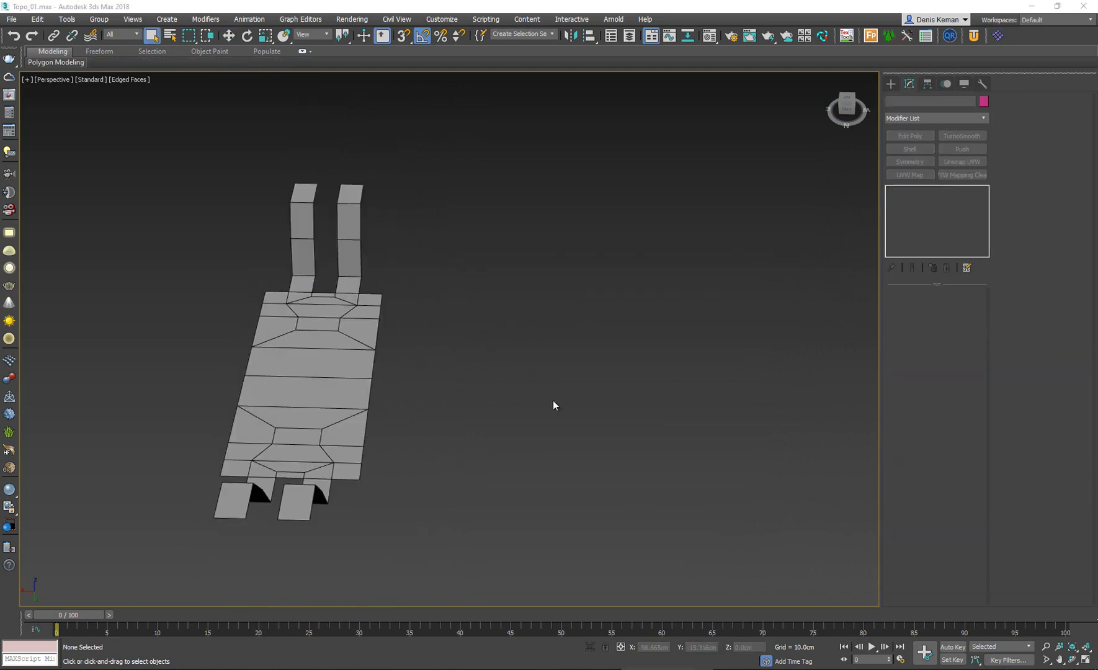
- Orbit, pan and zoom around the mesh, then bring up the Create panel's Standard Primitives
{"action": "scroll", "coordinate": [342, 248], "scroll_direction": "up", "scroll_amount": 4}
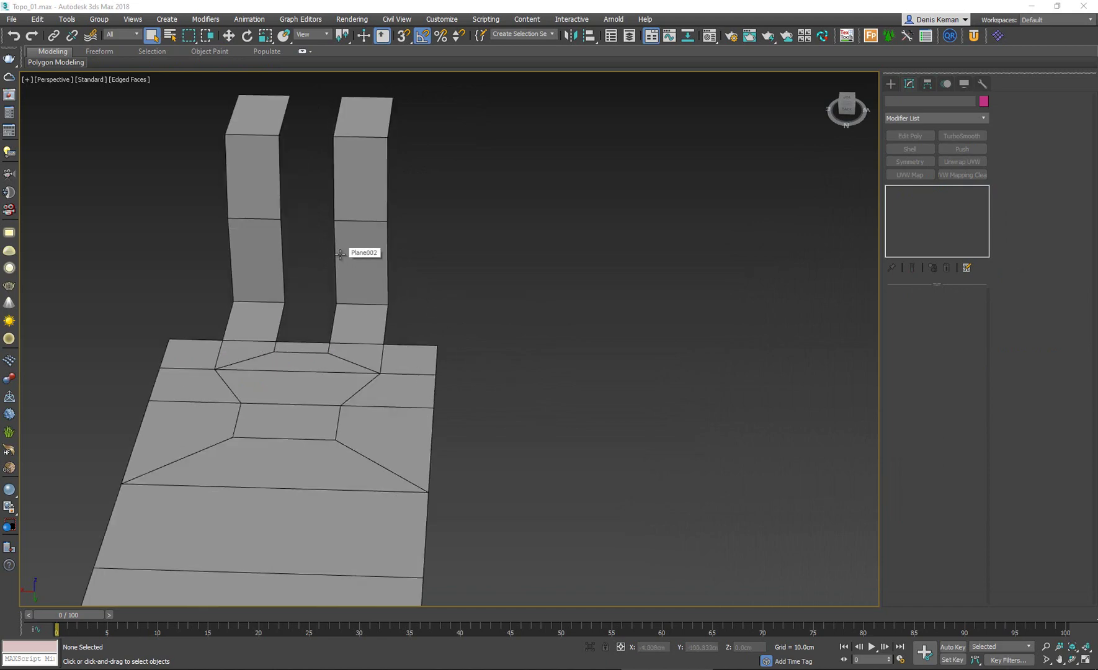
{"action": "scroll", "coordinate": [345, 247], "scroll_direction": "down", "scroll_amount": 2}
{"action": "scroll", "coordinate": [352, 230], "scroll_direction": "up", "scroll_amount": 1}
{"action": "middle_click_drag", "start_coordinate": [356, 211], "coordinate": [361, 223], "text": "alt"}
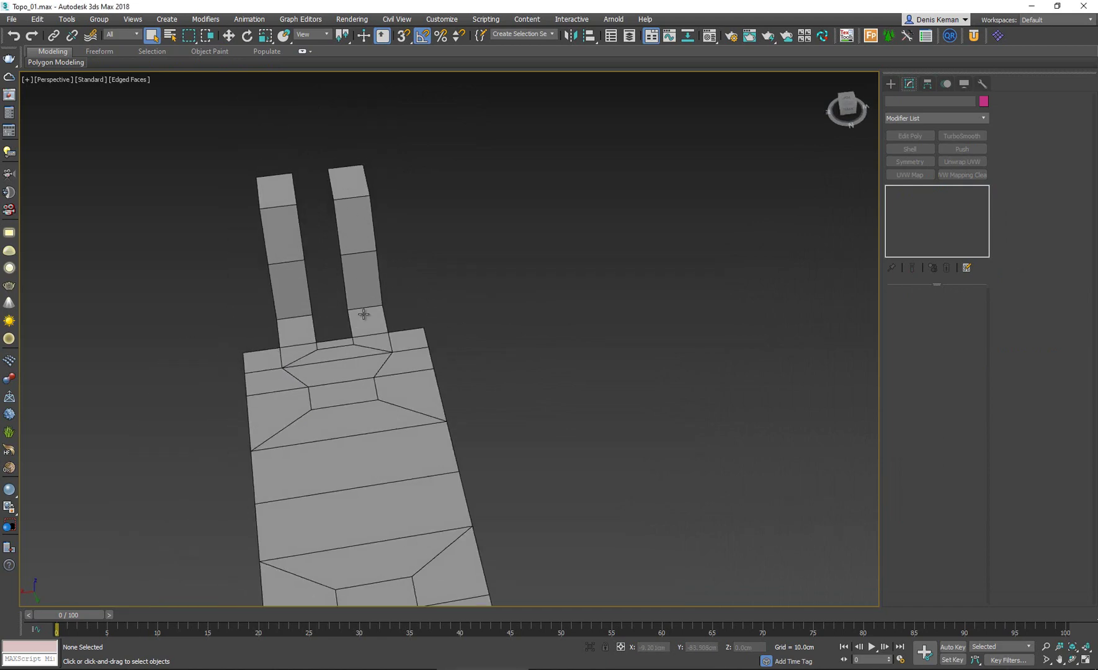
{"action": "middle_click_drag", "start_coordinate": [371, 347], "coordinate": [341, 281]}
{"action": "mouse_move", "coordinate": [365, 418]}
{"action": "middle_mouse_down", "text": "alt"}
{"action": "mouse_move", "coordinate": [379, 431]}
{"action": "mouse_move", "coordinate": [365, 416]}
{"action": "middle_mouse_up", "text": "alt"}
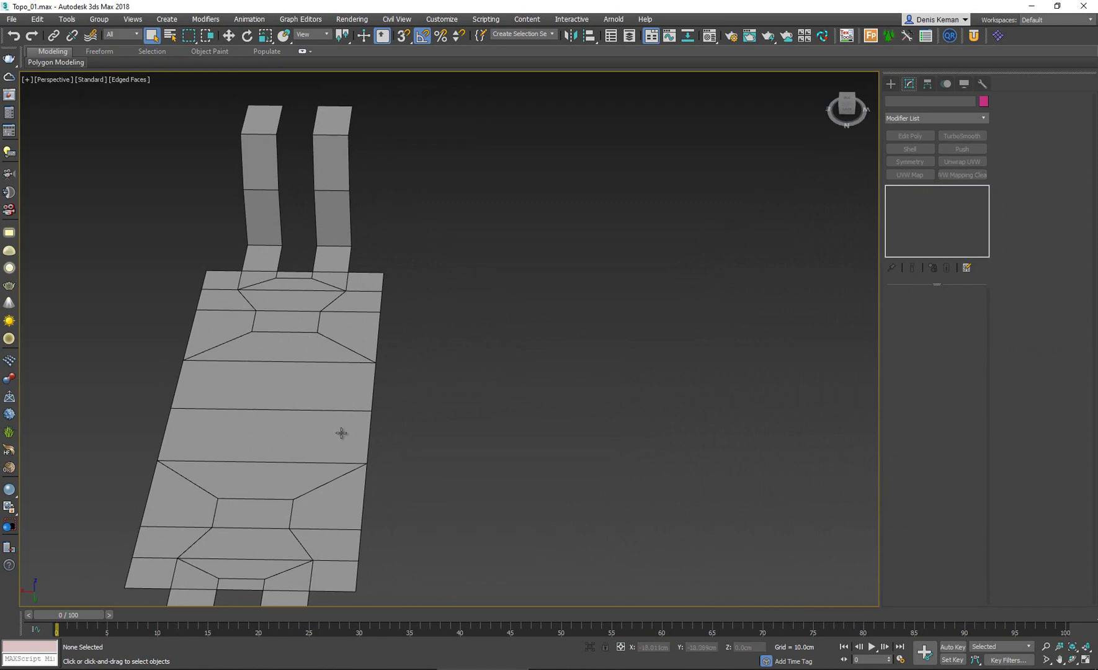
{"action": "scroll", "coordinate": [335, 428], "scroll_direction": "up", "scroll_amount": 5}
{"action": "scroll", "coordinate": [319, 385], "scroll_direction": "down", "scroll_amount": 4}
{"action": "middle_click_drag", "start_coordinate": [316, 420], "coordinate": [310, 449], "text": "alt"}
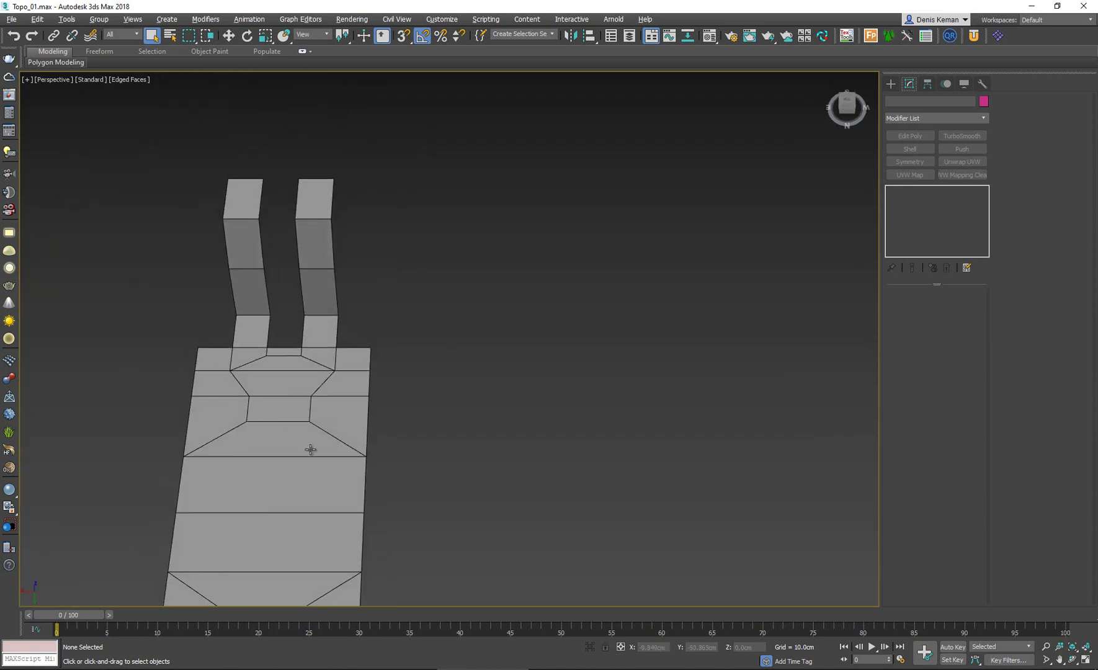
{"action": "middle_click_drag", "start_coordinate": [289, 396], "coordinate": [269, 344]}
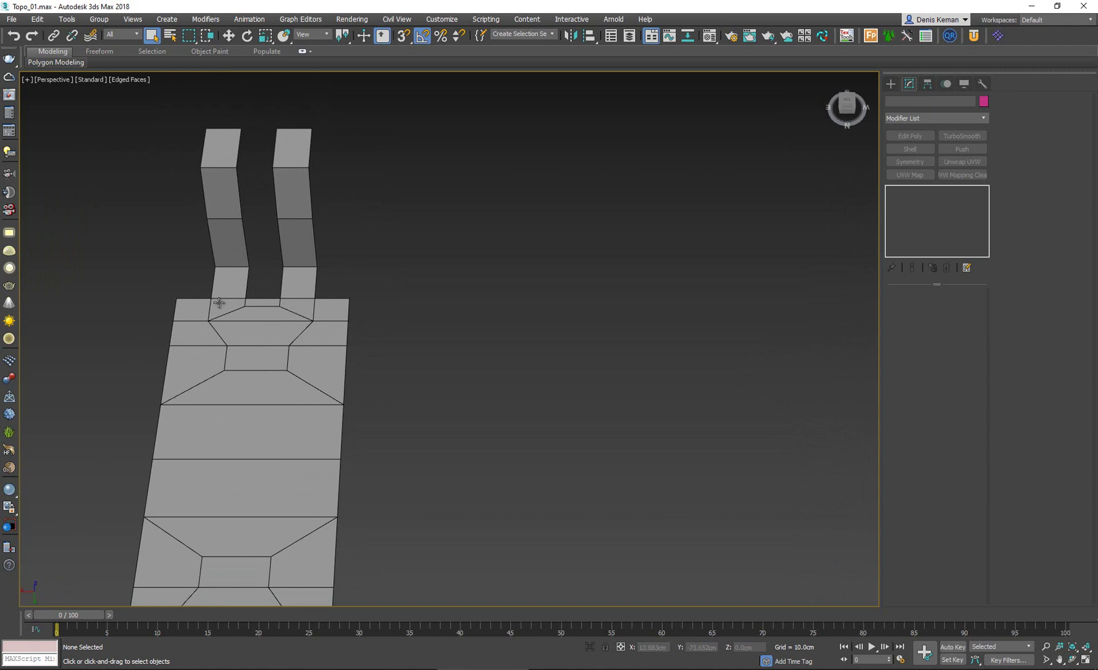
{"action": "left_click", "coordinate": [891, 83]}
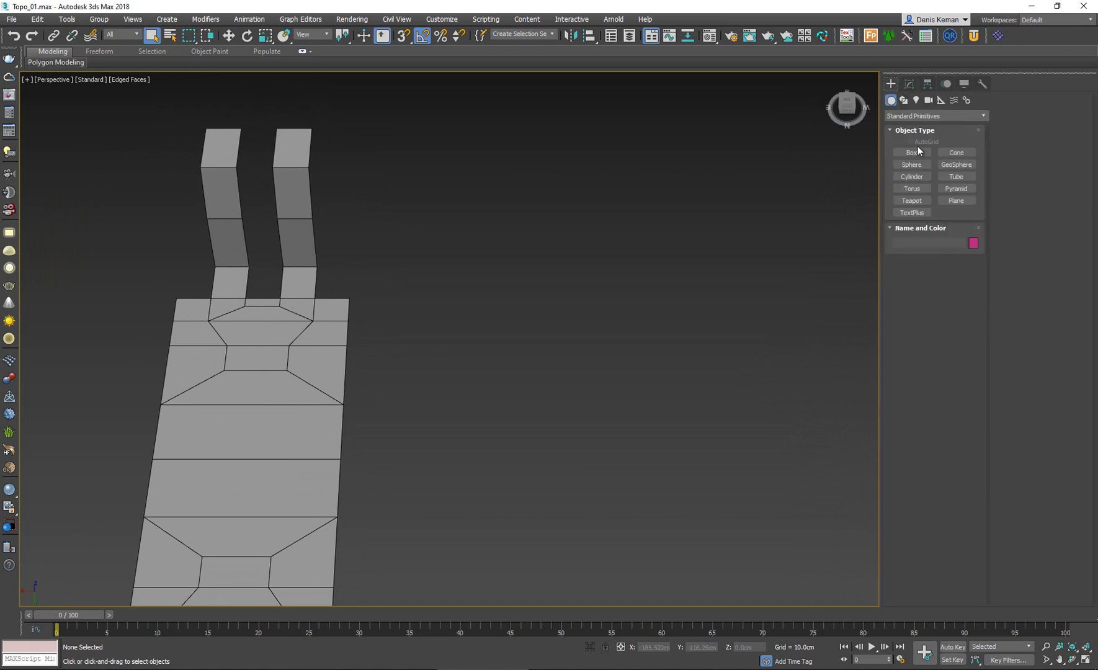
- Create a plane beside the mesh with Length and Width both 50
{"action": "left_click", "coordinate": [956, 200]}
{"action": "left_click_drag", "start_coordinate": [373, 303], "coordinate": [545, 459]}
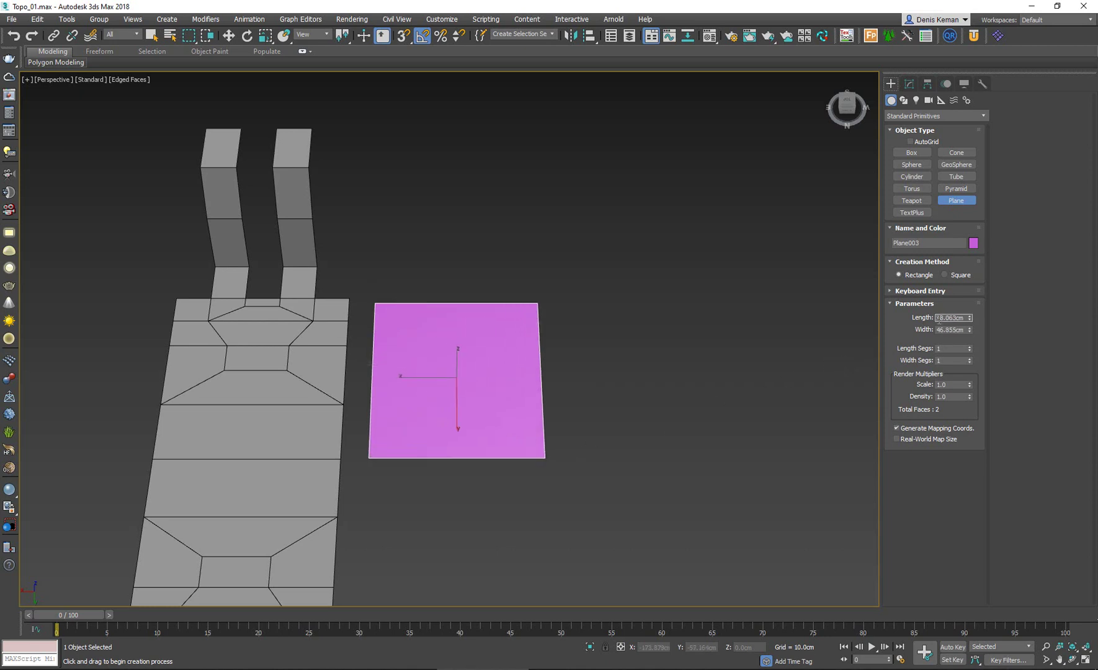
{"action": "type", "text": "50"}
{"action": "key", "text": "Tab"}
{"action": "type", "text": "50"}
{"action": "key", "text": "Return"}
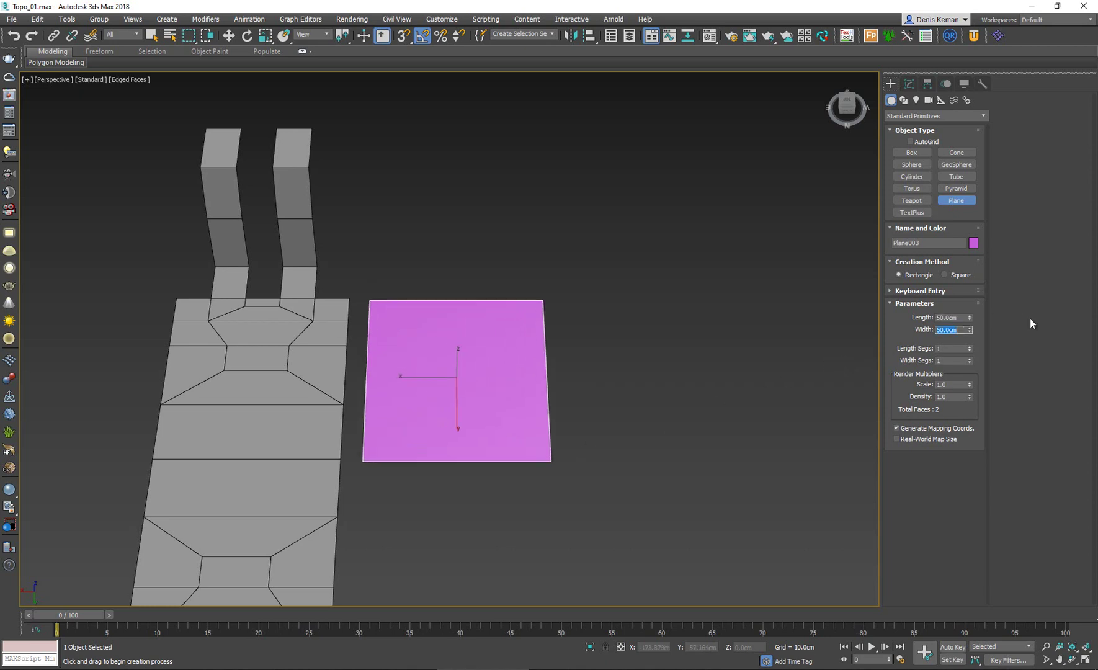
{"action": "right_click", "coordinate": [541, 346]}
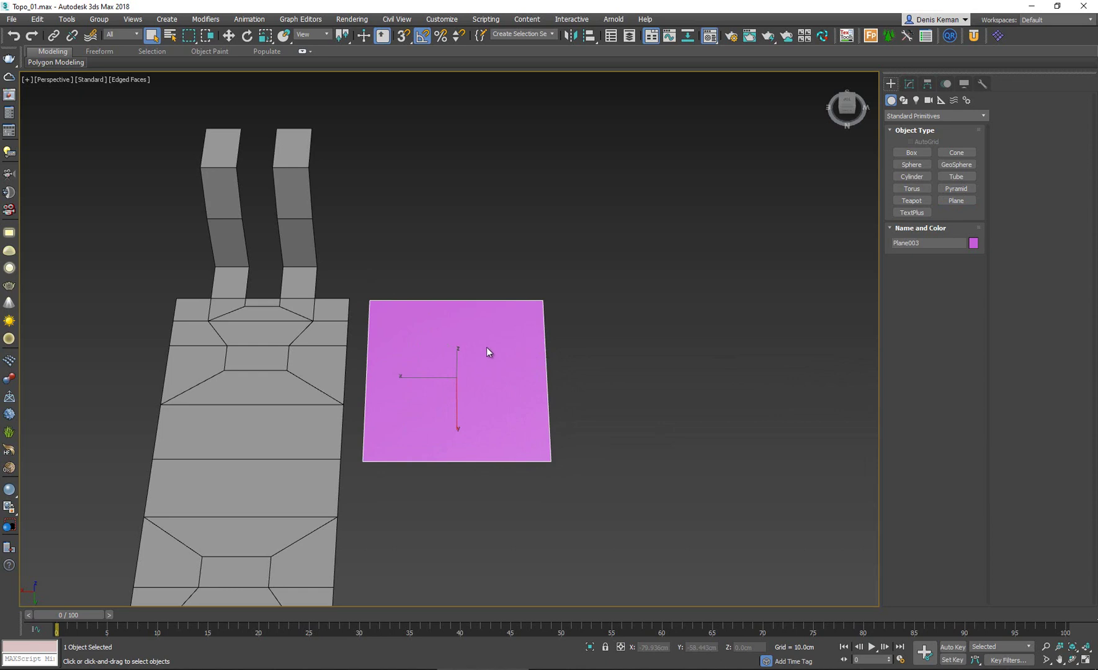
- Give the new plane the grey material and a black object colour
{"action": "key", "text": "m"}
{"action": "left_click_drag", "start_coordinate": [23, 243], "coordinate": [457, 381]}
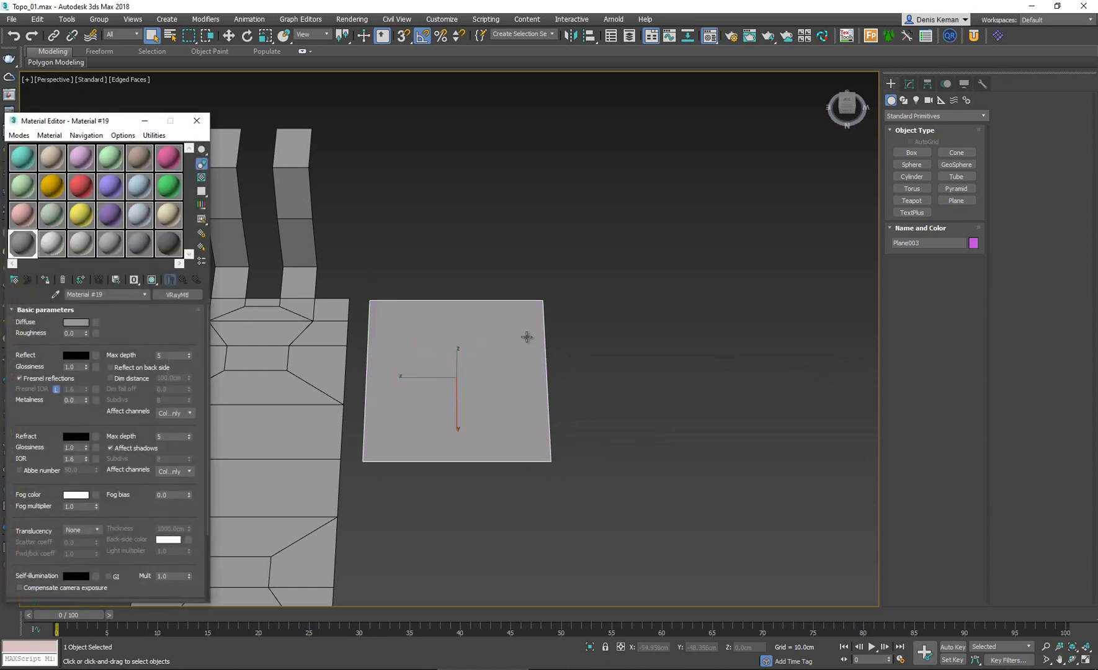
{"action": "left_click", "coordinate": [973, 244]}
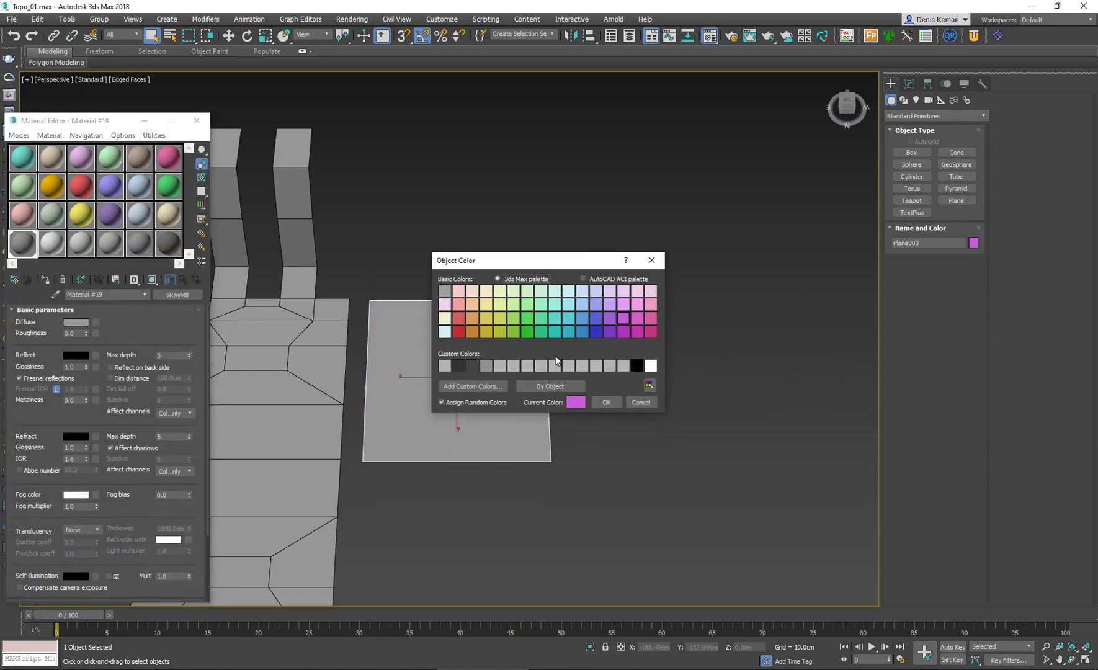
{"action": "left_click", "coordinate": [637, 366]}
{"action": "left_click", "coordinate": [606, 402]}
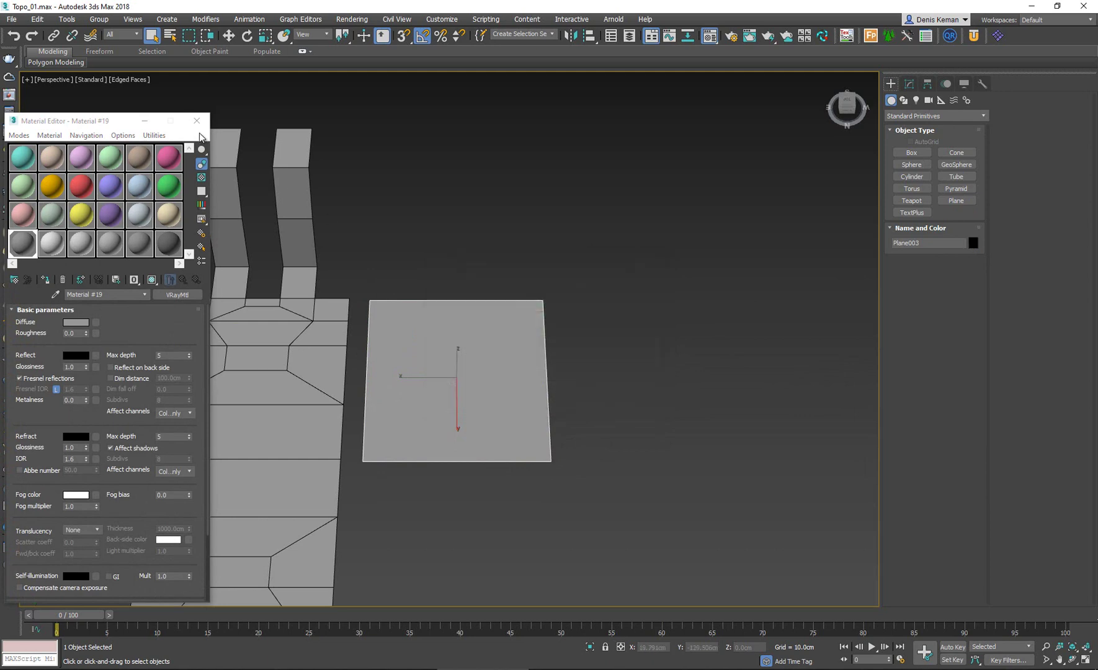
{"action": "left_click", "coordinate": [201, 121]}
{"action": "left_click", "coordinate": [421, 210]}
{"action": "left_click", "coordinate": [467, 365]}
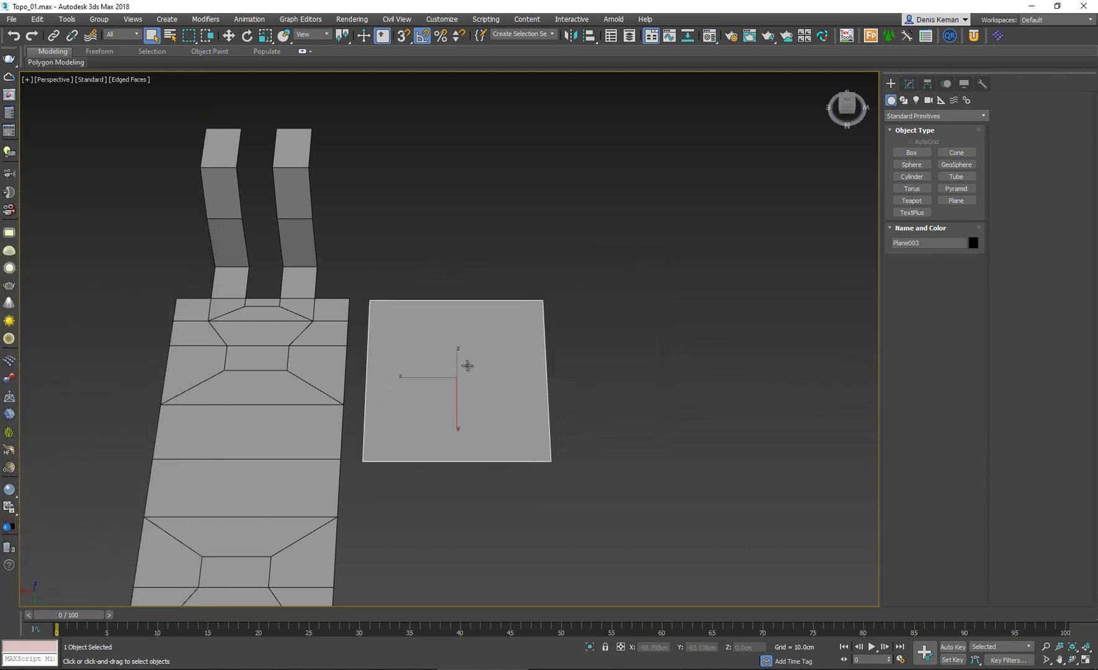
{"action": "scroll", "coordinate": [467, 365], "scroll_direction": "up", "scroll_amount": 3}
- Frame the new plane squarely and add an Edit Poly modifier to it
{"action": "middle_click_drag", "start_coordinate": [467, 365], "coordinate": [515, 415], "text": "alt"}
{"action": "middle_click_drag", "start_coordinate": [405, 305], "coordinate": [410, 254]}
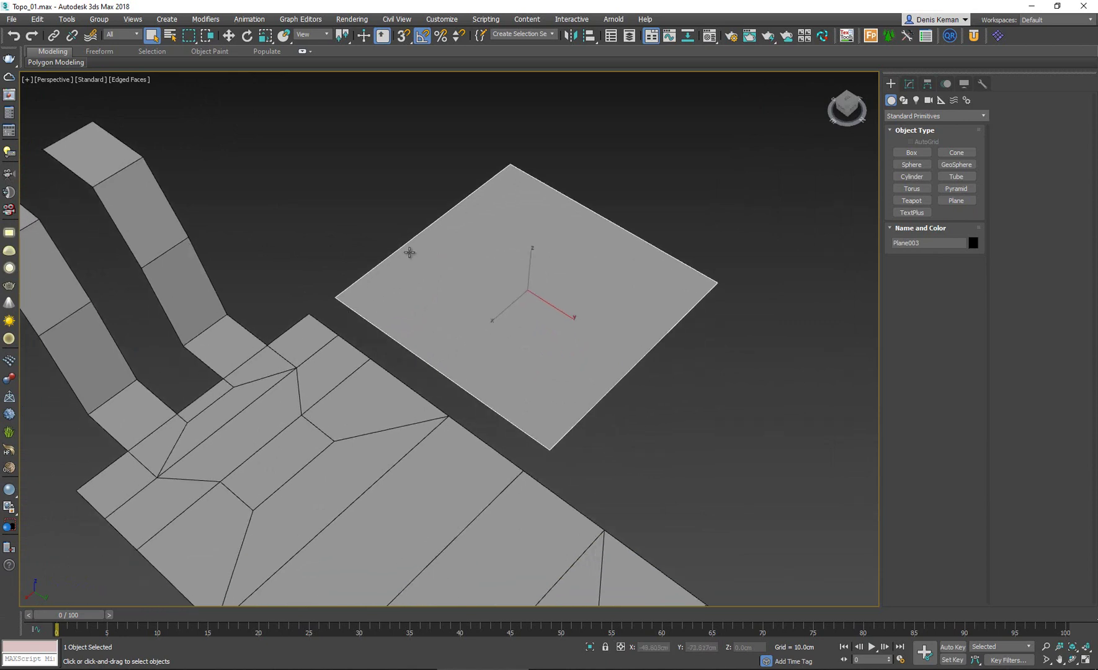
{"action": "middle_click_drag", "start_coordinate": [474, 327], "coordinate": [428, 325]}
{"action": "middle_click_drag", "start_coordinate": [455, 260], "coordinate": [458, 319]}
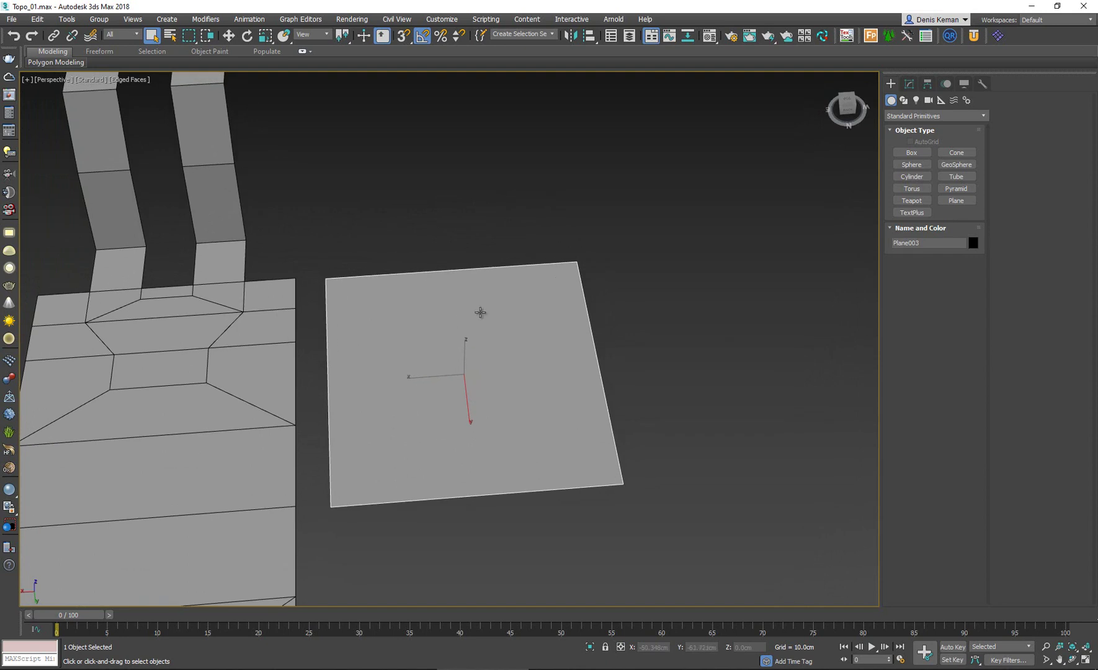
{"action": "left_click", "coordinate": [915, 87]}
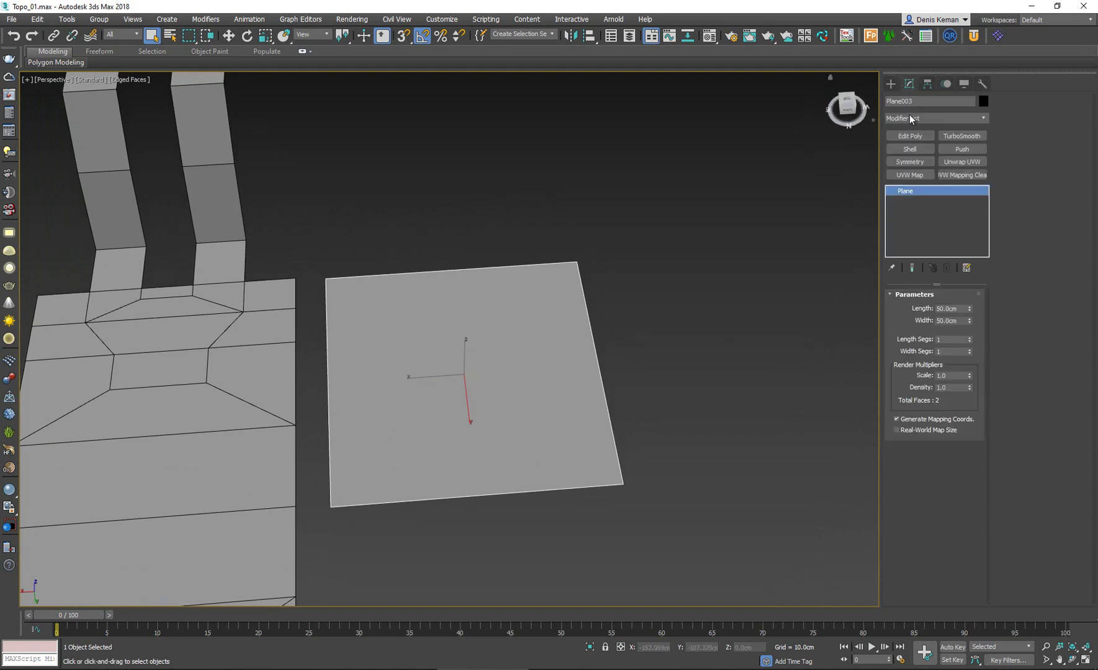
{"action": "left_click", "coordinate": [914, 138]}
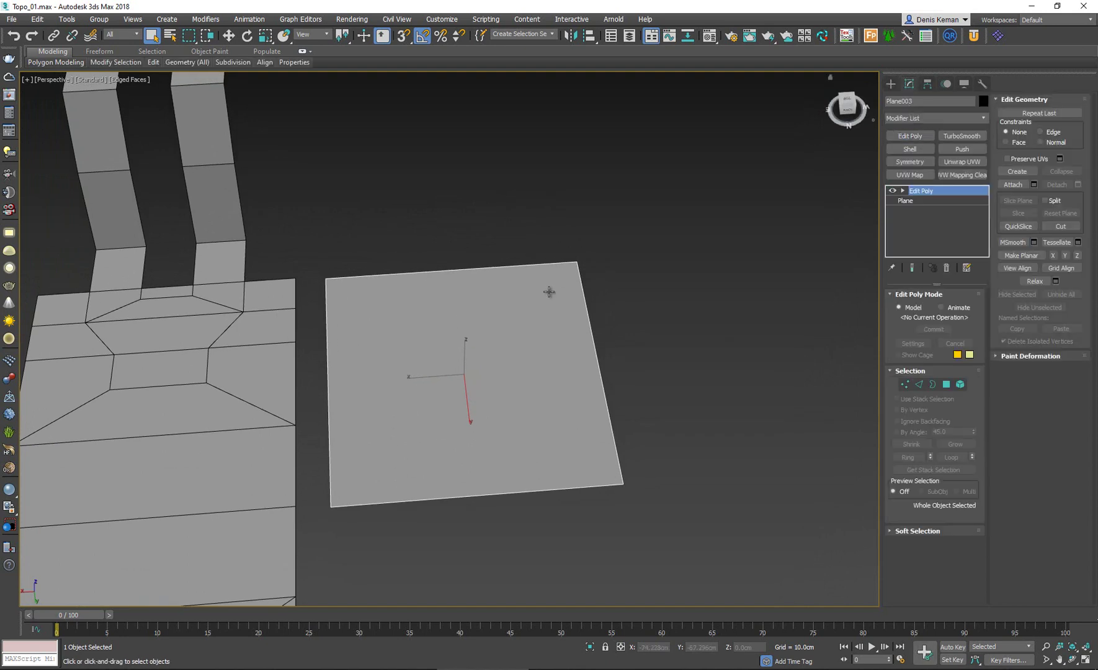
- SwiftLoop one horizontal and one vertical loop, then connect the centre vertex to the top-right corner
{"action": "key", "text": "alt+1"}
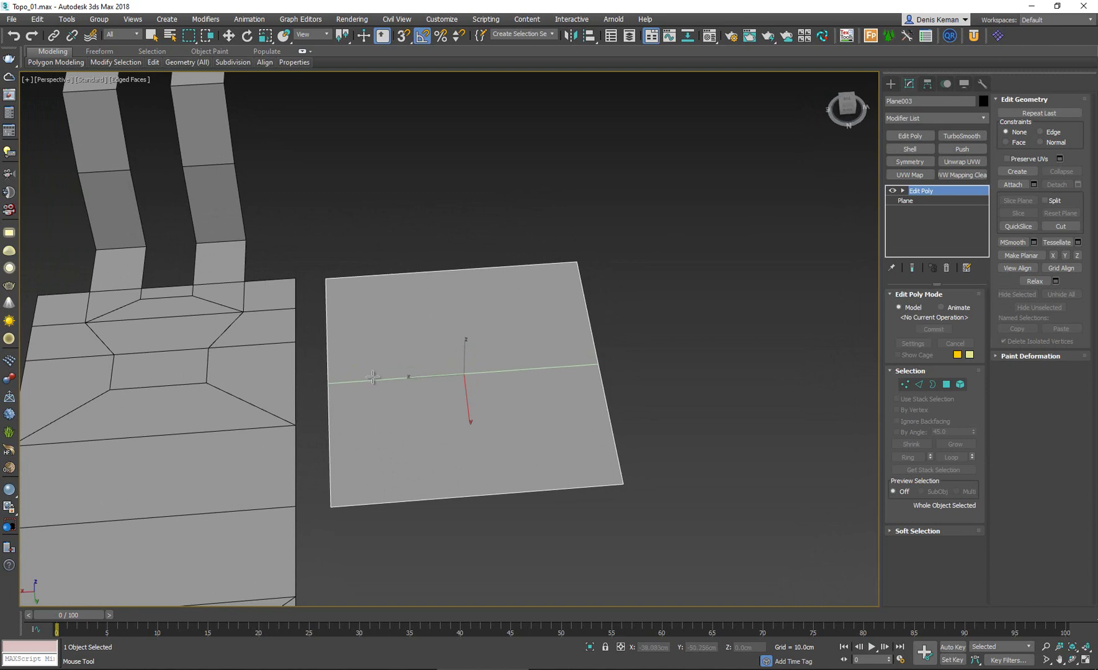
{"action": "left_click", "coordinate": [375, 377]}
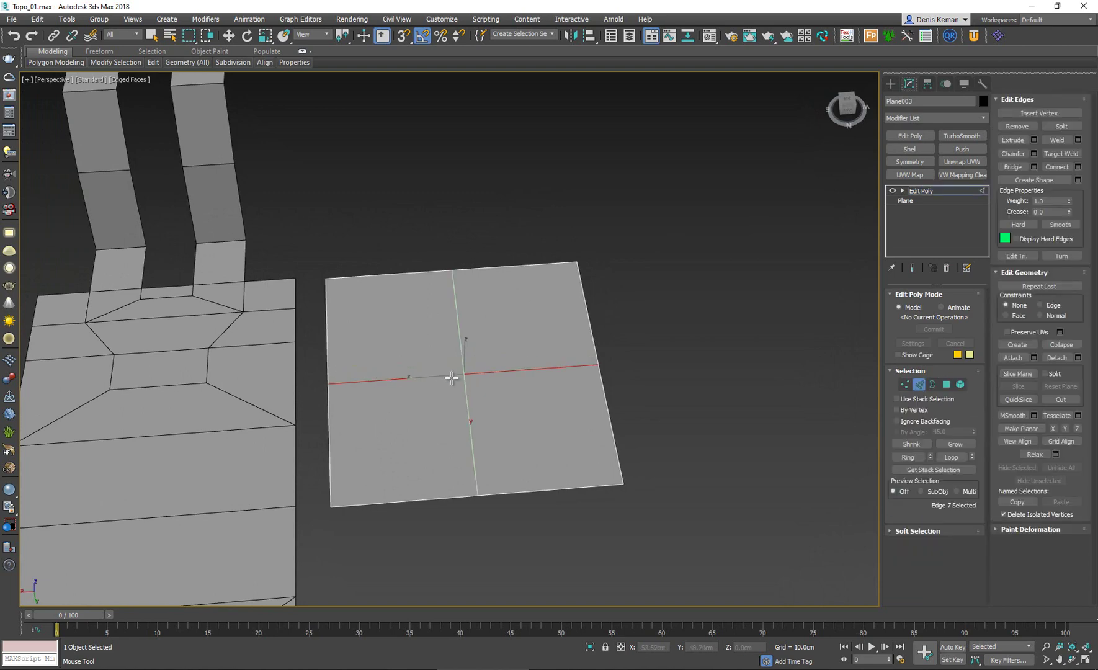
{"action": "left_click", "coordinate": [452, 378]}
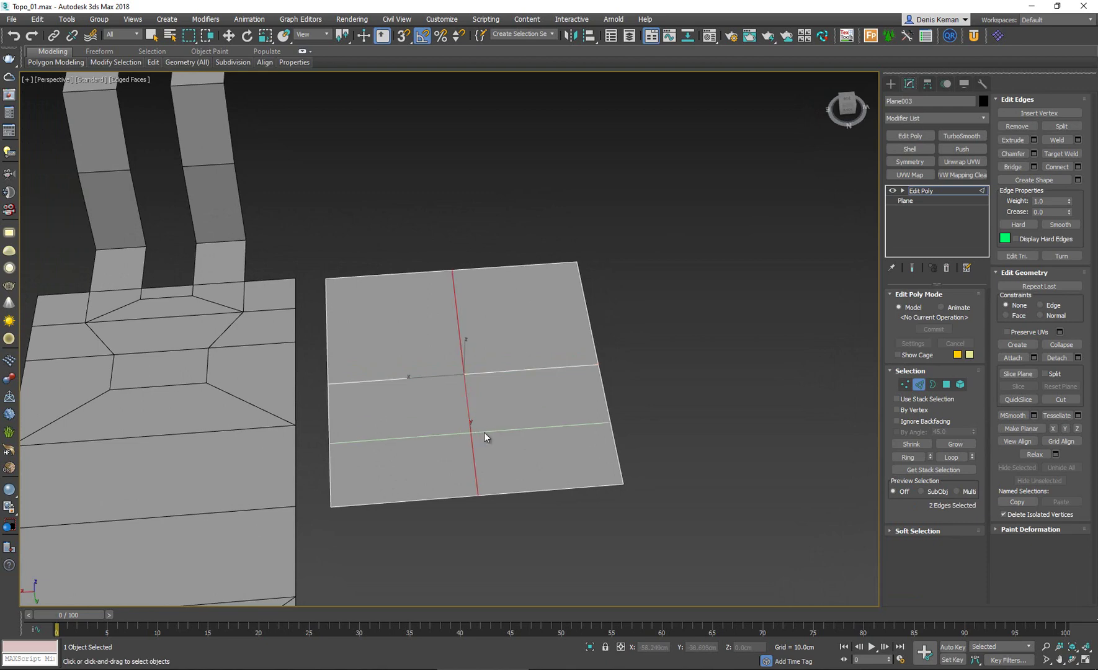
{"action": "key", "text": "w"}
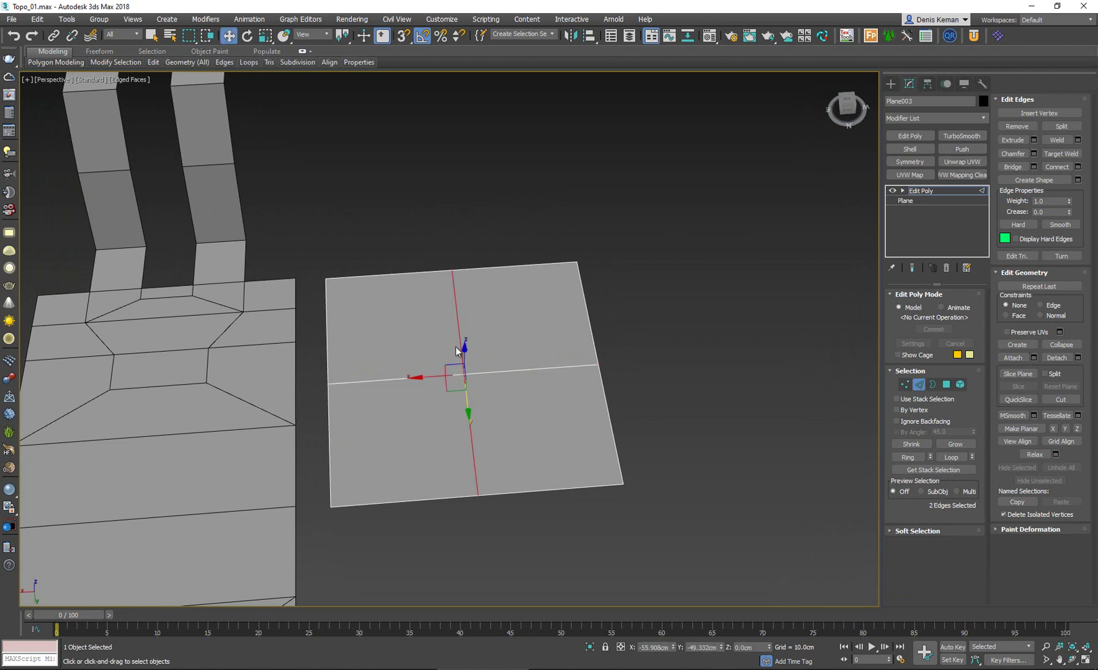
{"action": "left_click", "coordinate": [513, 358]}
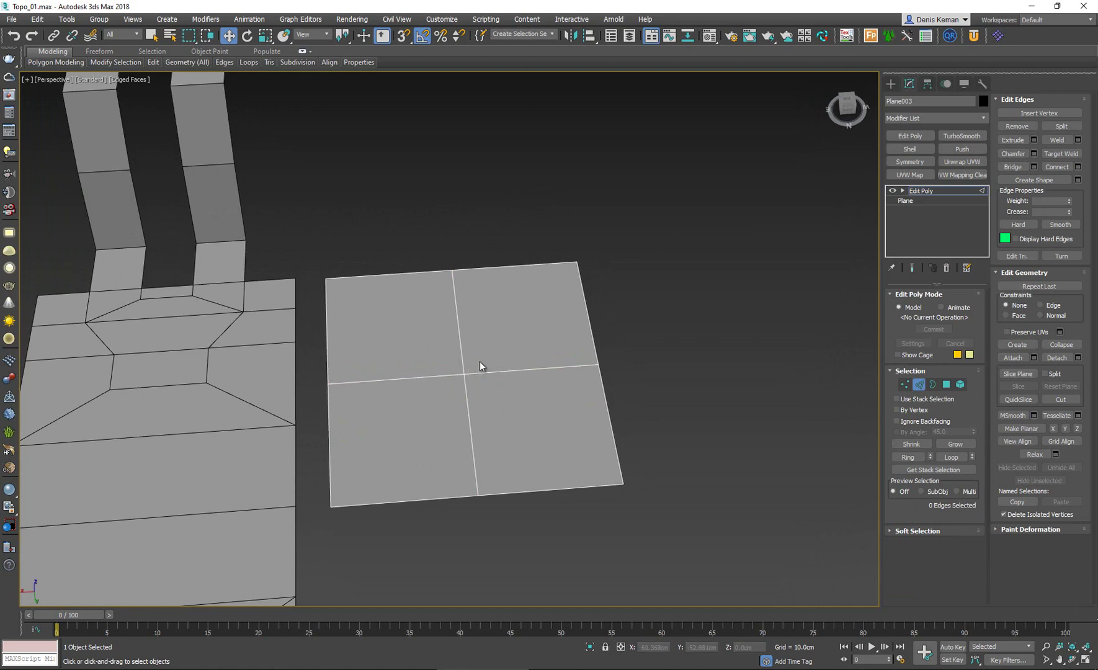
{"action": "key", "text": "1"}
{"action": "left_click", "coordinate": [577, 263], "text": "ctrl"}
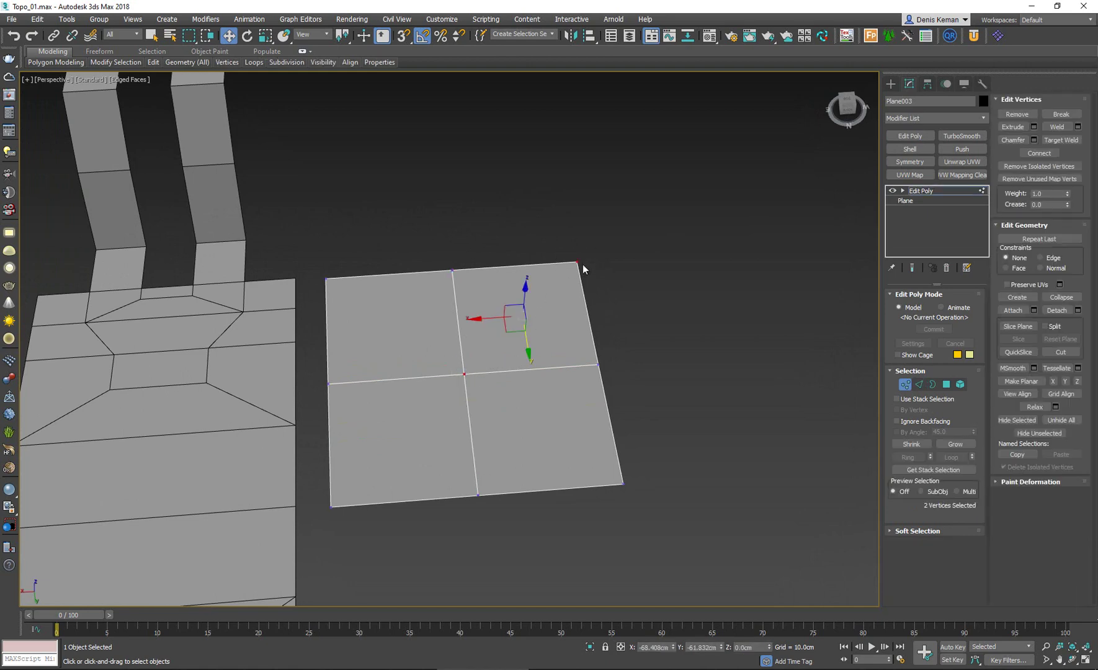
{"action": "key", "text": "ctrl+shift+e"}
- Remove the upper vertical and right horizontal edges from the centre
{"action": "key", "text": "2"}
{"action": "left_click", "coordinate": [460, 338]}
{"action": "left_click", "coordinate": [510, 370], "text": "ctrl"}
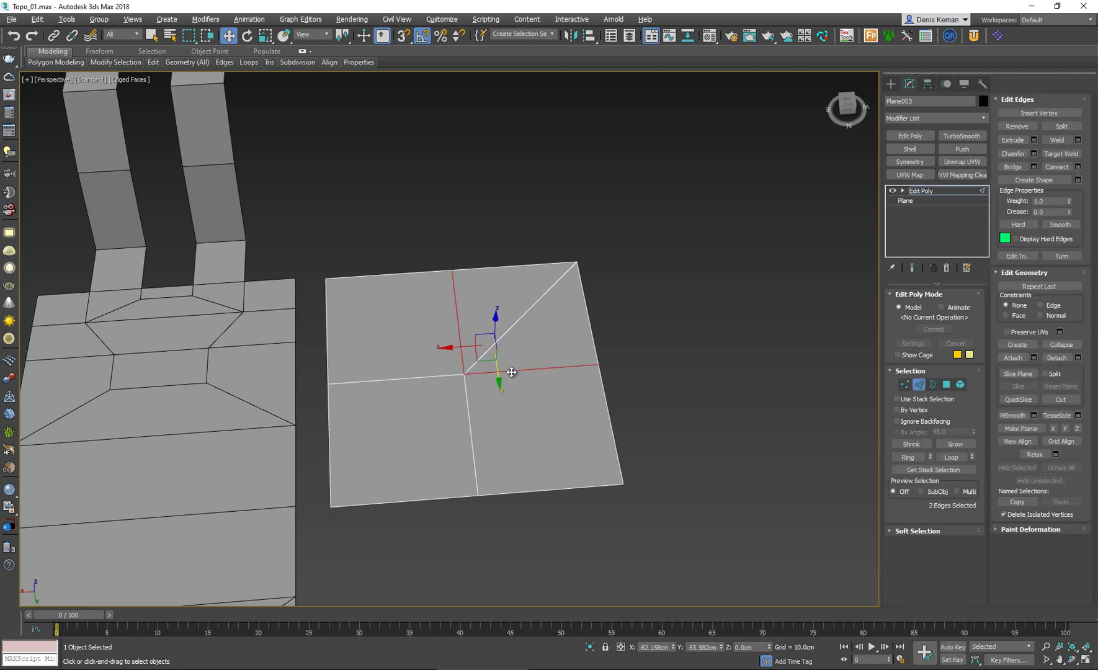
{"action": "key", "text": "BackSpace"}
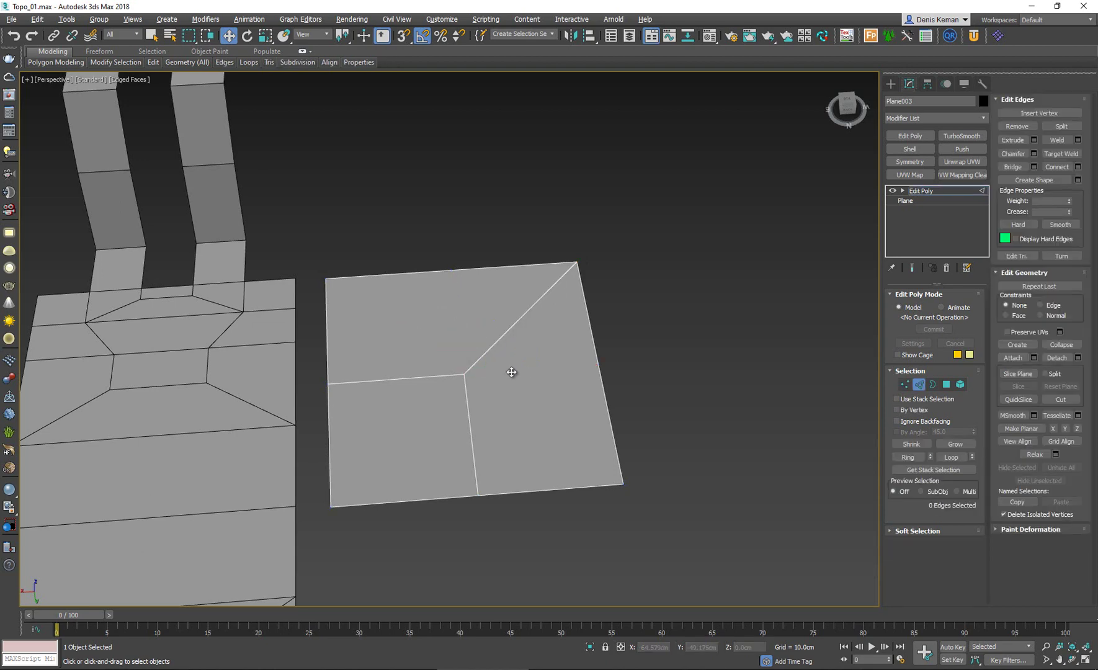
{"action": "scroll", "coordinate": [511, 371], "scroll_direction": "down", "scroll_amount": 3}
- Check the three-quad layout by selecting border edges and polygons, then return to object level
{"action": "middle_click_drag", "start_coordinate": [514, 373], "coordinate": [405, 317], "text": "alt"}
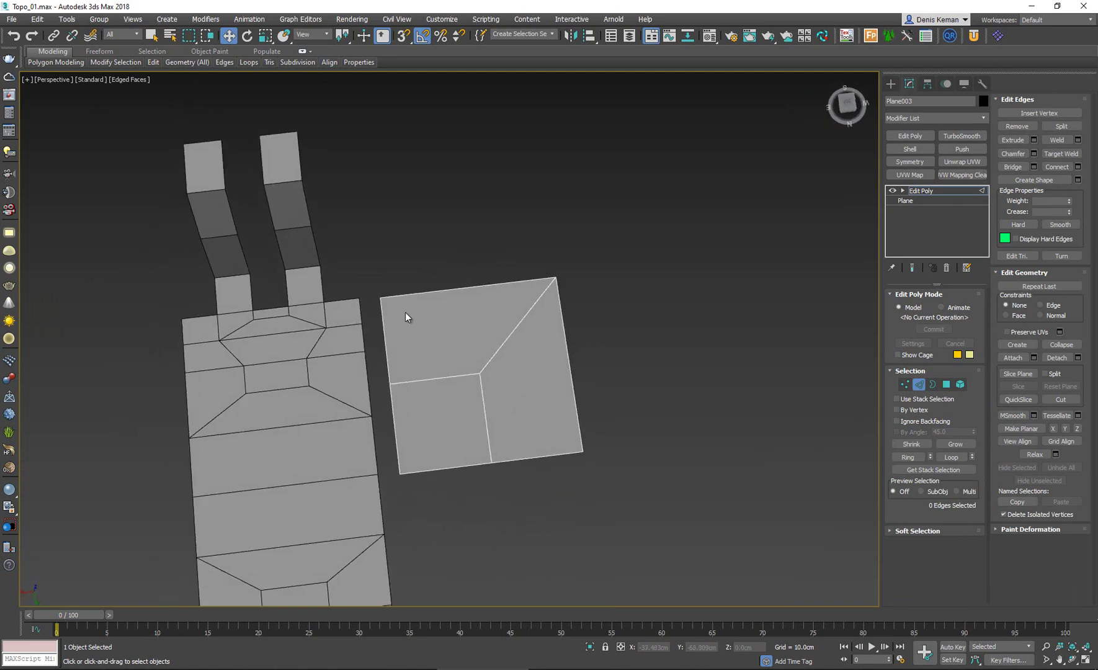
{"action": "left_click", "coordinate": [420, 292]}
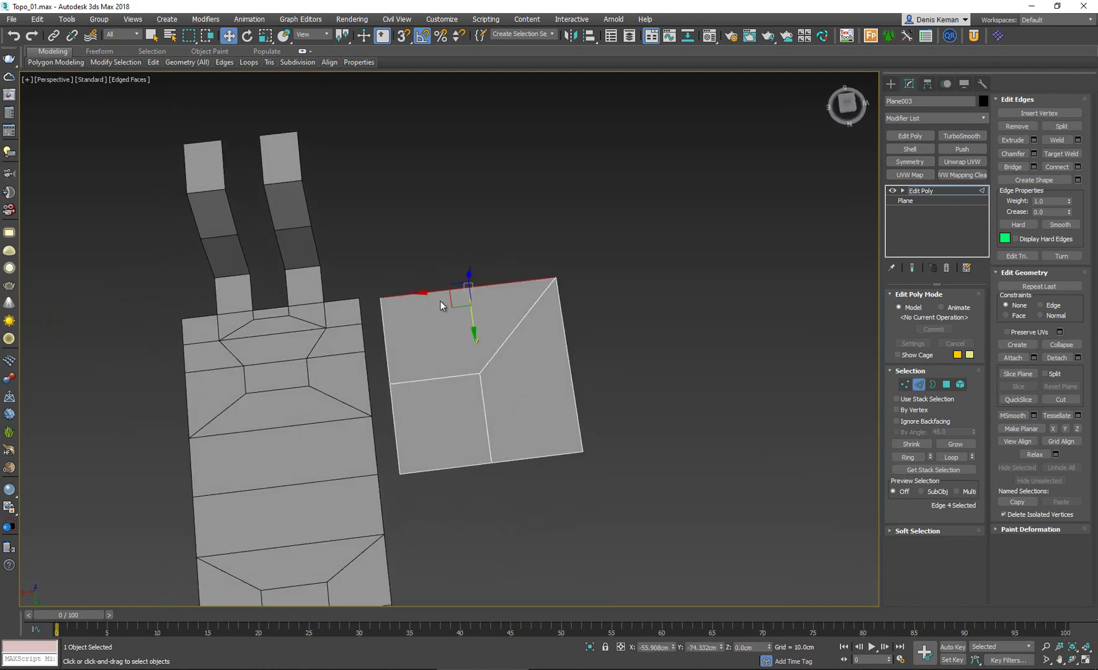
{"action": "left_click", "coordinate": [468, 464]}
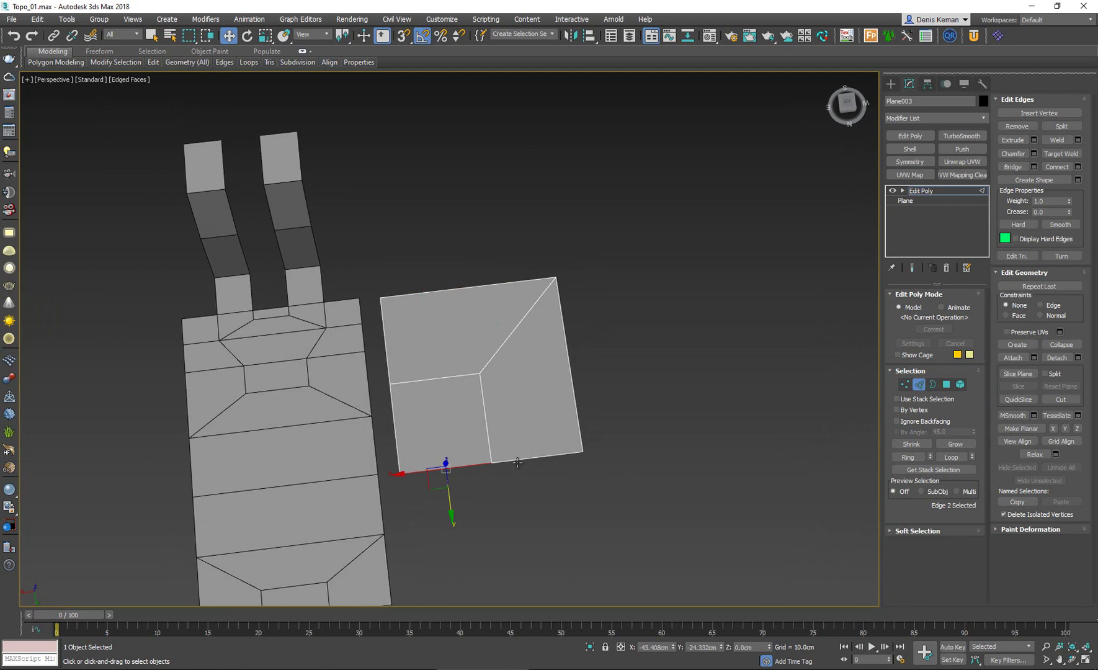
{"action": "left_click", "coordinate": [517, 462]}
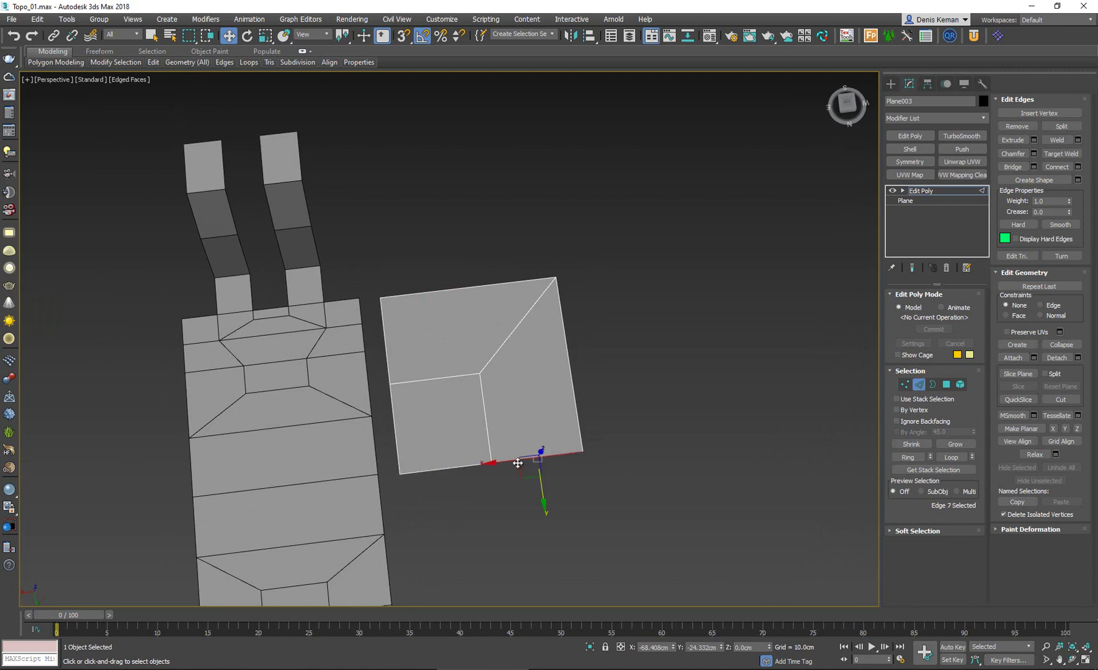
{"action": "left_click", "coordinate": [513, 386]}
{"action": "key", "text": "4"}
{"action": "left_click", "coordinate": [423, 344]}
{"action": "left_click", "coordinate": [443, 409]}
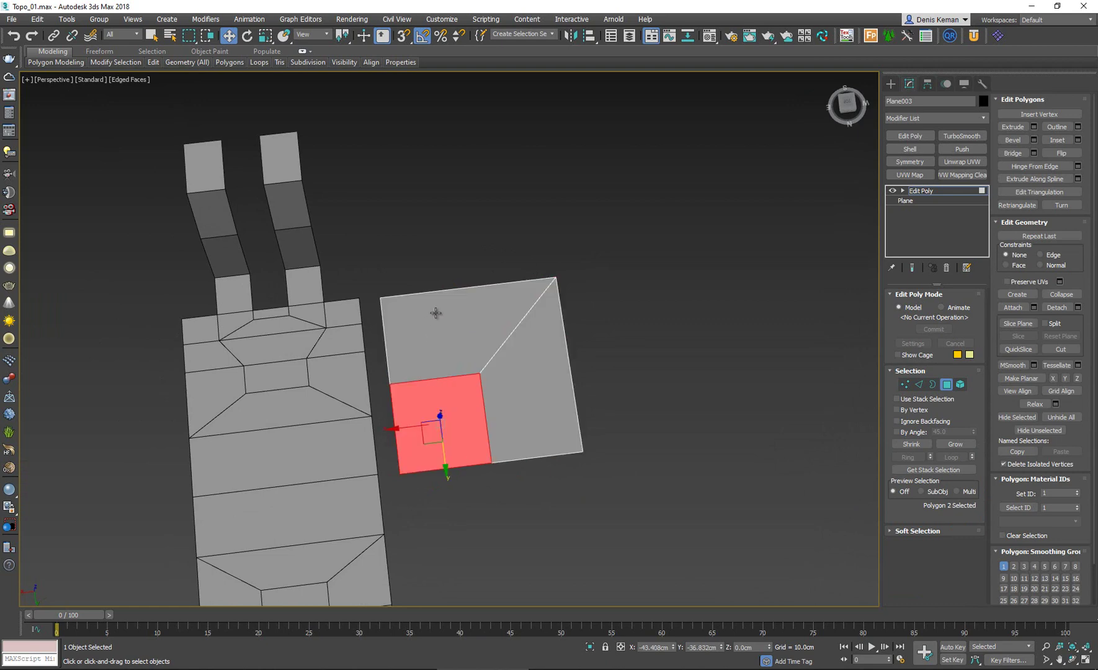
{"action": "scroll", "coordinate": [507, 389], "scroll_direction": "up", "scroll_amount": 2}
{"action": "mouse_move", "coordinate": [503, 387]}
{"action": "middle_mouse_down", "text": "alt"}
{"action": "mouse_move", "coordinate": [472, 364]}
{"action": "mouse_move", "coordinate": [465, 326]}
{"action": "mouse_move", "coordinate": [480, 309]}
{"action": "mouse_move", "coordinate": [510, 319]}
{"action": "mouse_move", "coordinate": [461, 353]}
{"action": "mouse_move", "coordinate": [505, 381]}
{"action": "middle_mouse_up", "text": "alt"}
{"action": "key", "text": "4"}
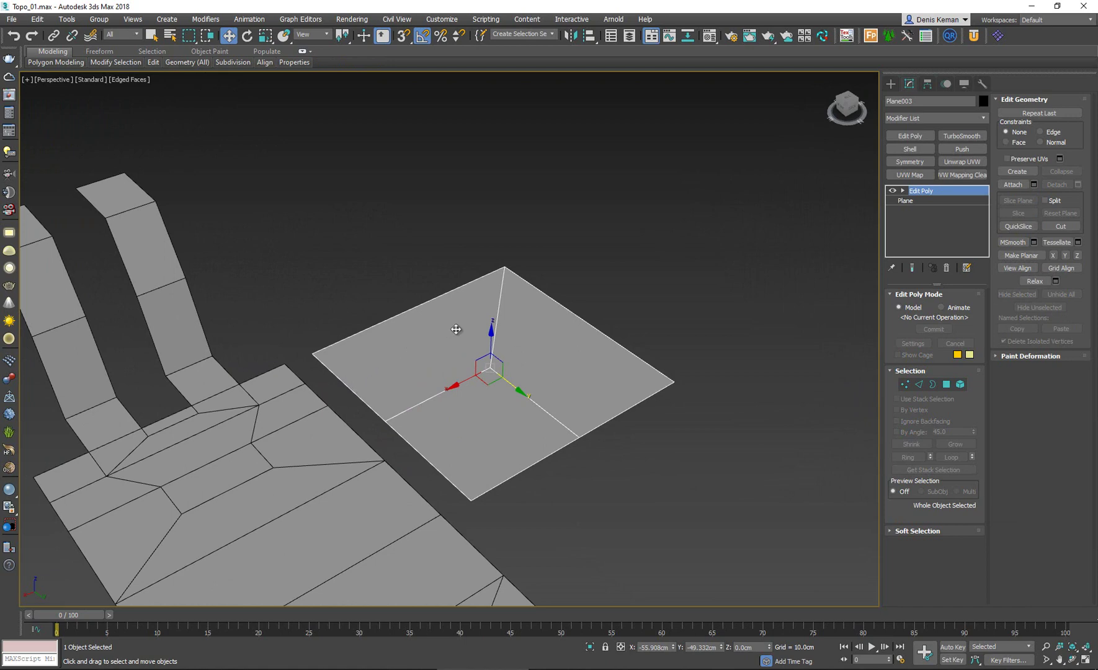
- Insert a SwiftLoop edge loop across the plane
{"action": "middle_click_drag", "start_coordinate": [615, 399], "coordinate": [560, 399], "text": "alt"}
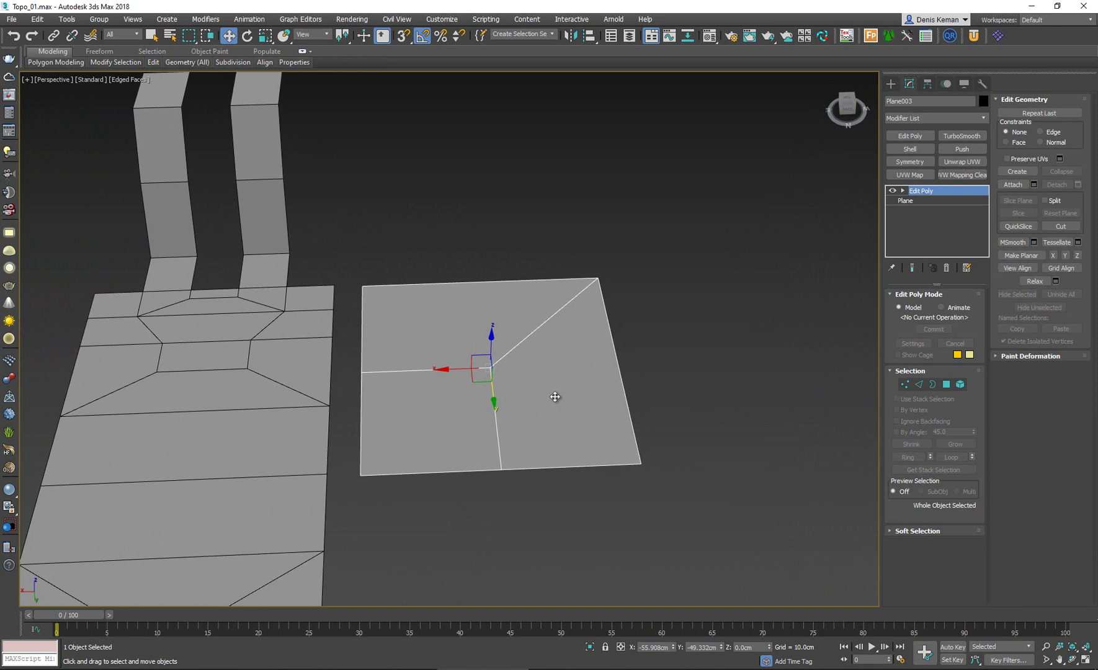
{"action": "scroll", "coordinate": [486, 364], "scroll_direction": "up", "scroll_amount": 2}
{"action": "scroll", "coordinate": [486, 364], "scroll_direction": "down", "scroll_amount": 2}
{"action": "mouse_move", "coordinate": [490, 350]}
{"action": "middle_mouse_down", "text": "alt"}
{"action": "mouse_move", "coordinate": [523, 358]}
{"action": "mouse_move", "coordinate": [510, 363]}
{"action": "mouse_move", "coordinate": [504, 340]}
{"action": "middle_mouse_up", "text": "alt"}
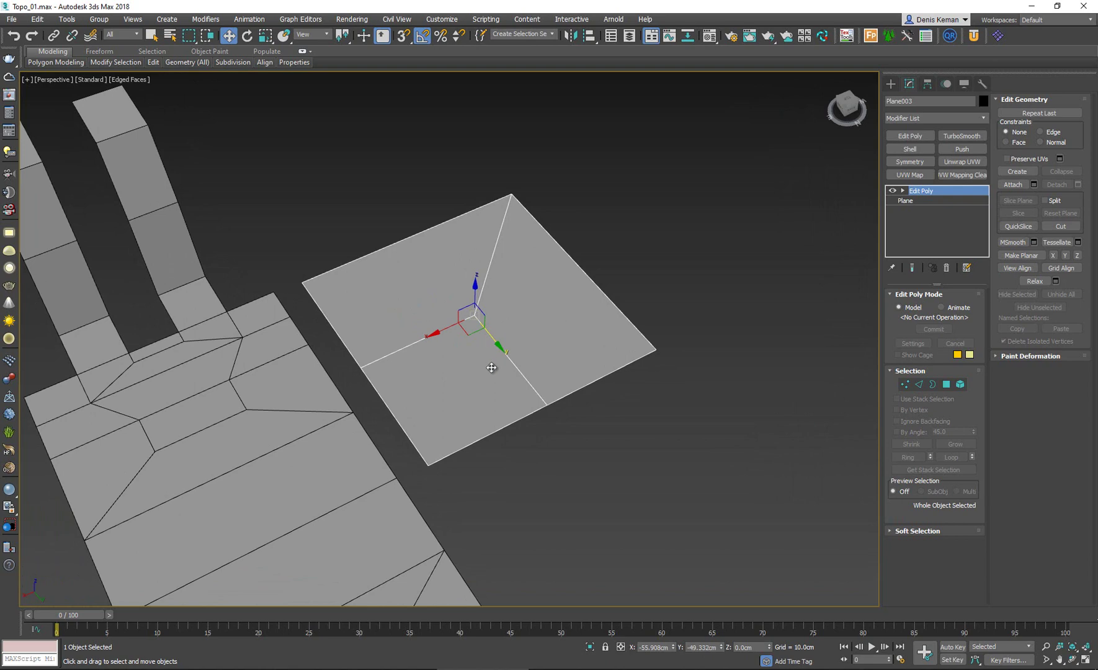
{"action": "key", "text": "alt+s"}
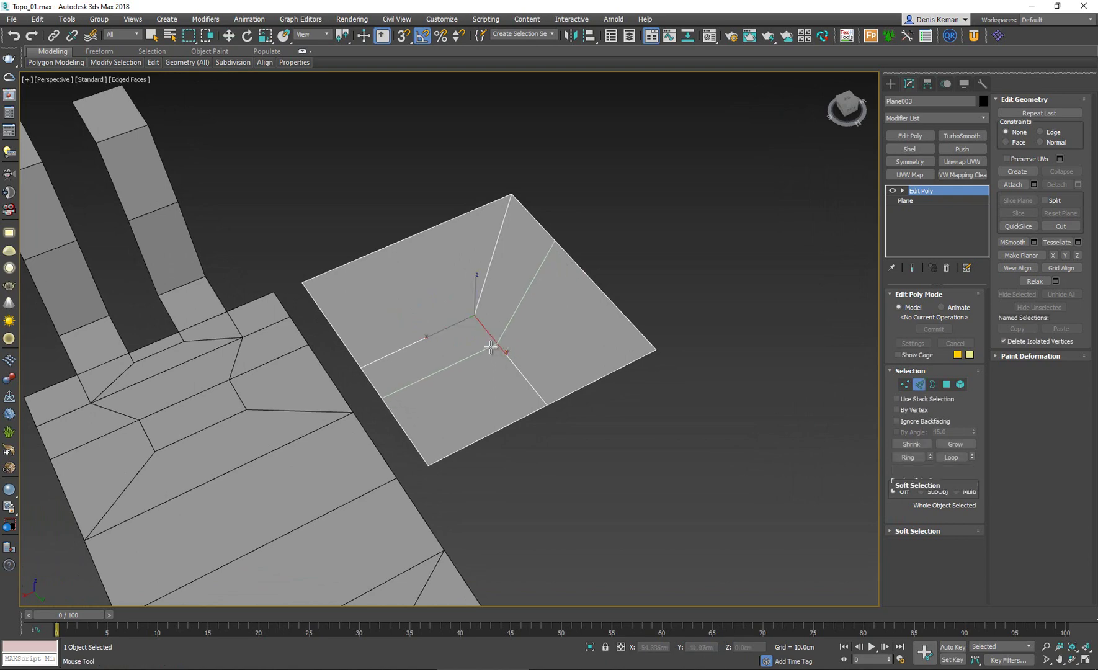
{"action": "left_click", "coordinate": [490, 348]}
{"action": "right_click", "coordinate": [515, 337]}
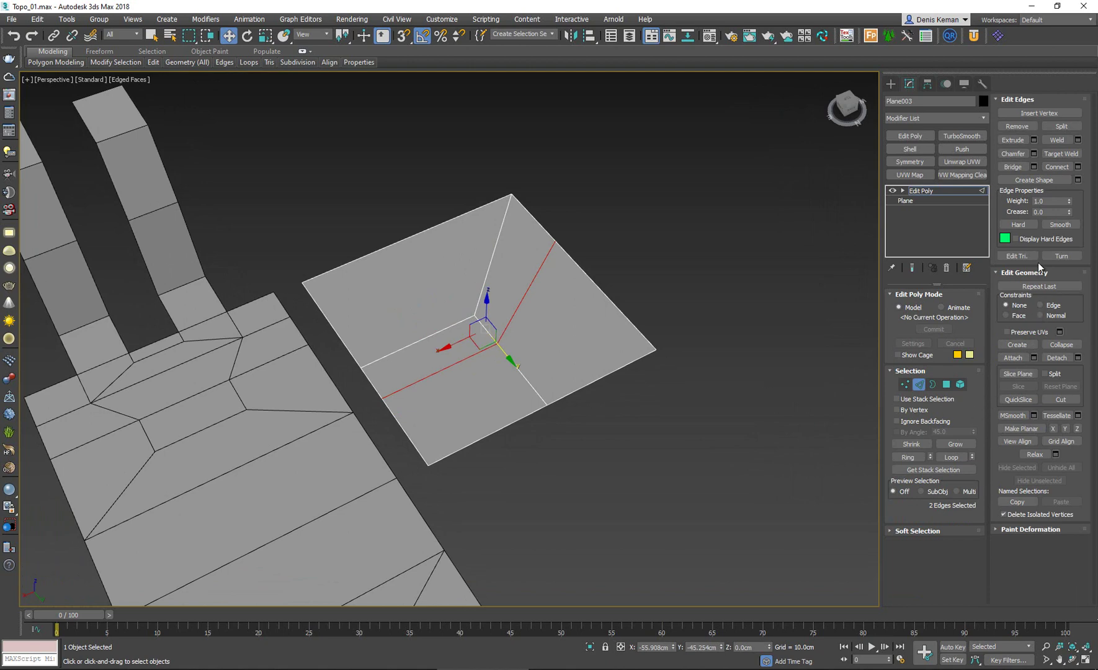
- Straighten the loop with Make Planar Y and move the left centre edge up toward the top border
{"action": "left_click", "coordinate": [1065, 428]}
{"action": "left_click", "coordinate": [454, 328]}
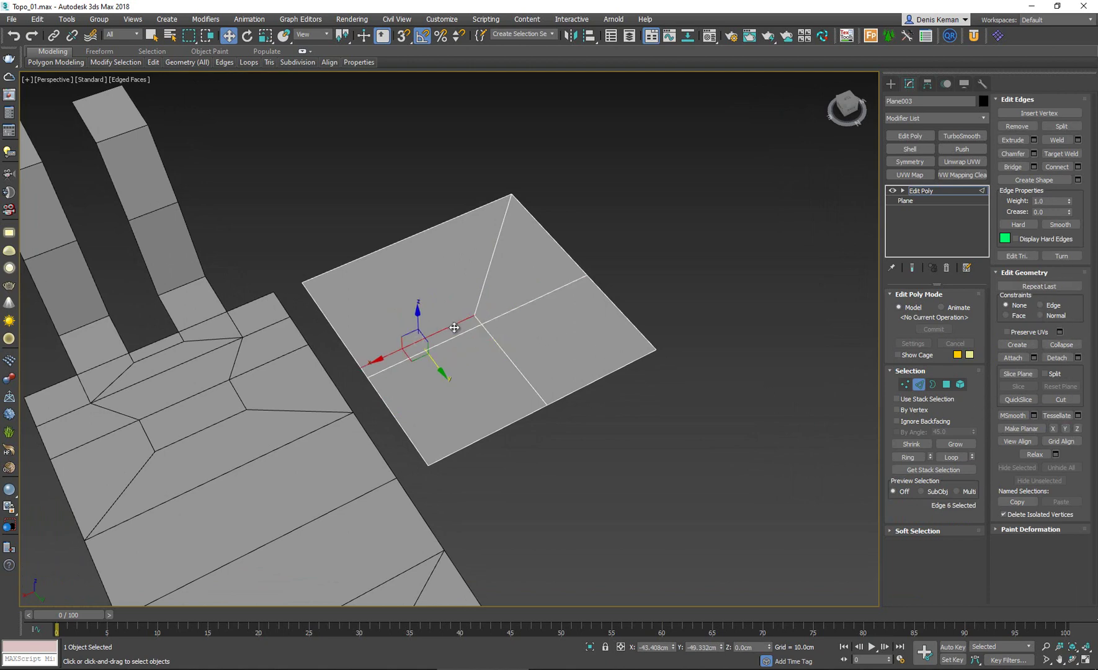
{"action": "left_click_drag", "start_coordinate": [433, 363], "coordinate": [405, 330]}
{"action": "middle_click_drag", "start_coordinate": [520, 318], "coordinate": [493, 331], "text": "alt"}
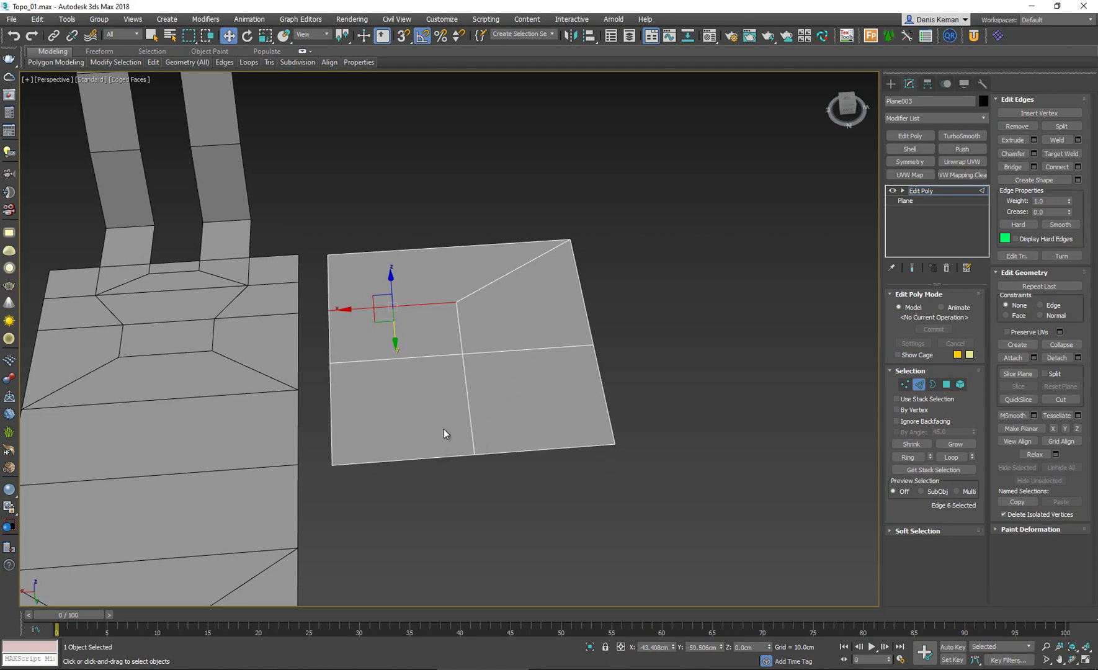
- Insert two vertical edge loops, one on the right side and one on the left
{"action": "key", "text": "alt+s"}
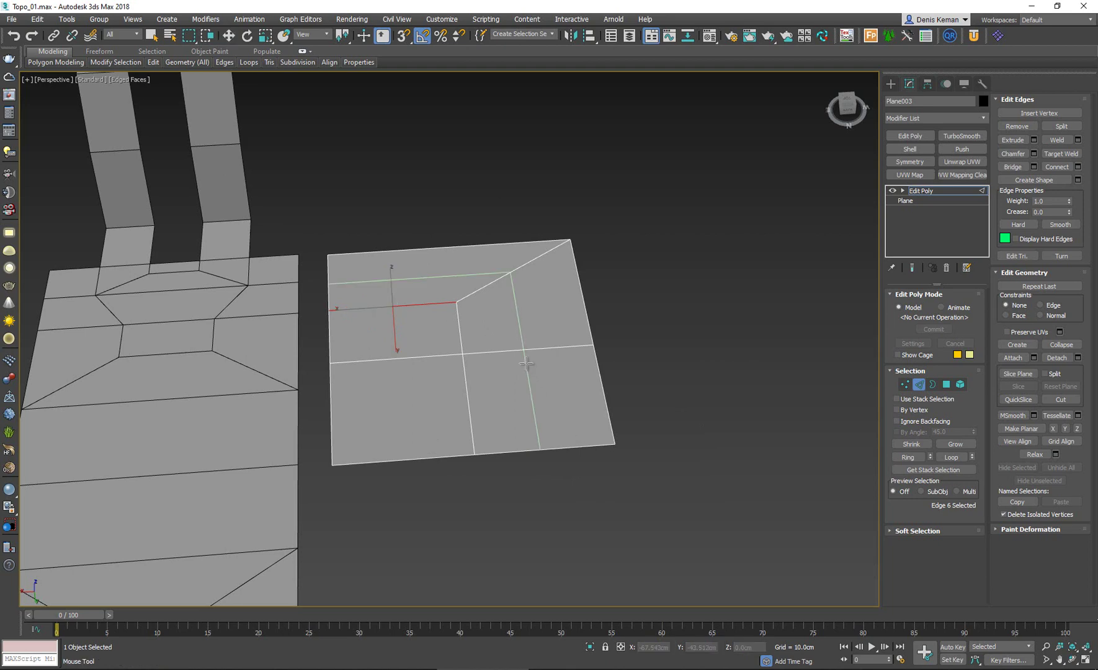
{"action": "left_click", "coordinate": [527, 359]}
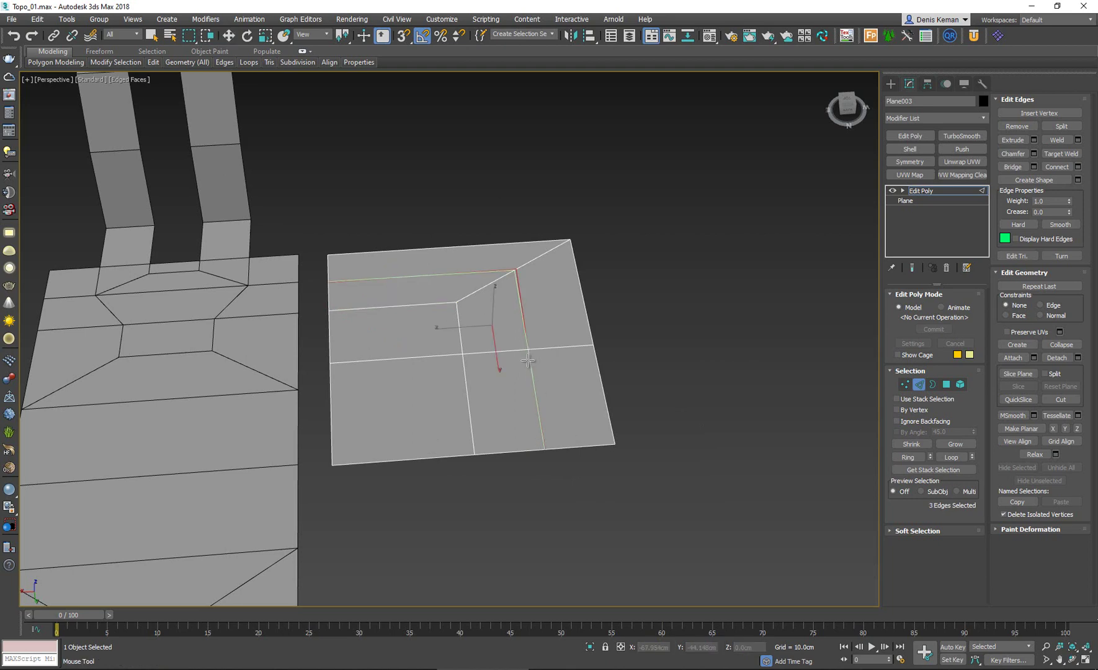
{"action": "left_click", "coordinate": [415, 361]}
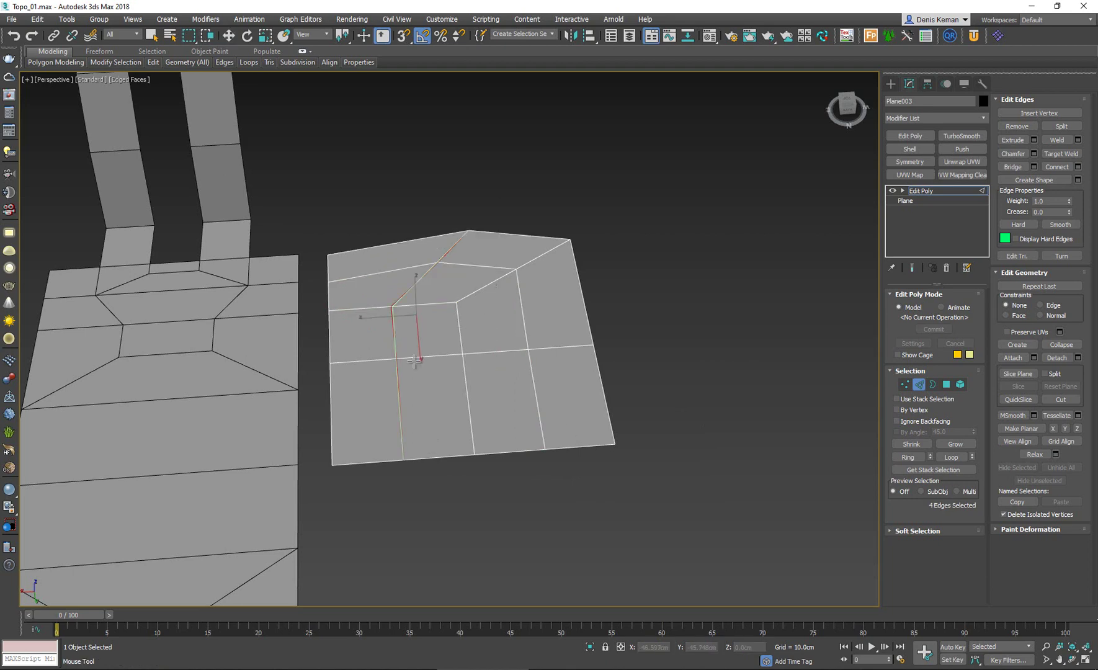
{"action": "key", "text": "w"}
- Select the six unwanted upper edges and remove them
{"action": "left_click", "coordinate": [400, 343]}
{"action": "left_click", "coordinate": [394, 335]}
{"action": "left_click", "coordinate": [422, 277], "text": "ctrl"}
{"action": "left_click", "coordinate": [453, 247], "text": "ctrl"}
{"action": "left_click", "coordinate": [460, 265], "text": "ctrl"}
{"action": "left_click", "coordinate": [405, 269], "text": "ctrl"}
{"action": "left_click", "coordinate": [523, 320], "text": "ctrl"}
{"action": "key", "text": "ctrl+BackSpace"}
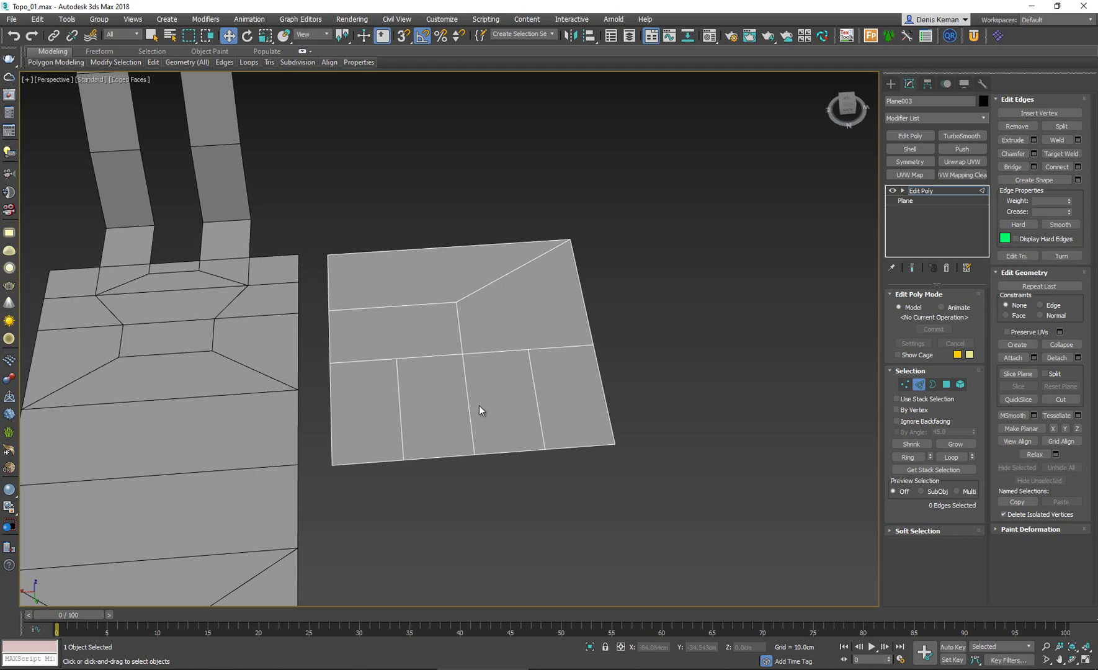
- Add a horizontal loop across the lower half and connect vertex pairs with new diagonal edges
{"action": "key", "text": "alt+s"}
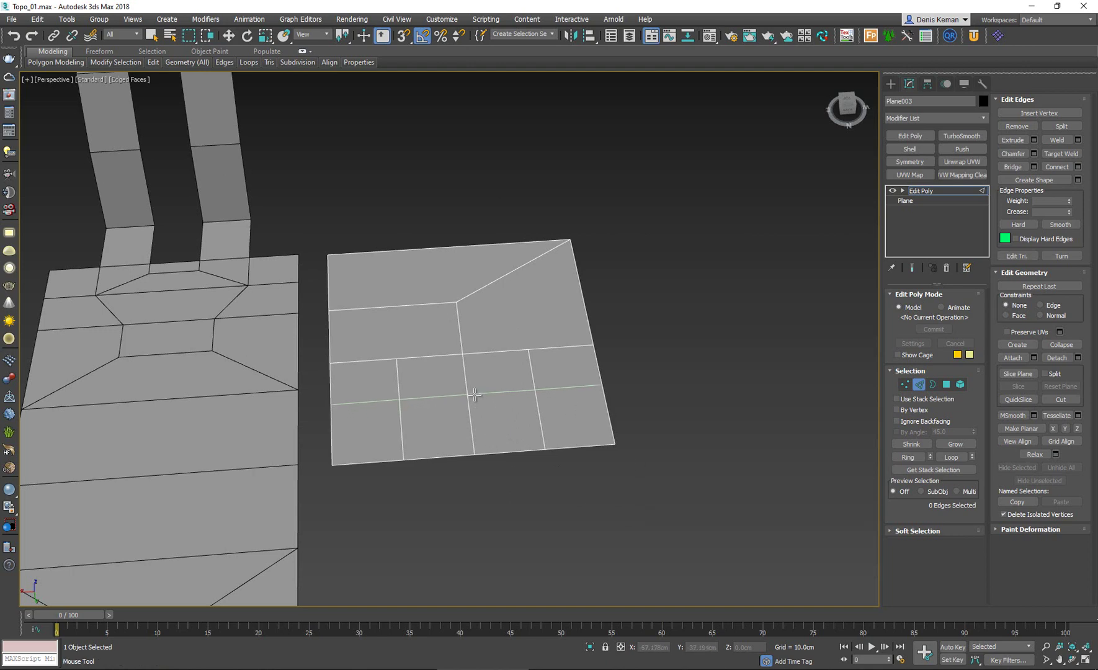
{"action": "left_click", "coordinate": [474, 391]}
{"action": "key", "text": "w"}
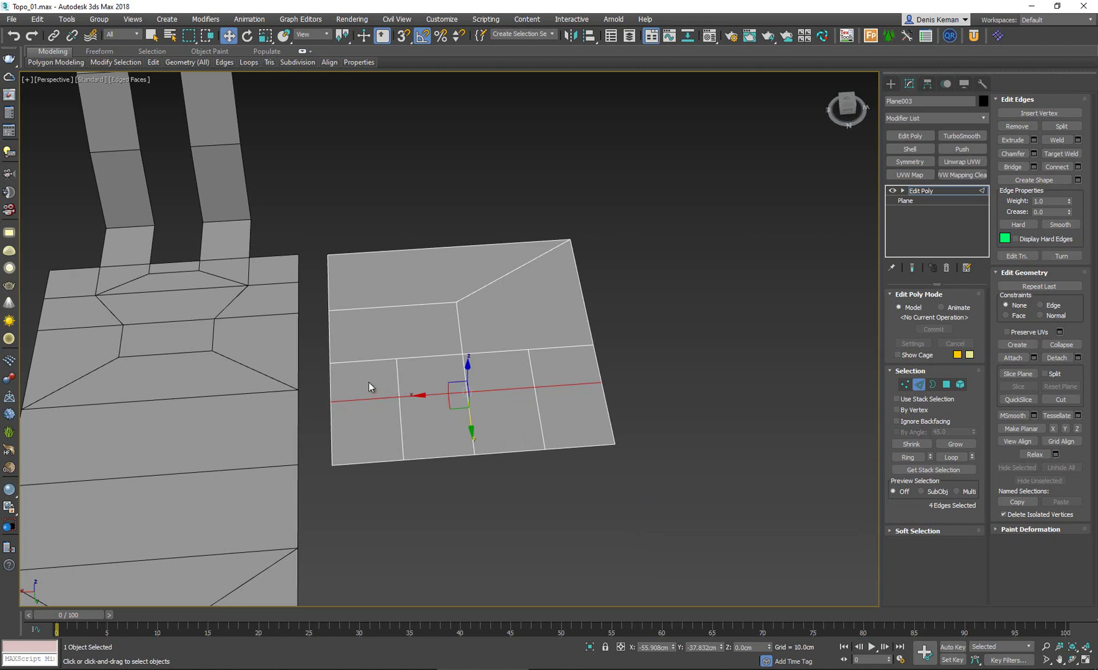
{"action": "key", "text": "1"}
{"action": "left_click", "coordinate": [328, 363]}
{"action": "left_click", "coordinate": [398, 395], "text": "ctrl"}
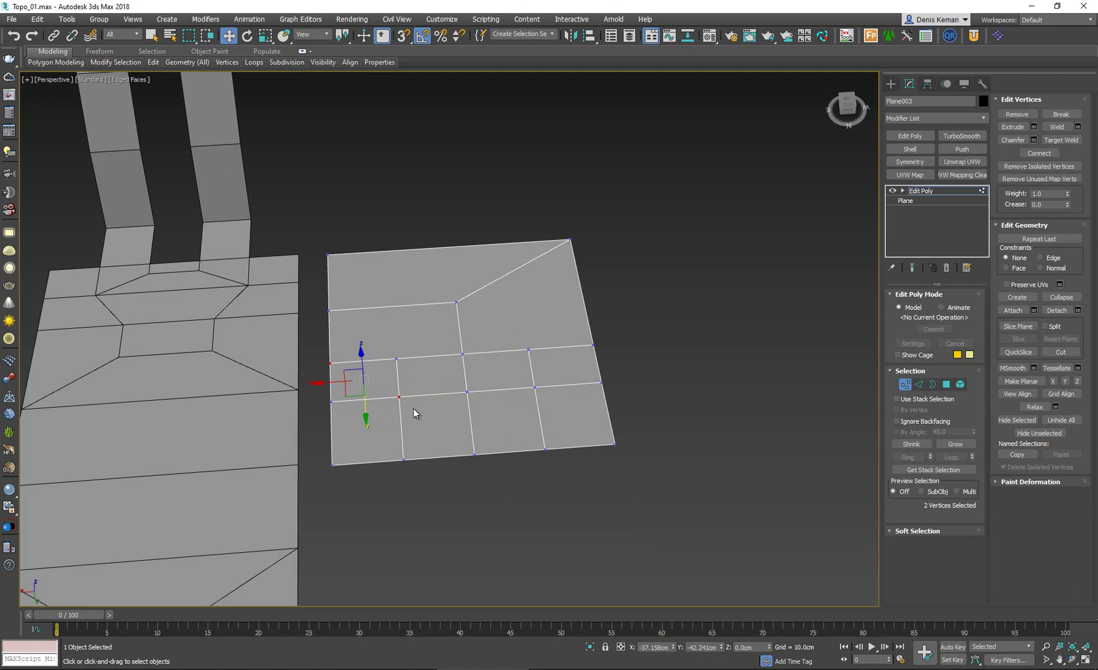
{"action": "key", "text": "ctrl+shift+e"}
{"action": "left_click_drag", "start_coordinate": [552, 373], "coordinate": [521, 398]}
{"action": "left_click", "coordinate": [593, 345], "text": "ctrl"}
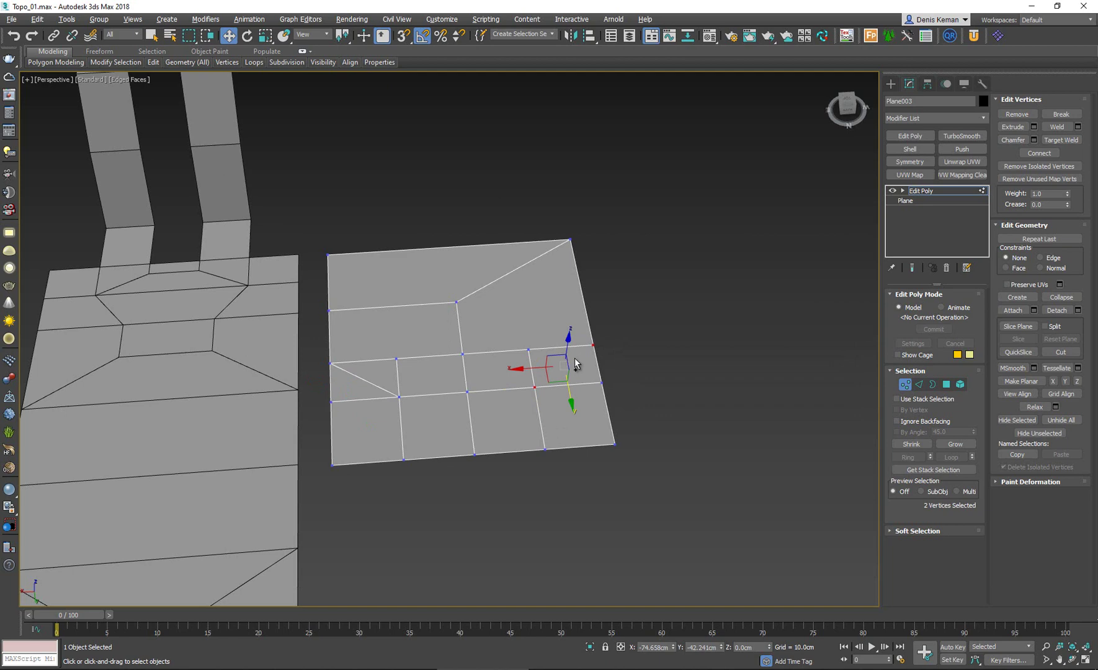
{"action": "key", "text": "ctrl+shift+e"}
- Select the four leftover edges and delete them so the quads turn the corner cleanly
{"action": "key", "text": "2"}
{"action": "left_click", "coordinate": [402, 394]}
{"action": "left_click", "coordinate": [398, 375], "text": "ctrl"}
{"action": "left_click", "coordinate": [531, 367], "text": "ctrl"}
{"action": "left_click", "coordinate": [574, 385], "text": "ctrl"}
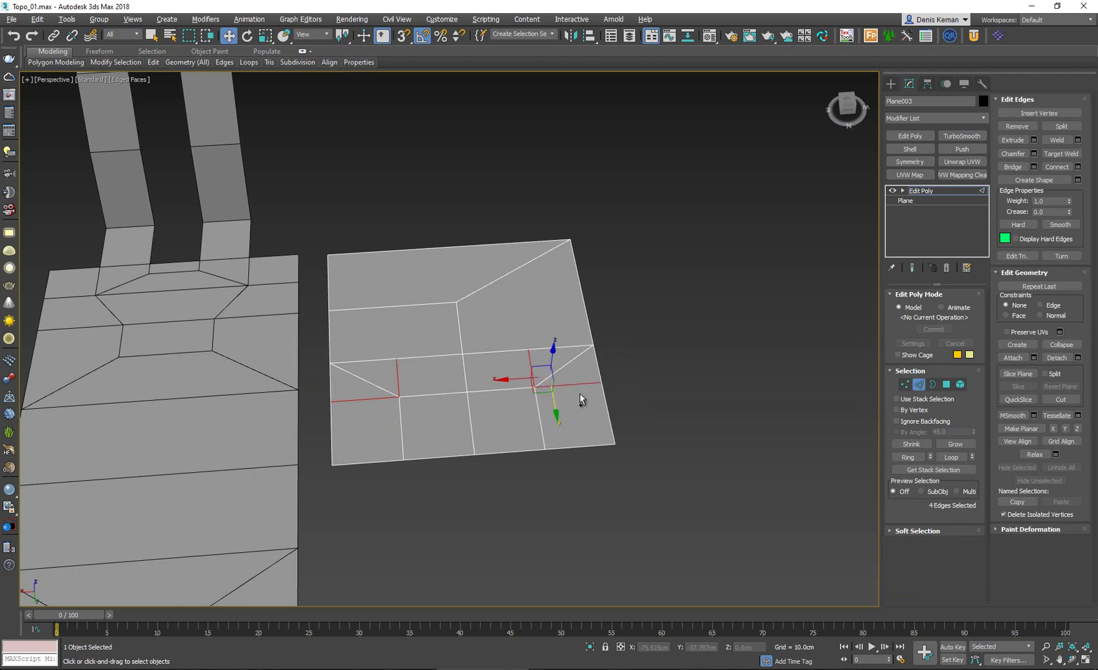
{"action": "key", "text": "BackSpace"}
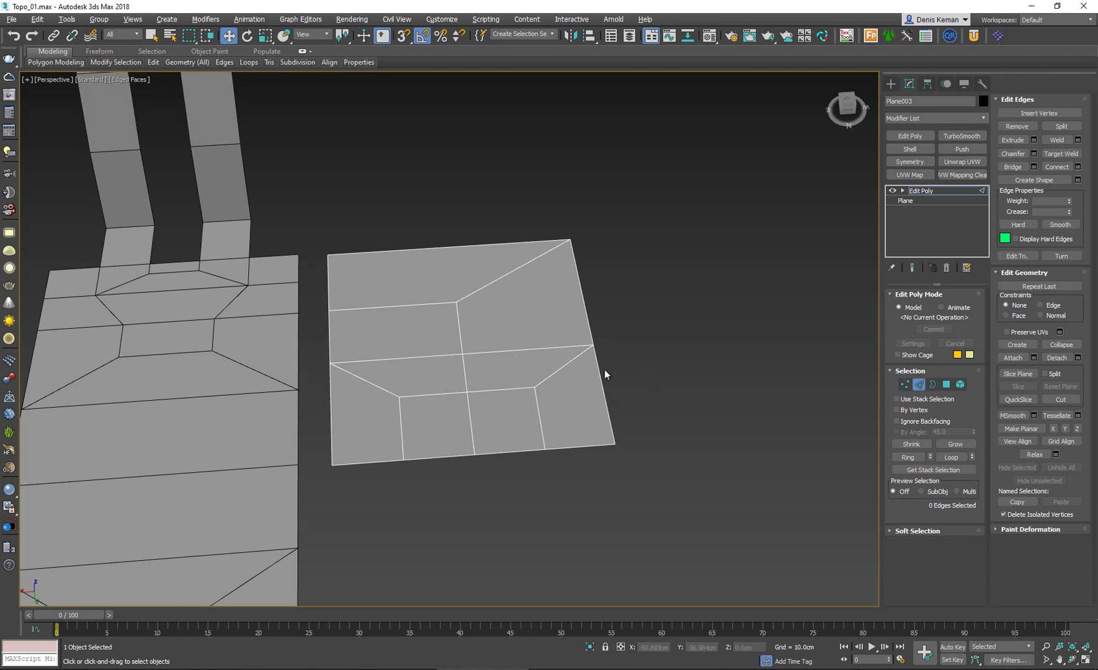
{"action": "middle_click_drag", "start_coordinate": [432, 394], "coordinate": [490, 358], "text": "alt"}
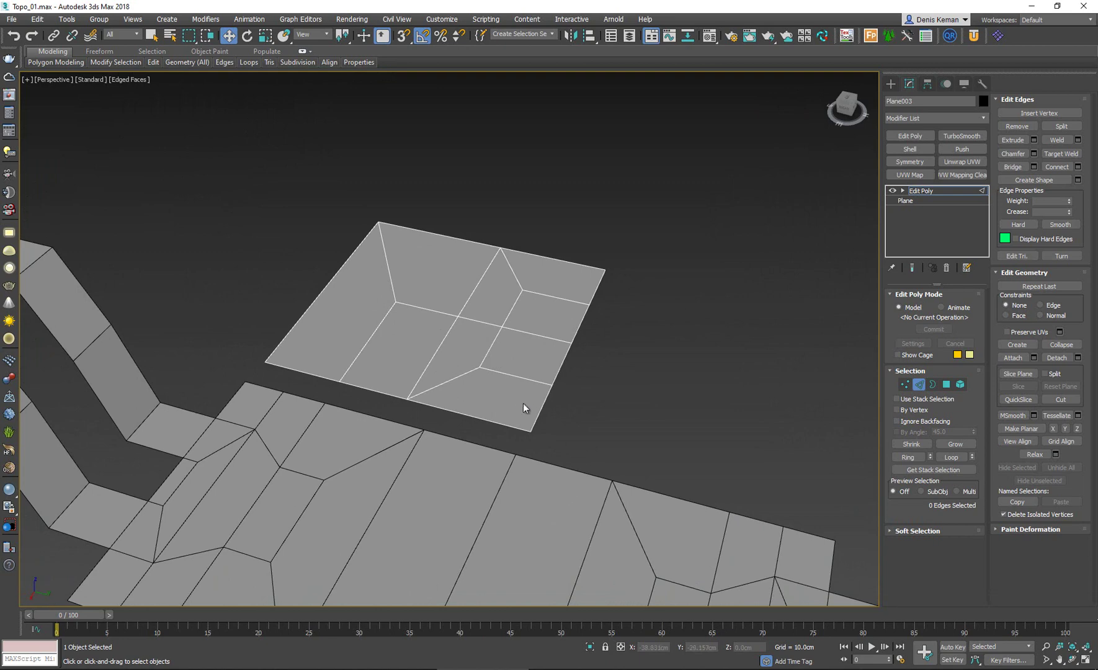
- Select two right border edges and Shift-drag them out into new polygon strips
{"action": "key", "text": "2"}
{"action": "key", "text": "2"}
{"action": "left_click", "coordinate": [539, 415]}
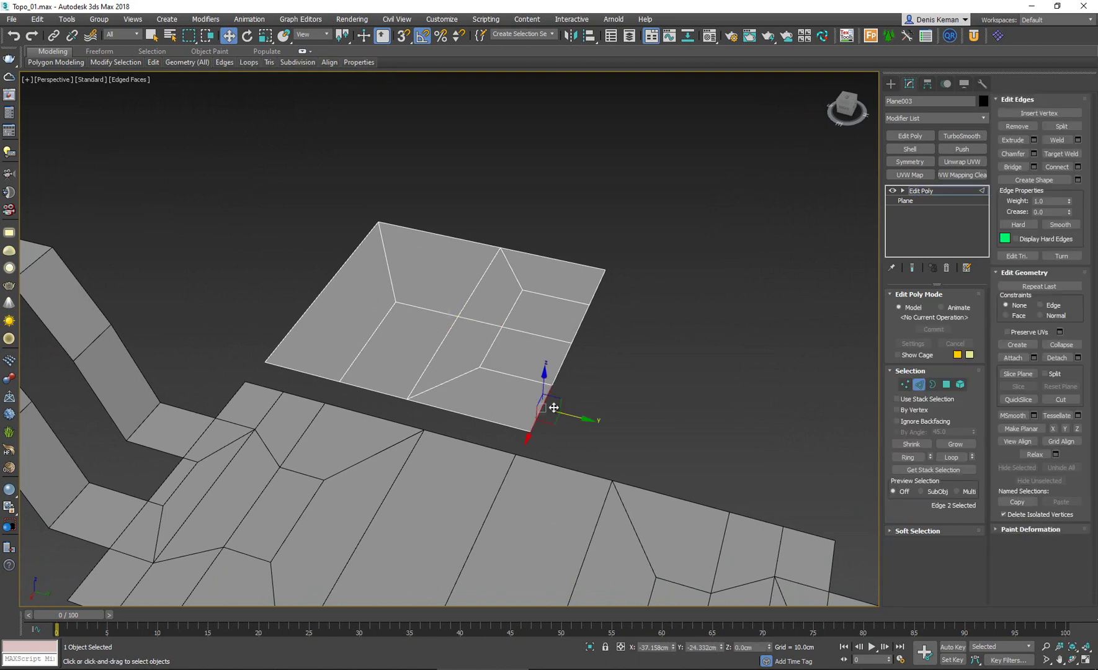
{"action": "left_click", "coordinate": [593, 309], "text": "ctrl"}
{"action": "middle_click_drag", "start_coordinate": [596, 314], "coordinate": [623, 356], "text": "alt"}
{"action": "left_click_drag", "start_coordinate": [593, 368], "coordinate": [802, 233], "text": "shift"}
{"action": "key", "text": "2"}
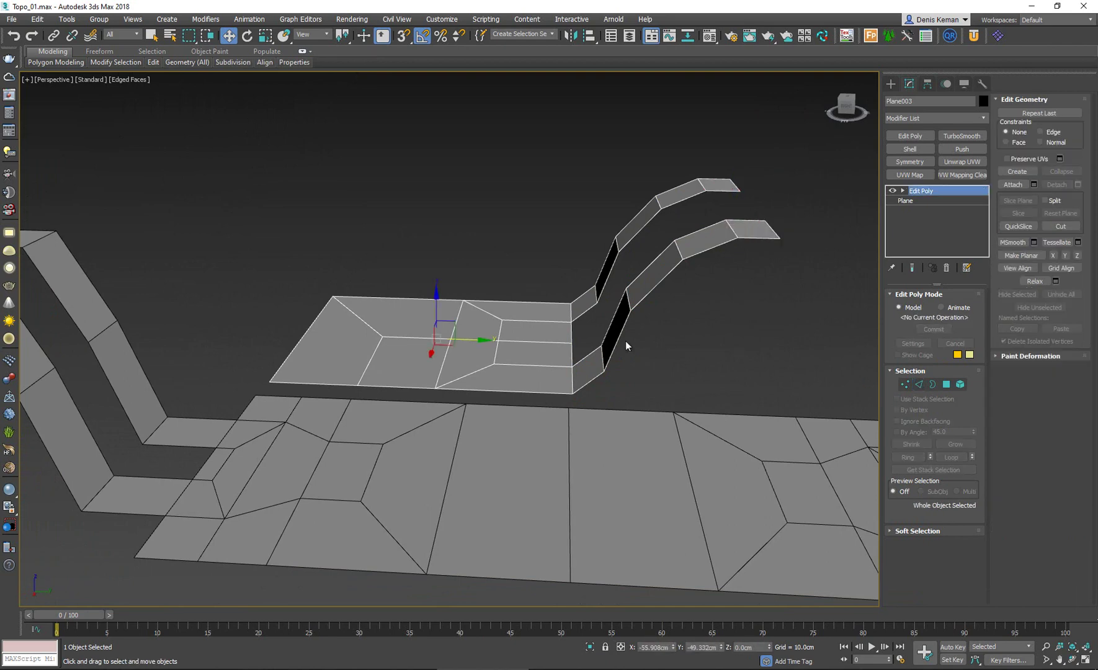
- Add a TurboSmooth modifier to the pronged plane with Iterations set to 2
{"action": "left_click", "coordinate": [962, 136]}
{"action": "middle_click_drag", "start_coordinate": [578, 246], "coordinate": [473, 322], "text": "alt"}
{"action": "left_click", "coordinate": [972, 311]}
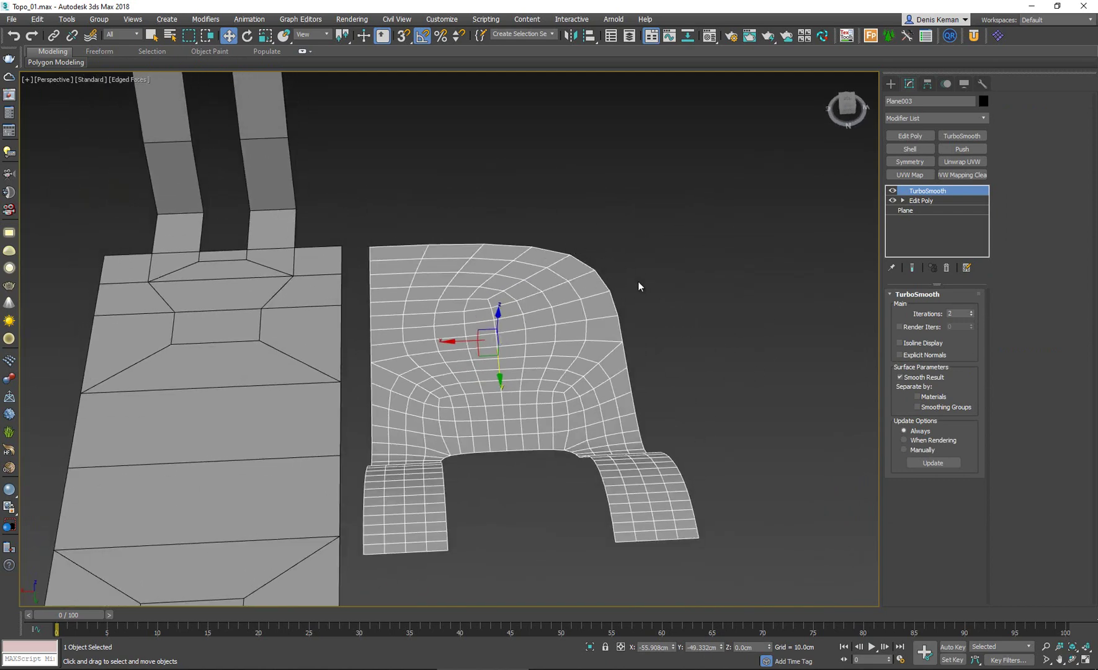
{"action": "middle_click_drag", "start_coordinate": [613, 287], "coordinate": [444, 462], "text": "alt"}
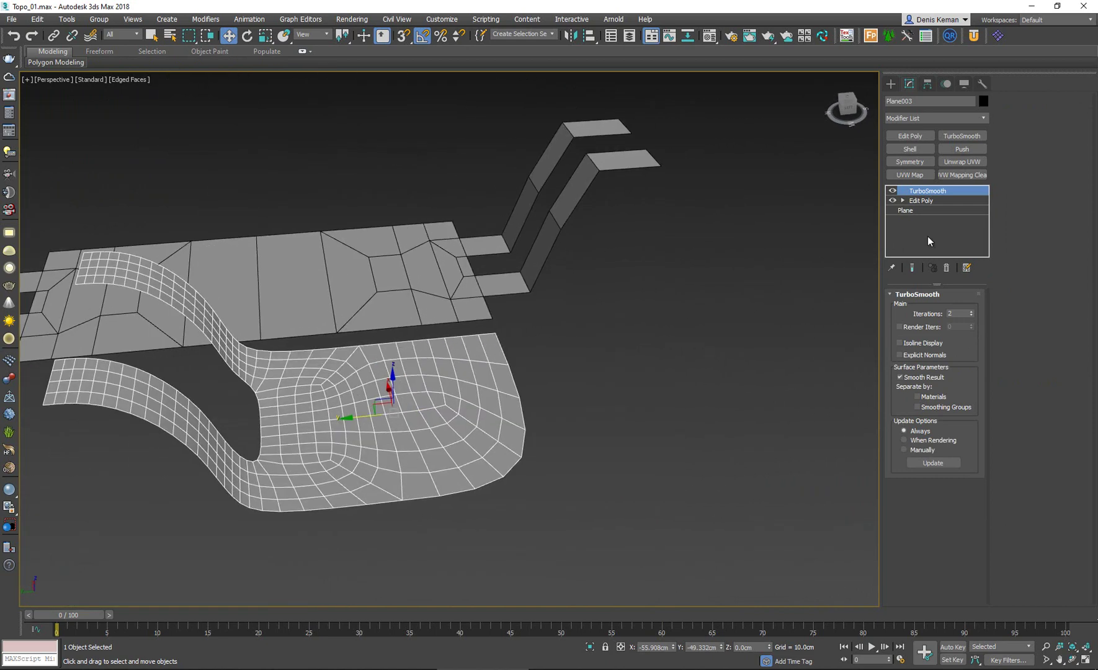
- Shift-extrude a new strip from the plane's right border edge and snap it toward Plane002
{"action": "left_click", "coordinate": [930, 200]}
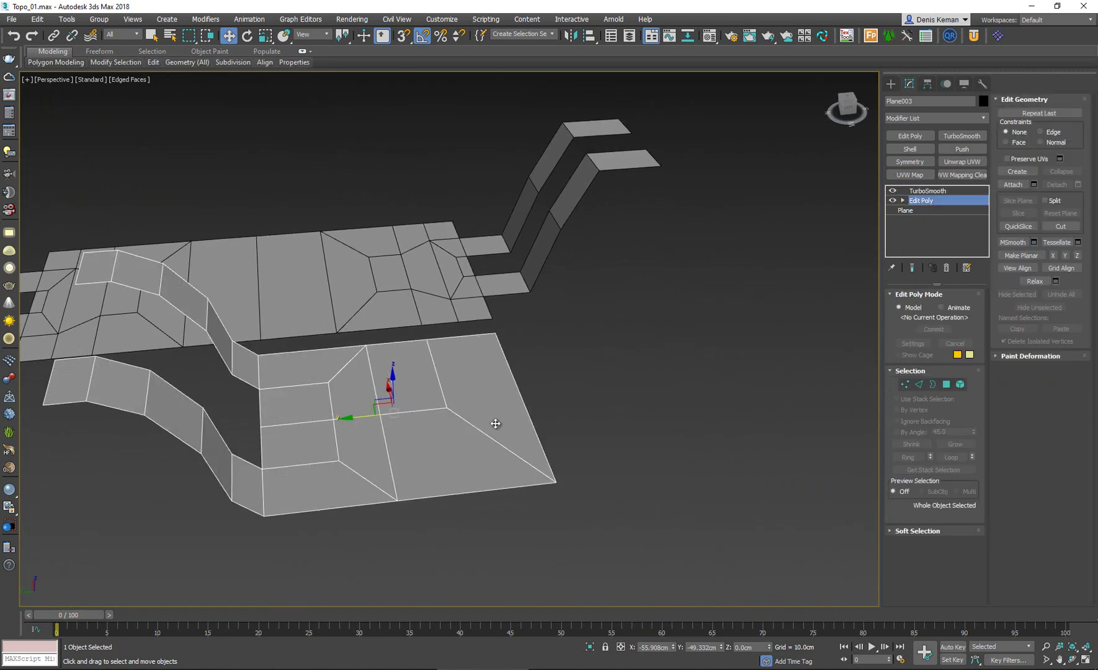
{"action": "middle_click_drag", "start_coordinate": [490, 384], "coordinate": [484, 396], "text": "alt"}
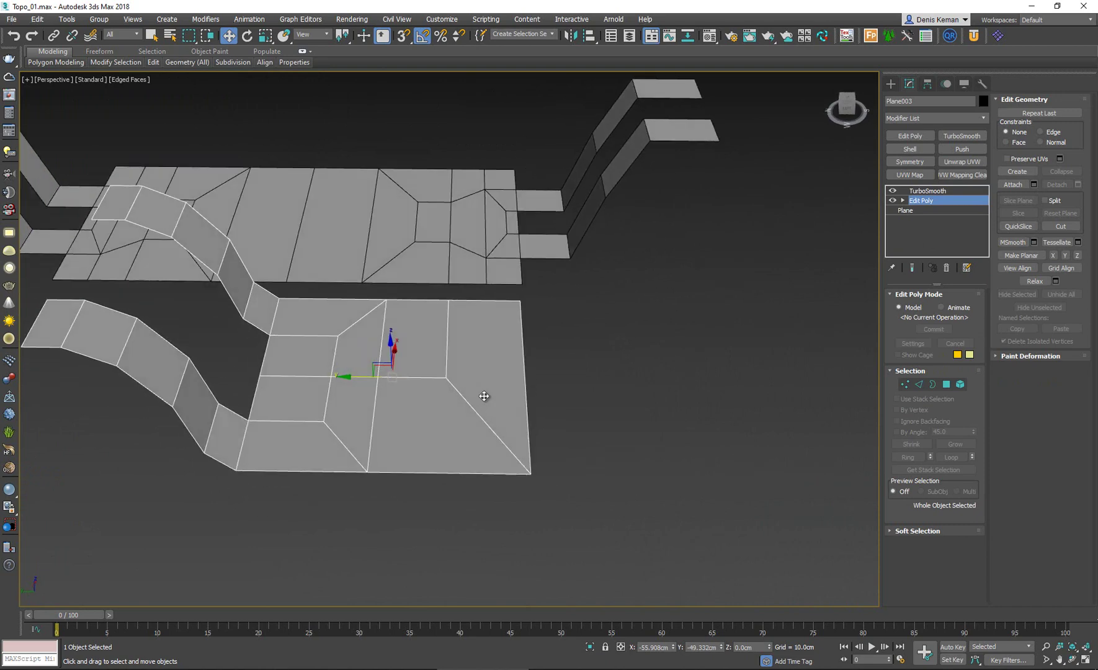
{"action": "key", "text": "2"}
{"action": "left_click", "coordinate": [526, 392]}
{"action": "left_click_drag", "start_coordinate": [502, 381], "coordinate": [544, 383], "text": "shift"}
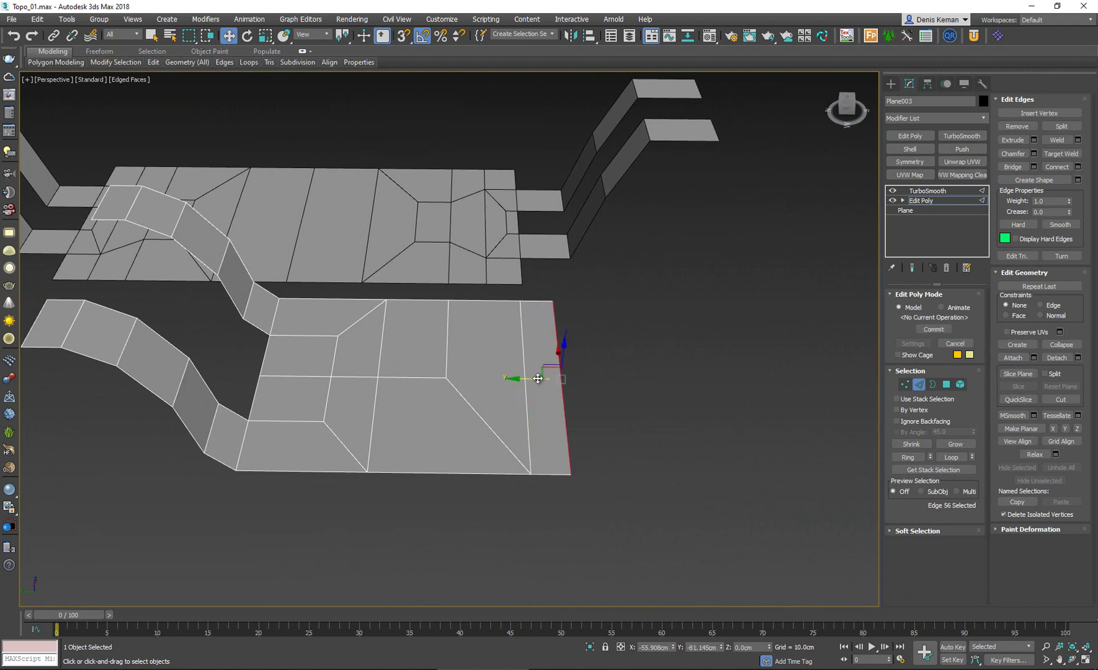
{"action": "left_click", "coordinate": [527, 420]}
{"action": "left_click_drag", "start_coordinate": [495, 381], "coordinate": [521, 283]}
{"action": "left_click", "coordinate": [560, 404]}
{"action": "key", "text": "s"}
- Turn snapping off and compare the smoothed plane against its flat base mesh
{"action": "left_click", "coordinate": [919, 384]}
{"action": "key", "text": "s"}
{"action": "left_click", "coordinate": [930, 193]}
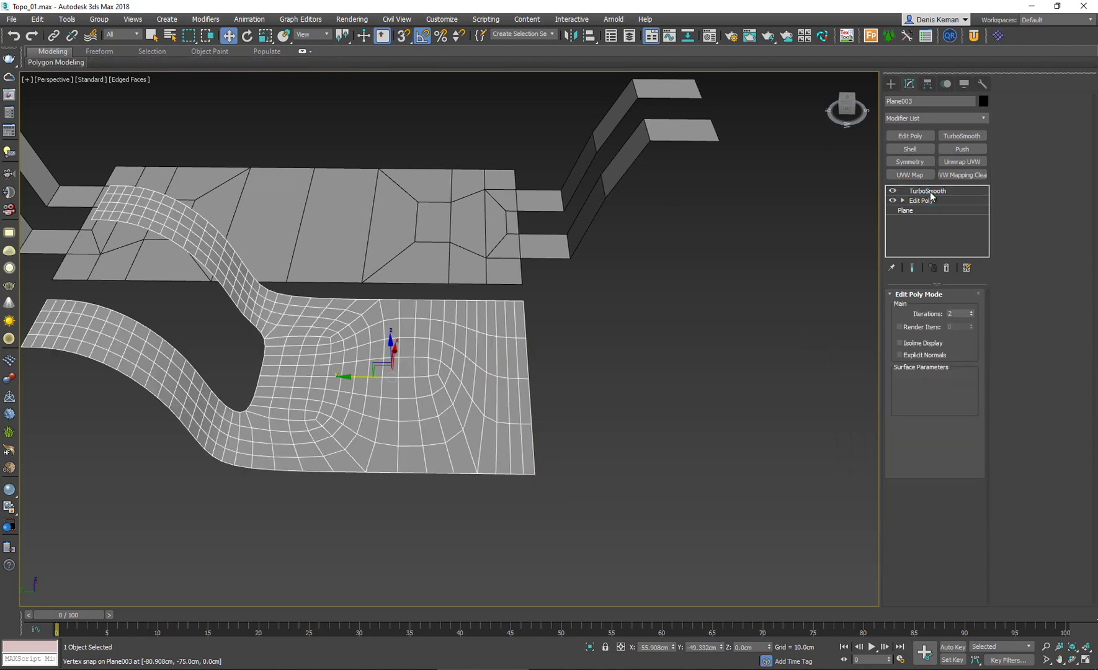
{"action": "left_click", "coordinate": [648, 352]}
{"action": "middle_click_drag", "start_coordinate": [381, 327], "coordinate": [591, 370]}
{"action": "middle_click_drag", "start_coordinate": [631, 292], "coordinate": [534, 347]}
{"action": "scroll", "coordinate": [576, 366], "scroll_direction": "down", "scroll_amount": 4}
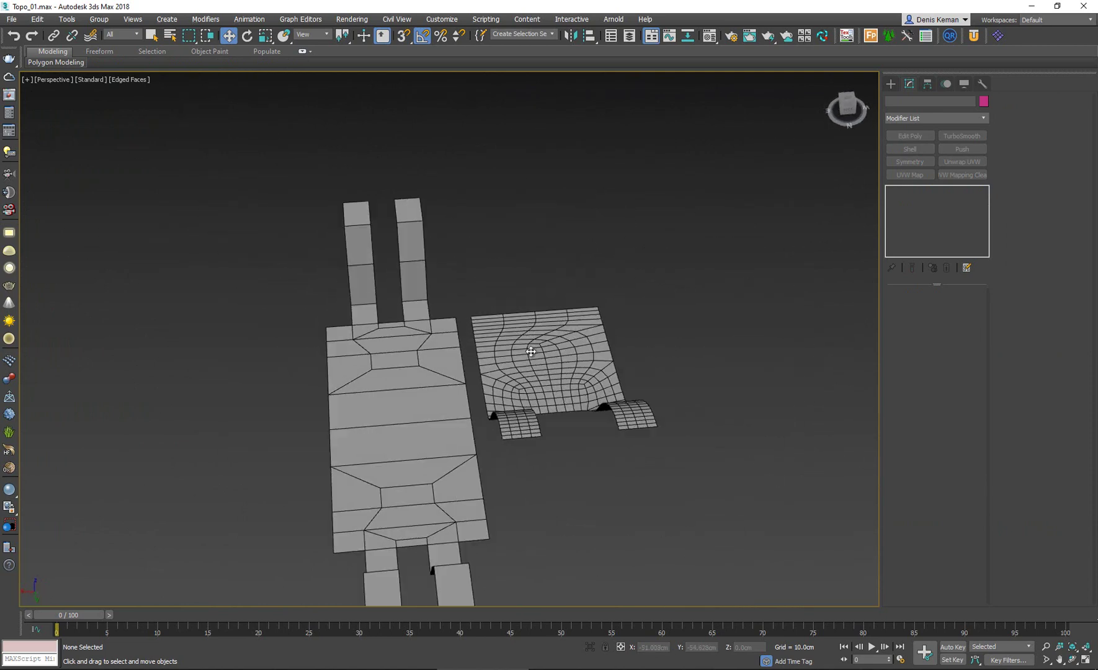
{"action": "left_click", "coordinate": [534, 347]}
{"action": "left_click", "coordinate": [930, 211]}
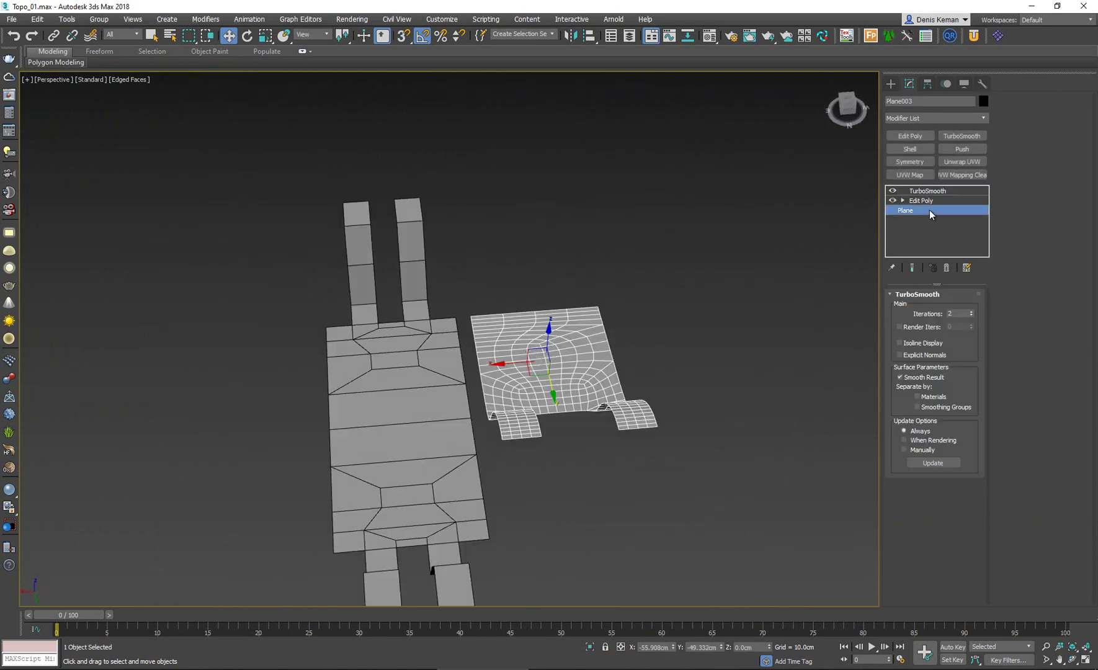
{"action": "left_click", "coordinate": [921, 200]}
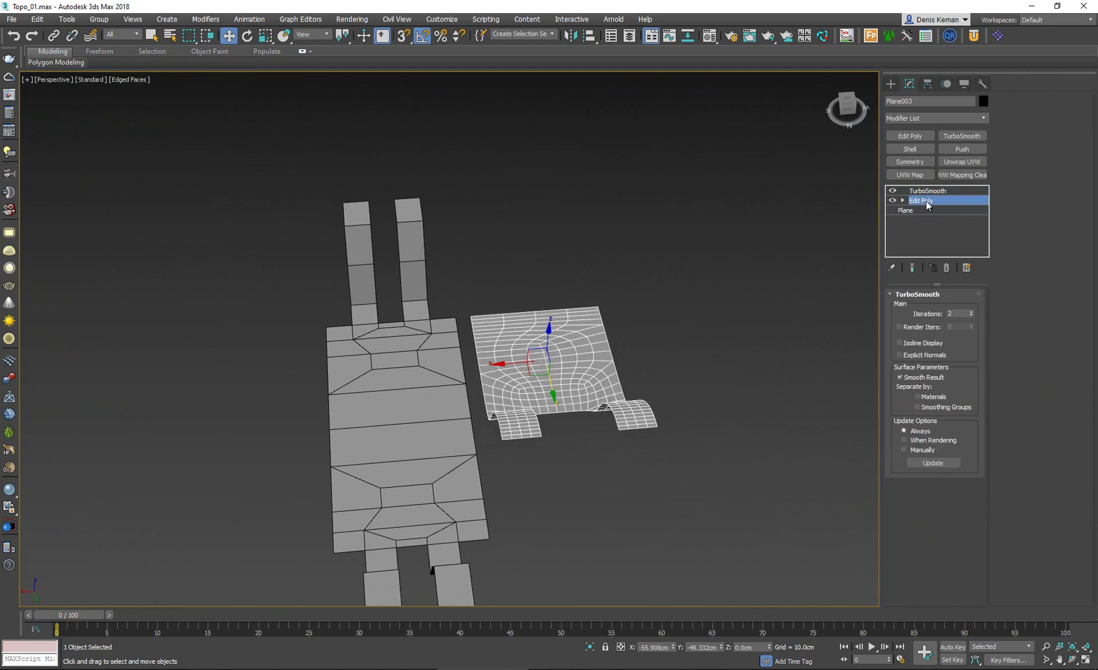
{"action": "middle_click_drag", "start_coordinate": [518, 319], "coordinate": [527, 341], "text": "alt"}
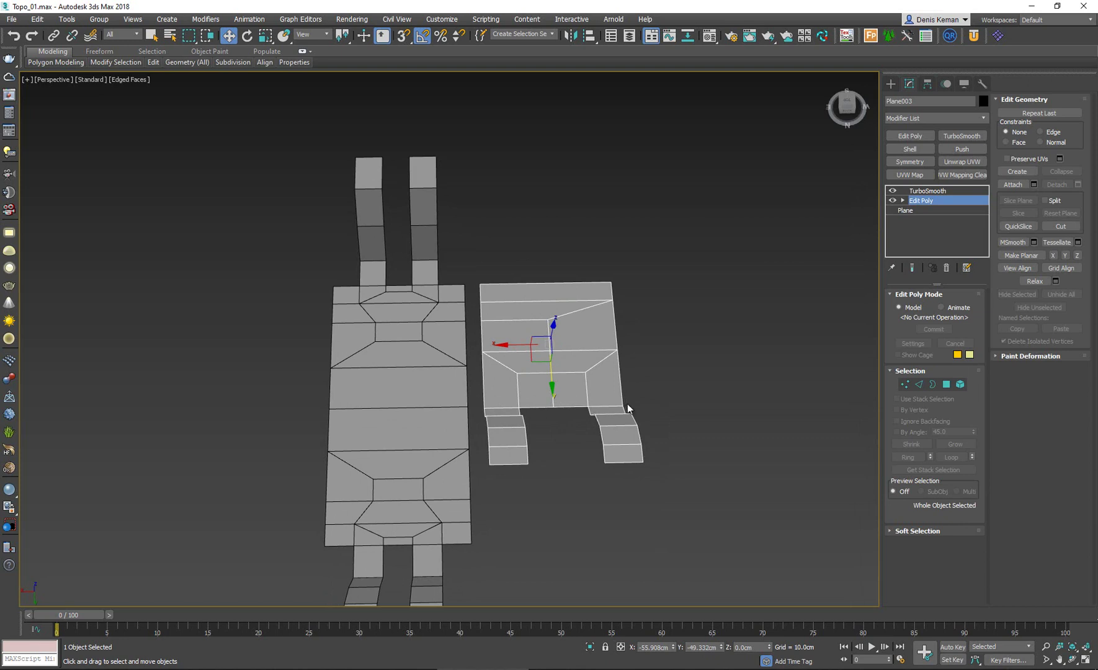
{"action": "key", "text": "Up"}
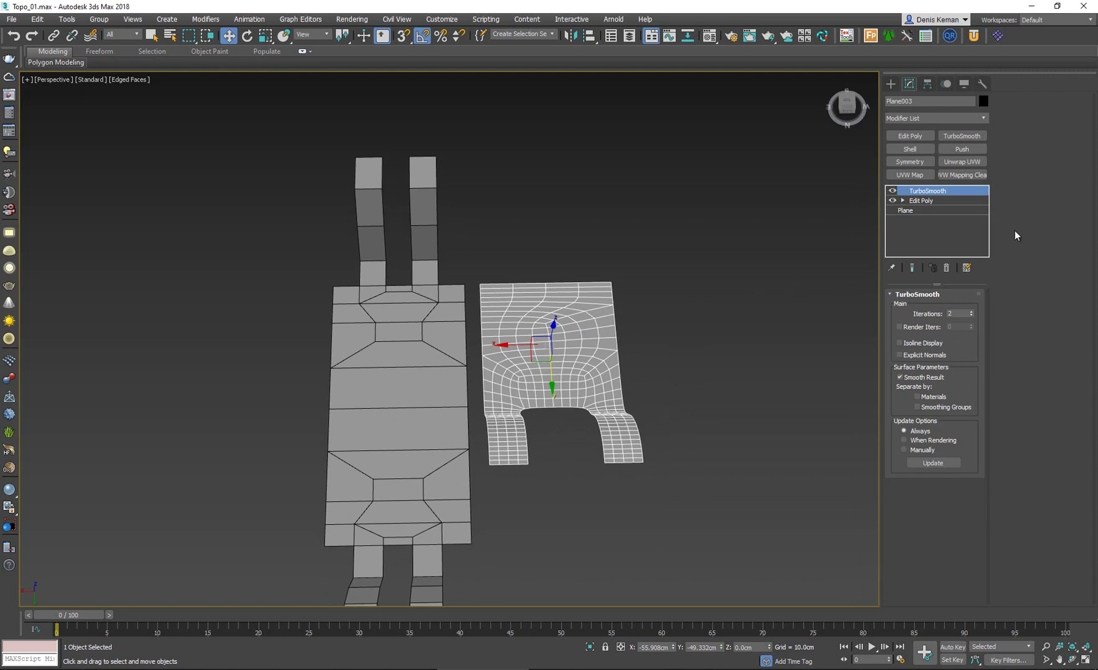
- Switch TurboSmooth off and move both meshes to the left
{"action": "left_click", "coordinate": [893, 191]}
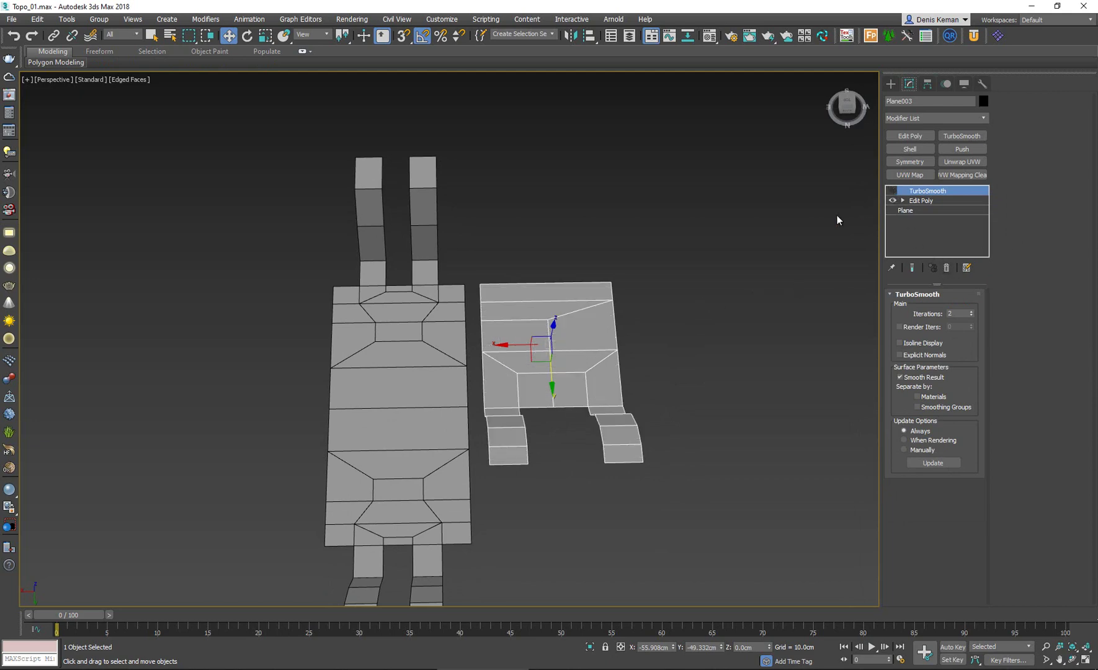
{"action": "left_click", "coordinate": [701, 245]}
{"action": "middle_click_drag", "start_coordinate": [701, 245], "coordinate": [624, 281], "text": "alt"}
{"action": "left_click_drag", "start_coordinate": [248, 440], "coordinate": [248, 440]}
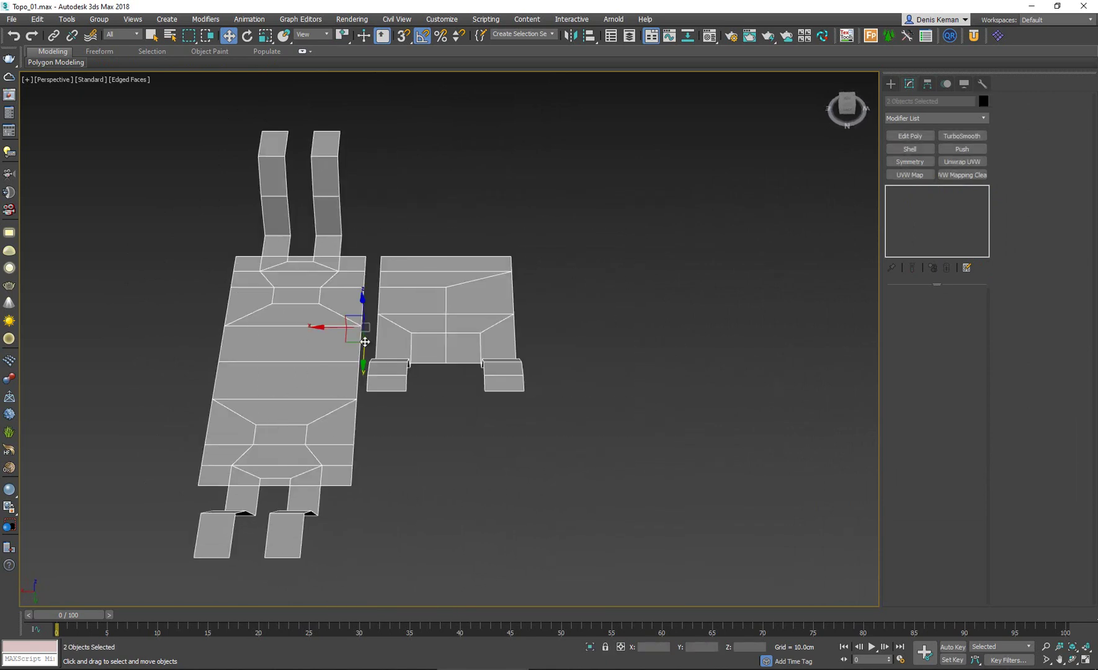
{"action": "left_click_drag", "start_coordinate": [334, 328], "coordinate": [1, 328]}
{"action": "middle_click_drag", "start_coordinate": [447, 307], "coordinate": [652, 340]}
{"action": "left_click", "coordinate": [732, 230]}
- Draw a Standard Primitives box in the empty area beside the meshes
{"action": "left_click", "coordinate": [891, 84]}
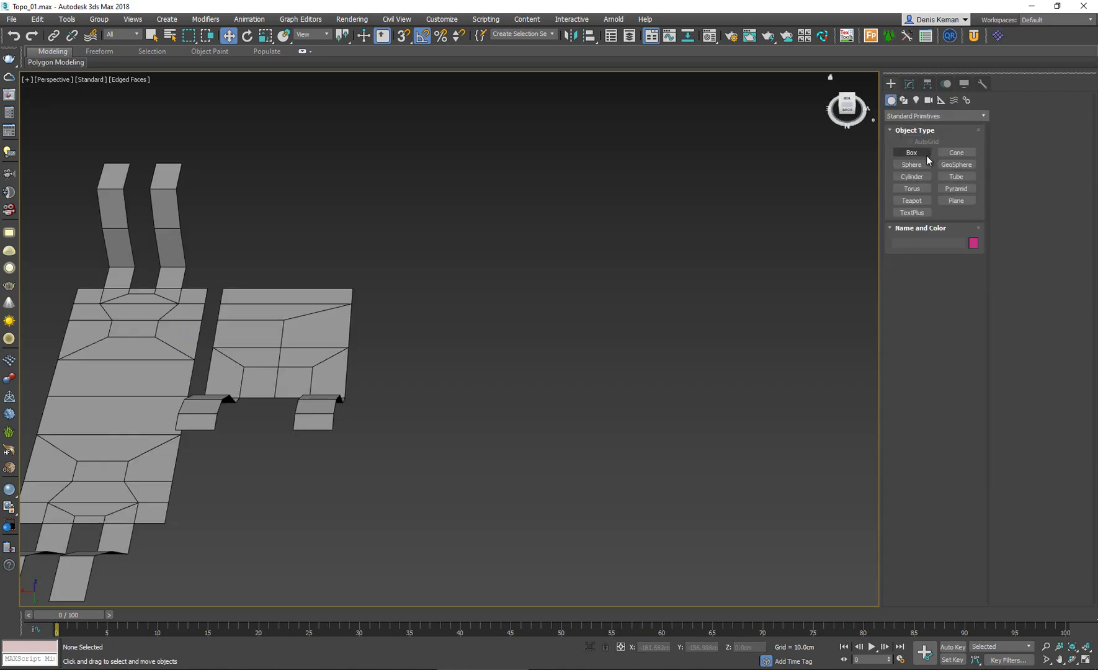
{"action": "left_click", "coordinate": [922, 155]}
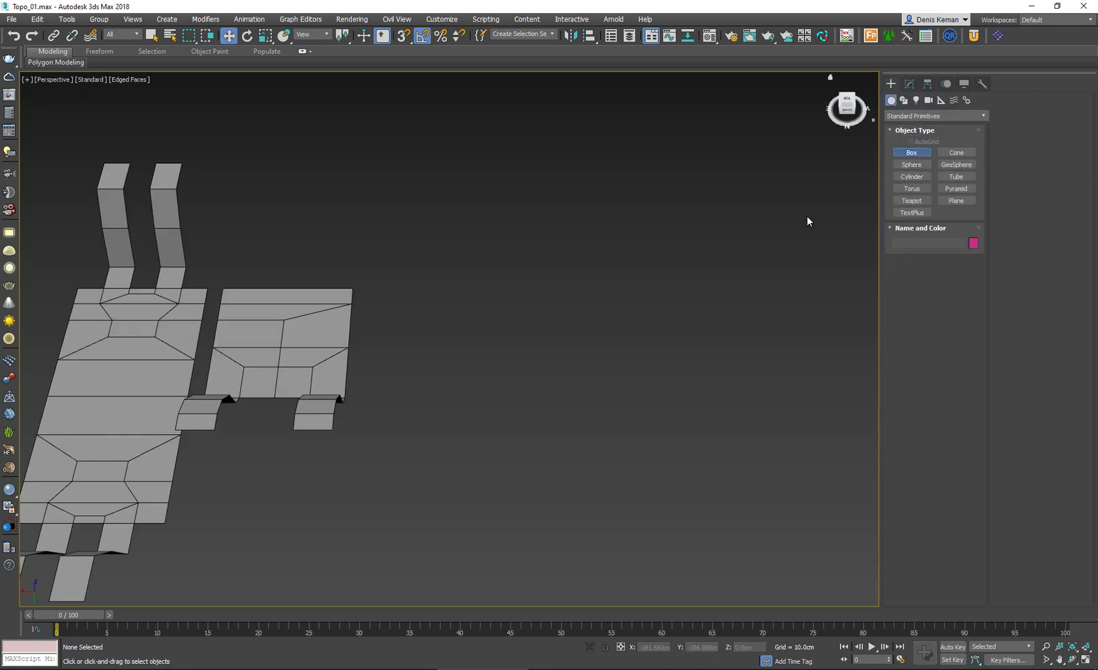
{"action": "left_click_drag", "start_coordinate": [601, 300], "coordinate": [492, 395]}
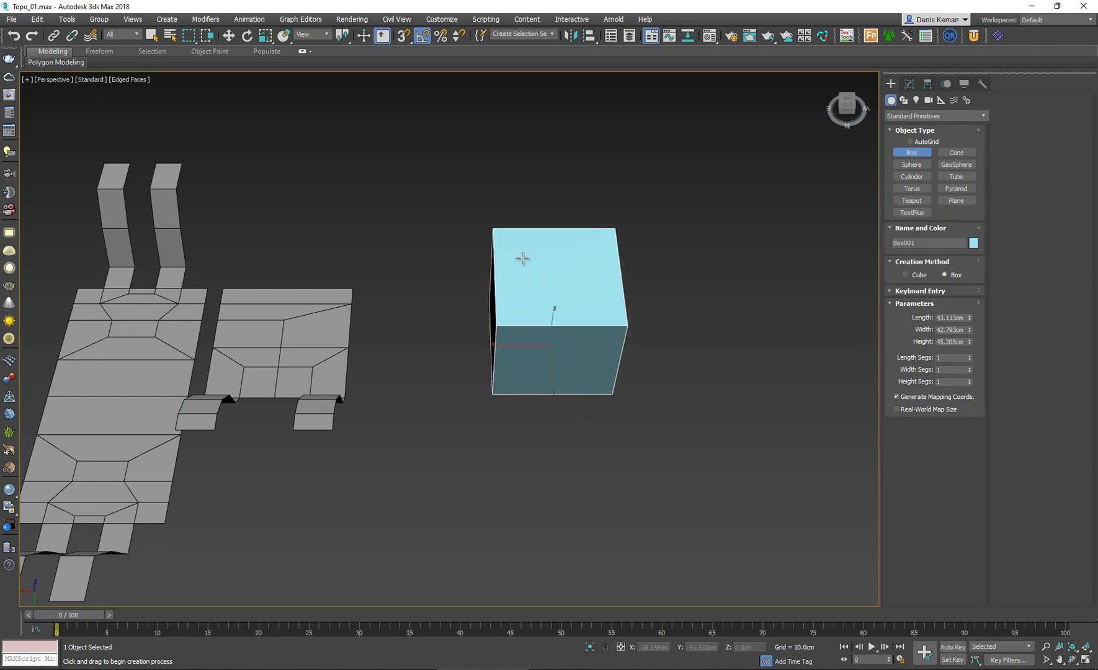
{"action": "left_click", "coordinate": [539, 160]}
{"action": "key", "text": "z"}
{"action": "middle_click_drag", "start_coordinate": [543, 348], "coordinate": [588, 367], "text": "alt"}
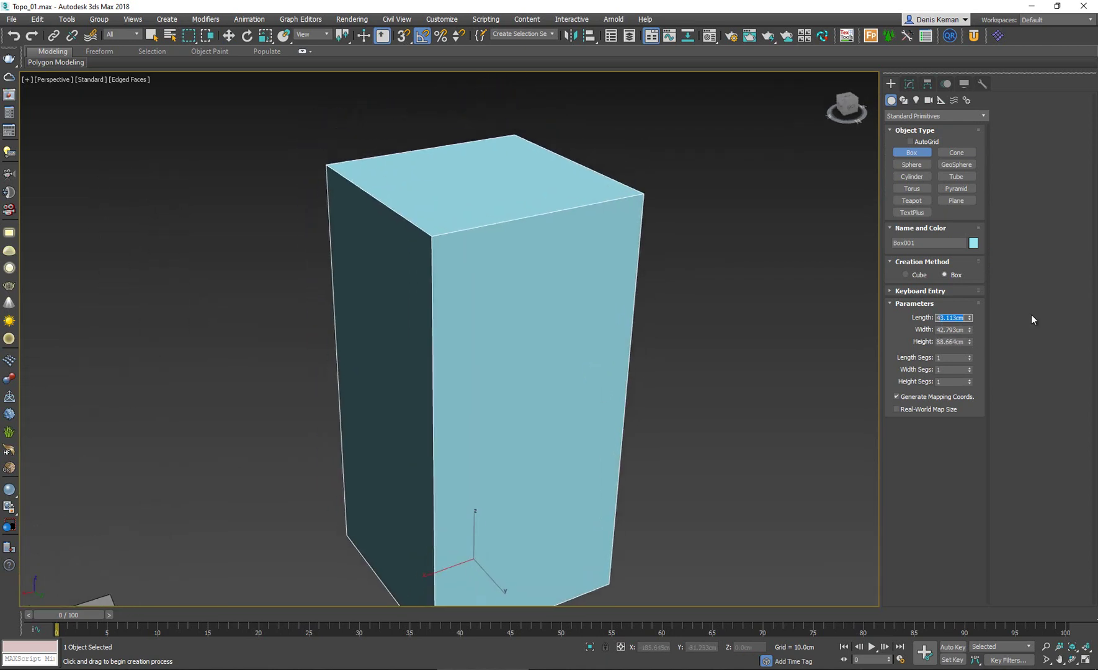
- Set the box's Length, Width and Height to 50 cm and add an Edit Poly modifier
{"action": "key", "text": "BackSpace"}
{"action": "type", "text": "50"}
{"action": "key", "text": "Tab"}
{"action": "type", "text": "50"}
{"action": "key", "text": "Tab"}
{"action": "type", "text": "50"}
{"action": "key", "text": "Return"}
{"action": "key", "text": "w"}
{"action": "middle_click_drag", "start_coordinate": [505, 353], "coordinate": [470, 237]}
{"action": "left_click", "coordinate": [910, 83]}
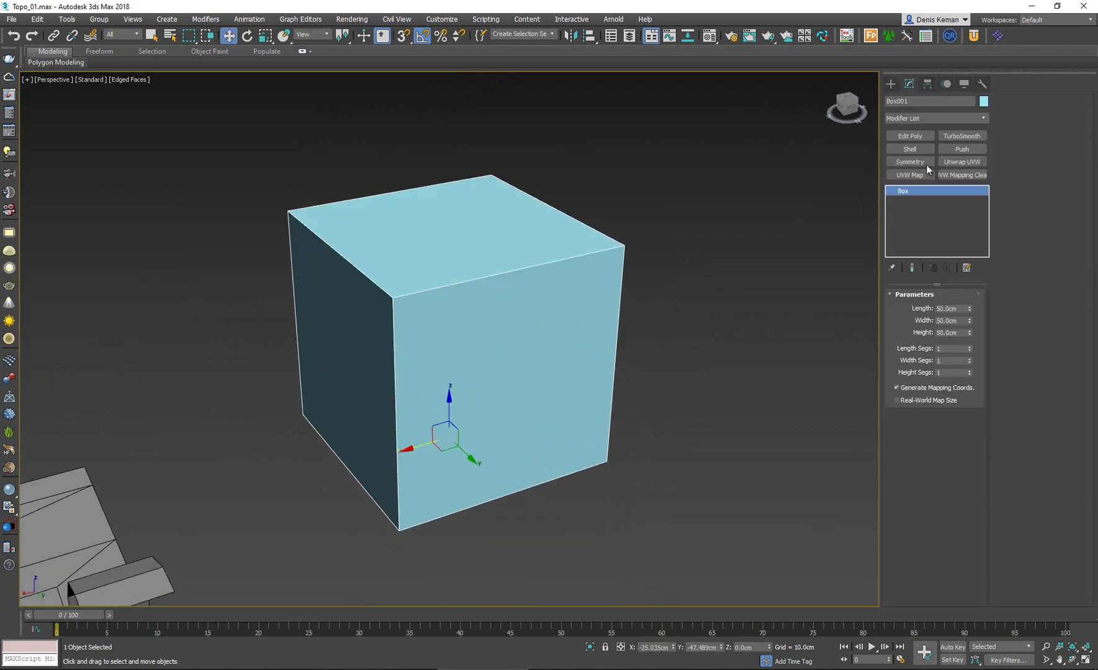
{"action": "left_click", "coordinate": [919, 137]}
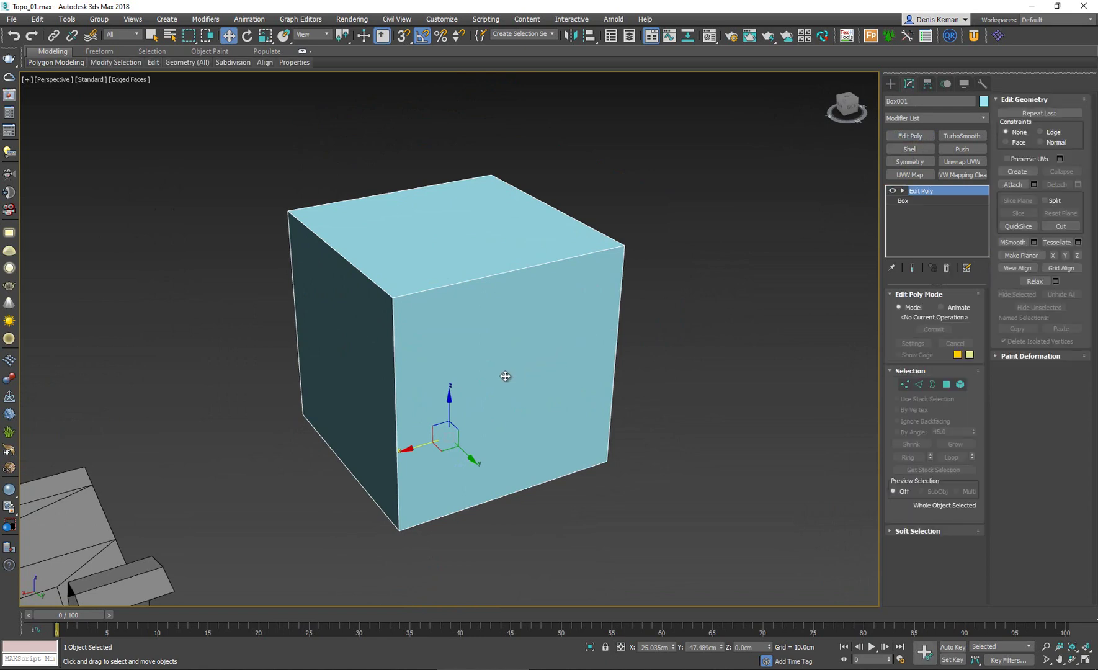
- Select the ring of edges running around the cube
{"action": "middle_click_drag", "start_coordinate": [501, 376], "coordinate": [476, 260]}
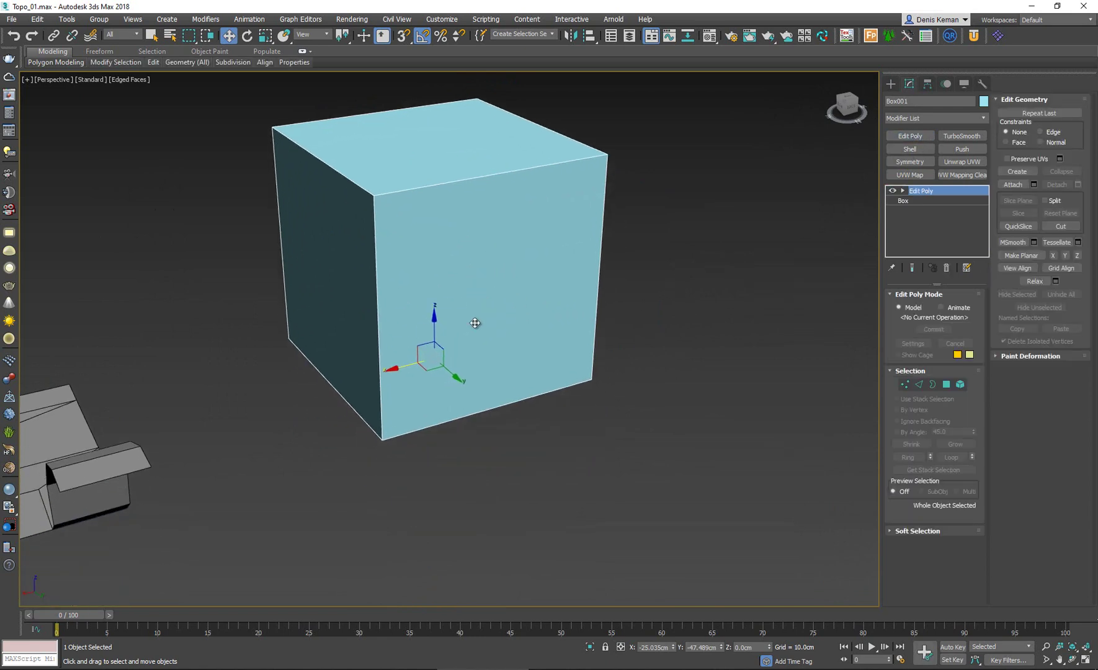
{"action": "middle_click_drag", "start_coordinate": [506, 323], "coordinate": [526, 324], "text": "alt"}
{"action": "key", "text": "2"}
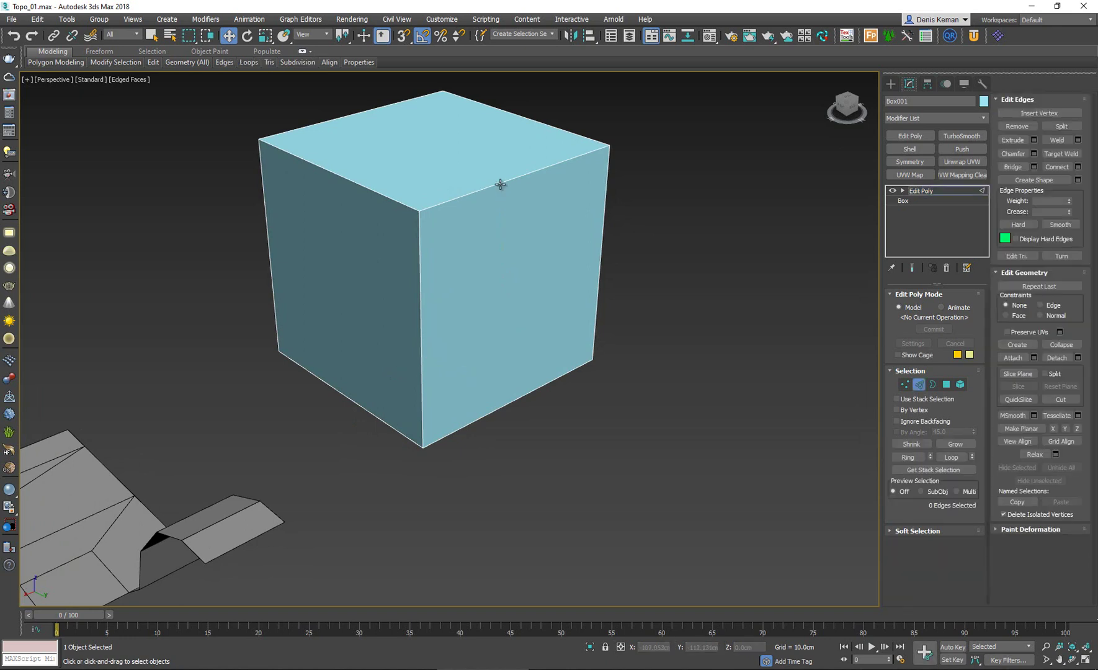
{"action": "key", "text": "4"}
{"action": "left_click", "coordinate": [520, 286]}
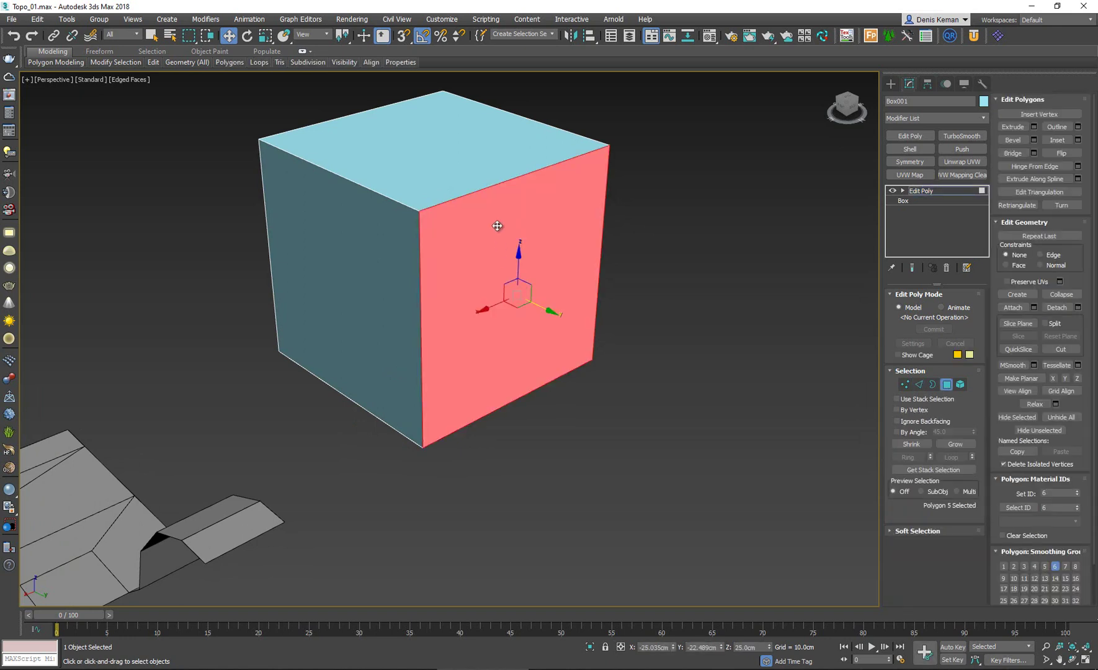
{"action": "key", "text": "2"}
{"action": "left_click", "coordinate": [482, 190]}
{"action": "key", "text": "alt+r"}
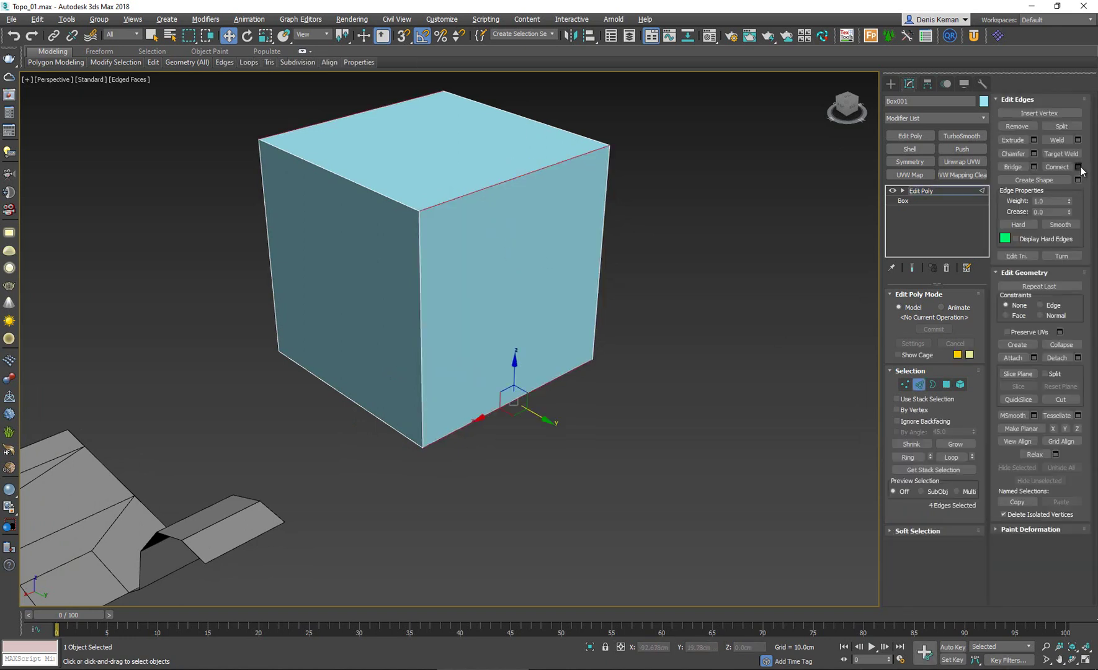
- Connect the edge ring with 2 new edge loops
{"action": "left_click", "coordinate": [1079, 168]}
{"action": "left_click", "coordinate": [458, 343]}
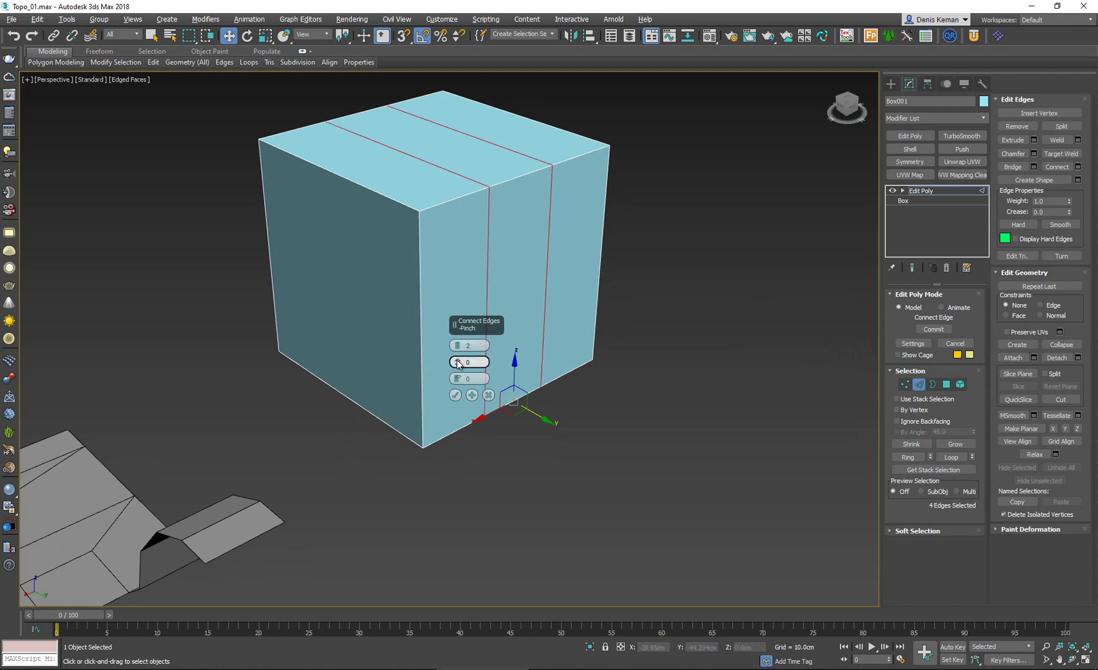
{"action": "left_click", "coordinate": [455, 395]}
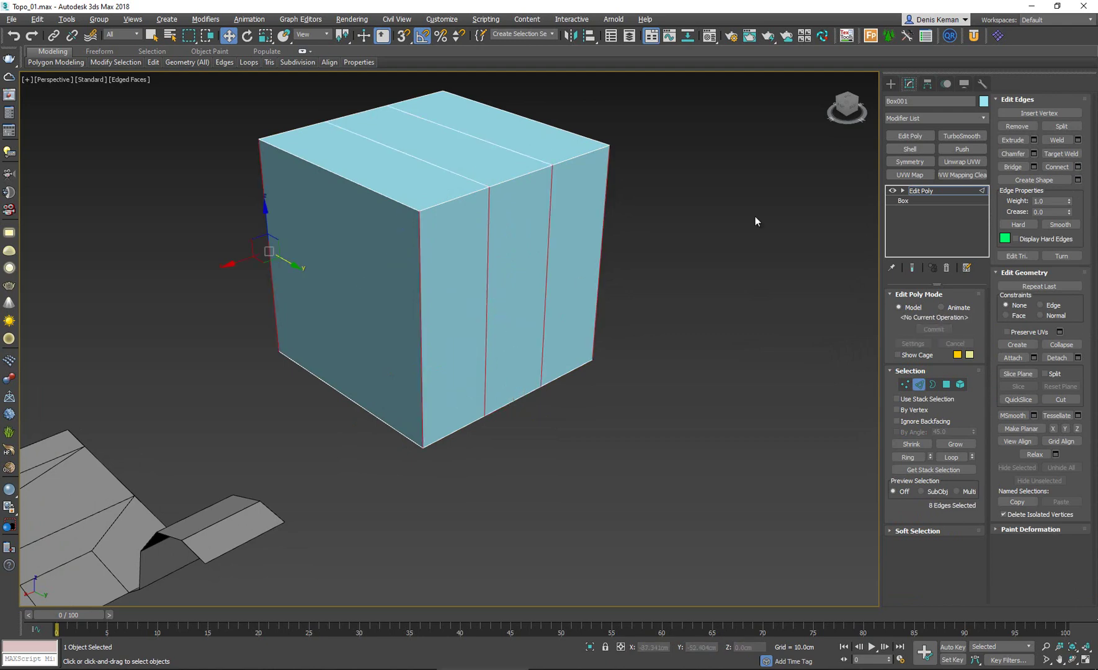
{"action": "left_click", "coordinate": [1078, 166]}
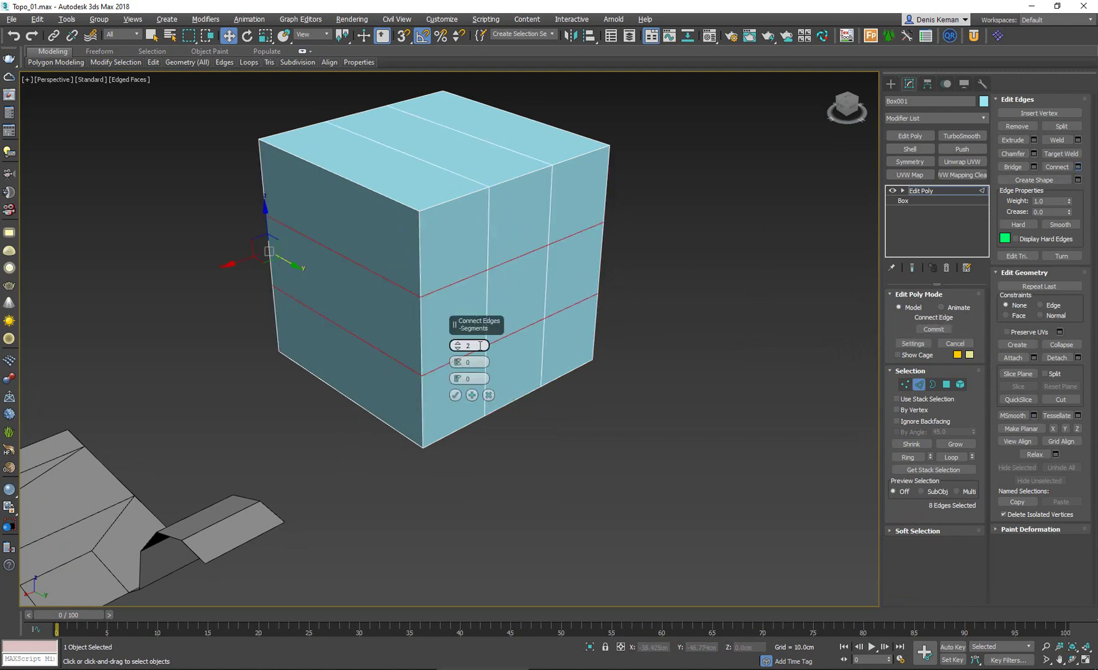
{"action": "left_click", "coordinate": [455, 395]}
- Select the centre square of the front face in Polygon mode
{"action": "key", "text": "1"}
{"action": "key", "text": "4"}
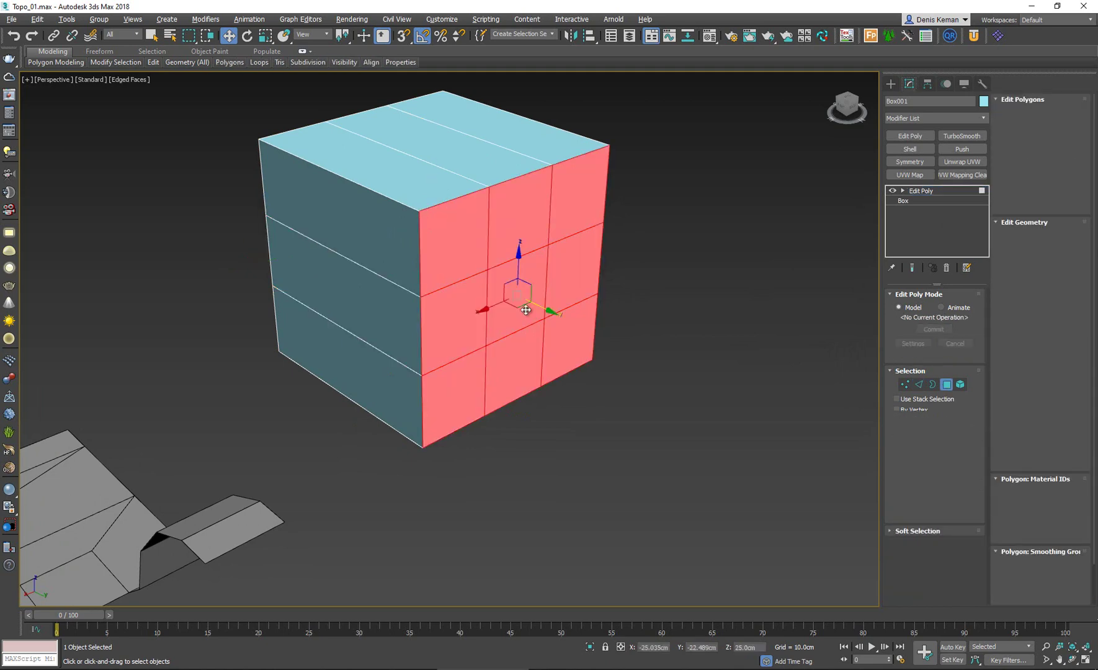
{"action": "left_click", "coordinate": [522, 297]}
- Extrude the centre front polygon out into a long arm
{"action": "left_click", "coordinate": [1013, 127]}
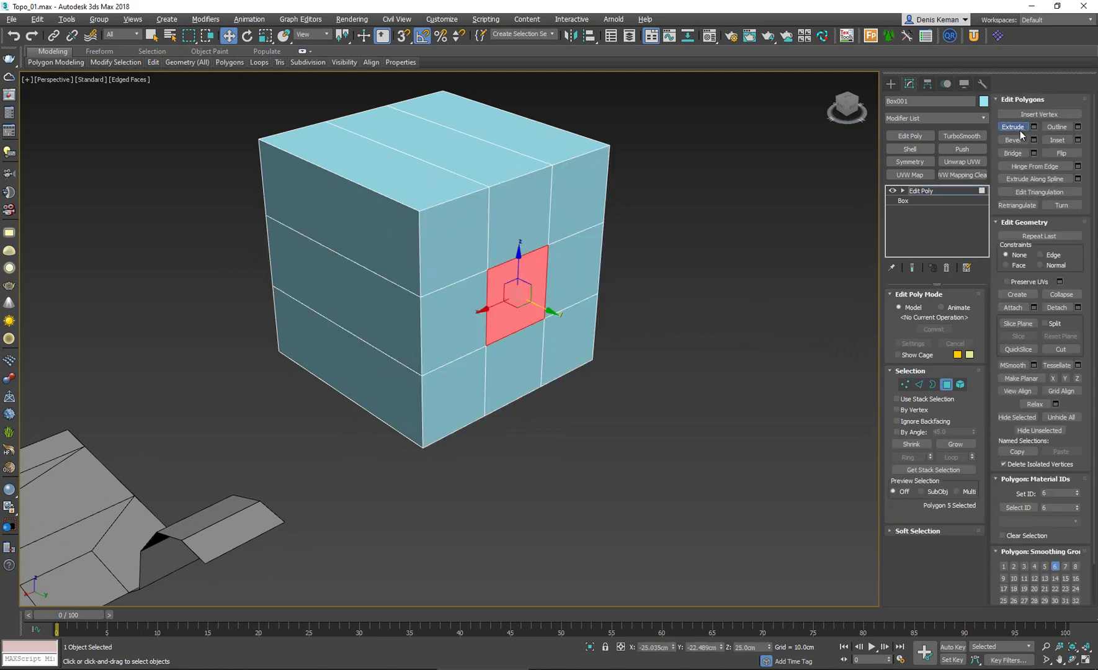
{"action": "left_click_drag", "start_coordinate": [532, 281], "coordinate": [434, 91]}
{"action": "middle_click_drag", "start_coordinate": [541, 271], "coordinate": [436, 274]}
{"action": "key", "text": "w"}
{"action": "mouse_move", "coordinate": [579, 374]}
{"action": "middle_mouse_down", "text": "alt"}
{"action": "mouse_move", "coordinate": [535, 372]}
{"action": "mouse_move", "coordinate": [583, 384]}
{"action": "middle_mouse_up", "text": "alt"}
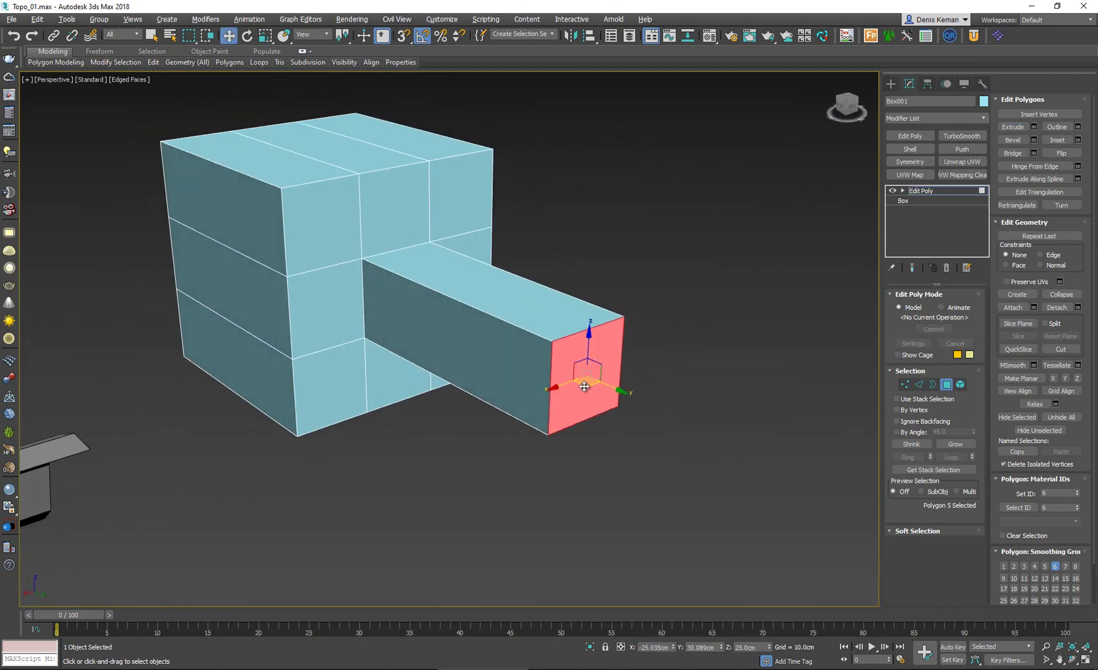
{"action": "scroll", "coordinate": [552, 375], "scroll_direction": "up", "scroll_amount": 3}
- Connect the arm's edge ring with 4 lengthwise loops, then select two end strips
{"action": "key", "text": "2"}
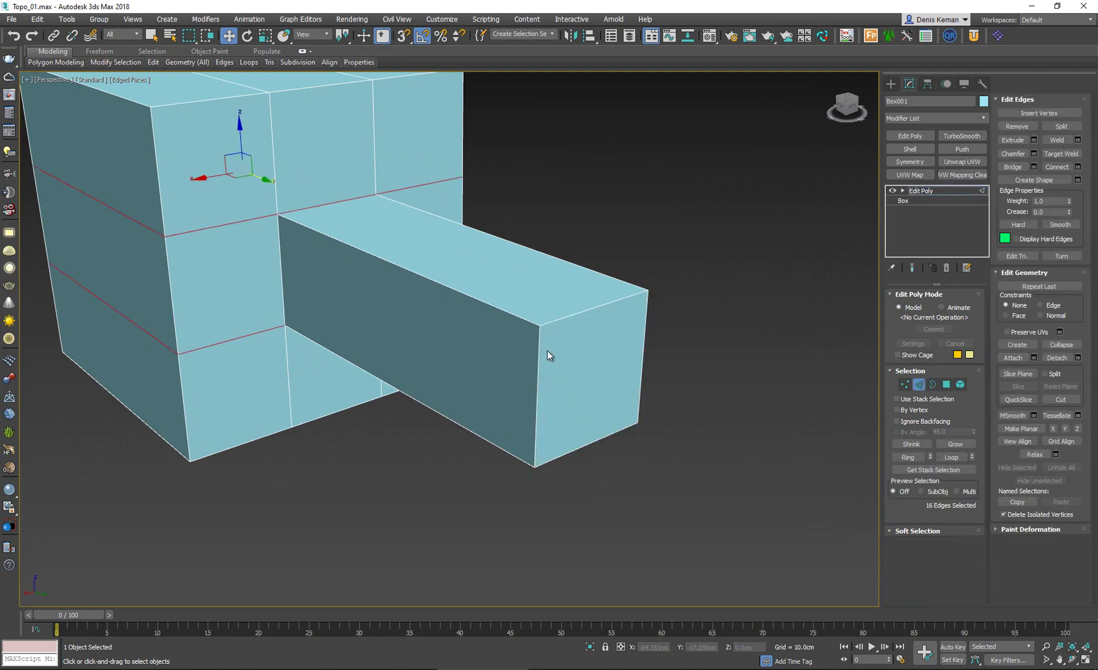
{"action": "double_click", "coordinate": [574, 317]}
{"action": "left_click", "coordinate": [1078, 166]}
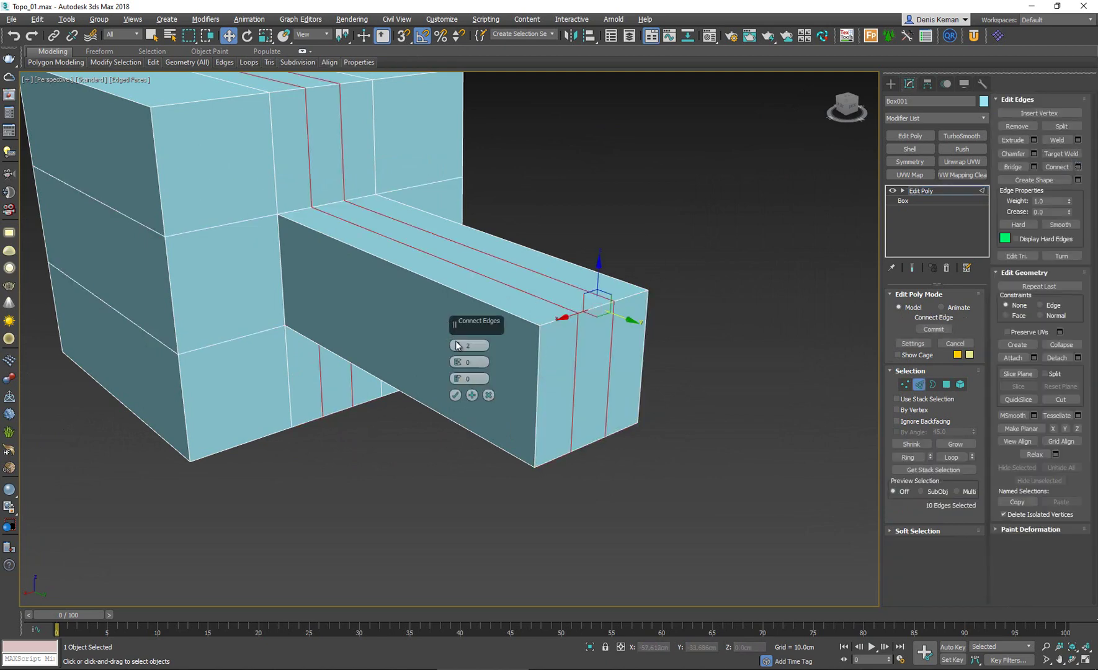
{"action": "left_click", "coordinate": [457, 343]}
{"action": "left_click", "coordinate": [458, 344]}
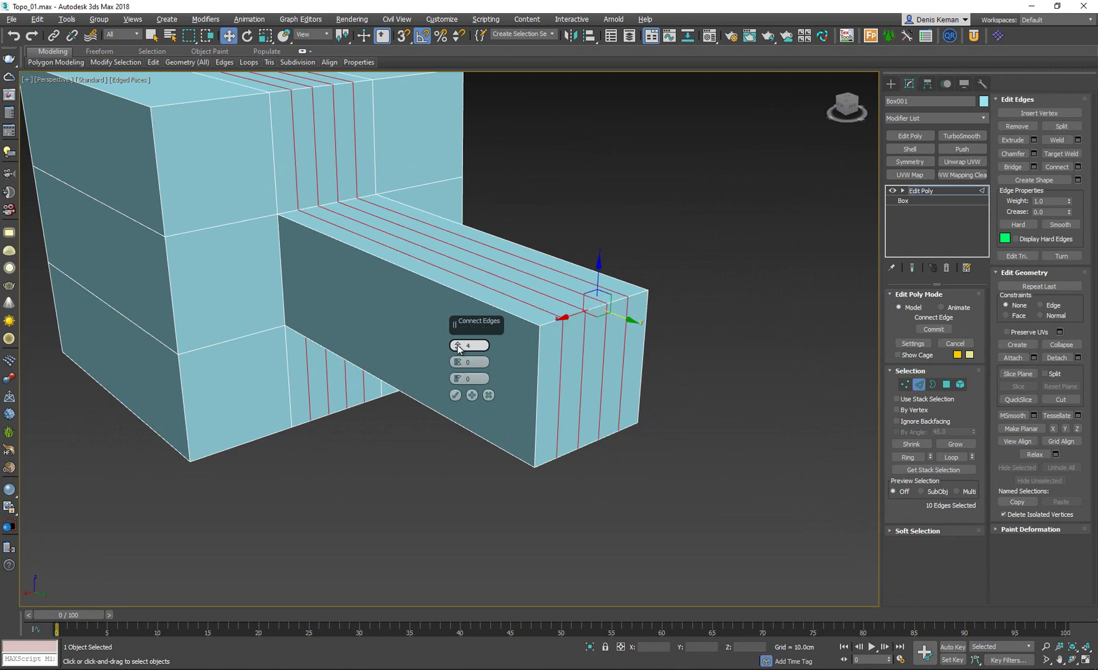
{"action": "left_click", "coordinate": [455, 394]}
{"action": "middle_click_drag", "start_coordinate": [456, 400], "coordinate": [509, 414], "text": "alt"}
{"action": "left_click", "coordinate": [514, 443], "text": "ctrl"}
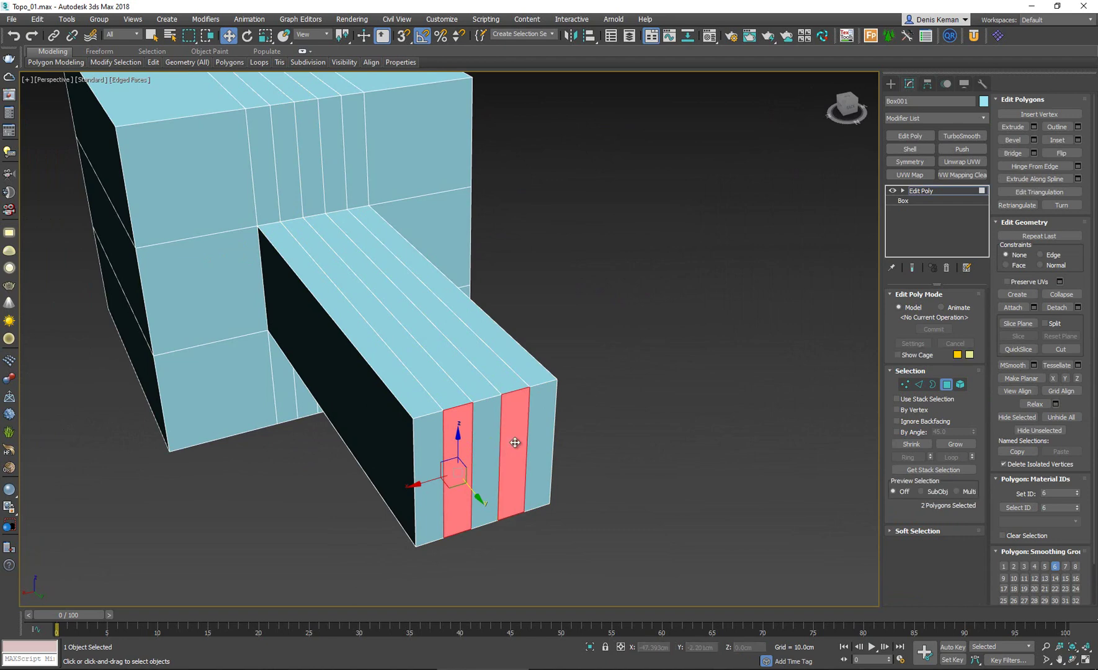
- Extrude the two selected end strips outward into a pair of short prongs
{"action": "left_click", "coordinate": [1013, 126]}
{"action": "left_click_drag", "start_coordinate": [525, 429], "coordinate": [508, 365]}
{"action": "middle_click_drag", "start_coordinate": [519, 428], "coordinate": [533, 446]}
{"action": "left_click", "coordinate": [490, 436]}
- Leave polygon editing, inspect the prongs, and reselect Box001 in Edge mode
{"action": "left_click", "coordinate": [946, 387]}
{"action": "left_click", "coordinate": [661, 349]}
{"action": "middle_click_drag", "start_coordinate": [463, 257], "coordinate": [594, 325]}
{"action": "scroll", "coordinate": [630, 352], "scroll_direction": "down", "scroll_amount": 4}
{"action": "scroll", "coordinate": [592, 360], "scroll_direction": "up", "scroll_amount": 5}
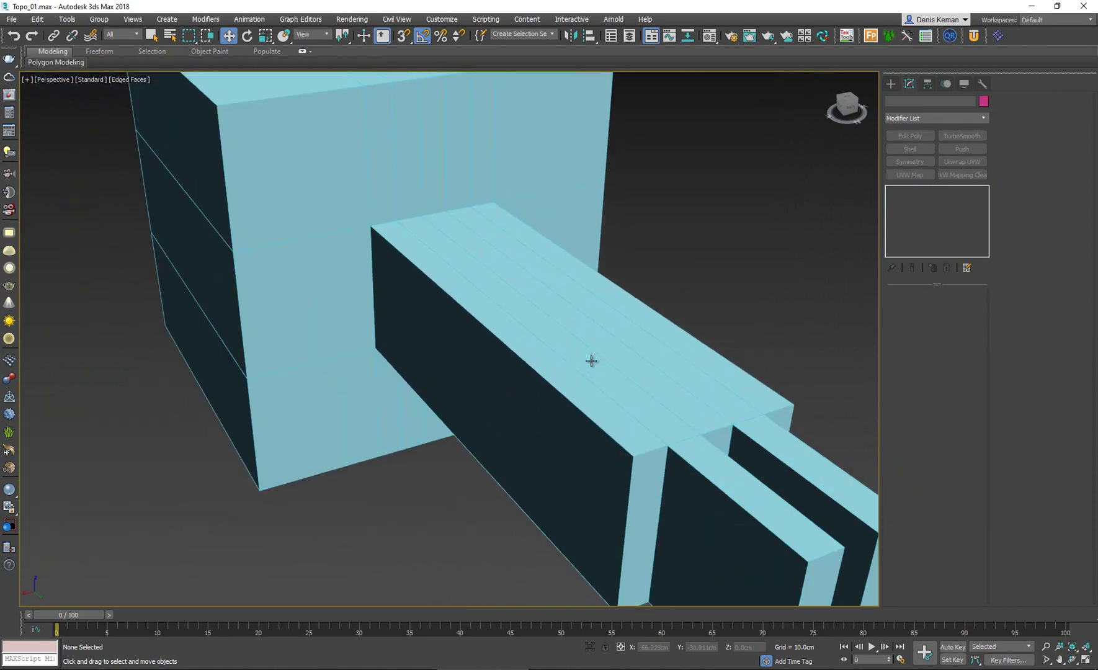
{"action": "middle_click_drag", "start_coordinate": [649, 371], "coordinate": [618, 335]}
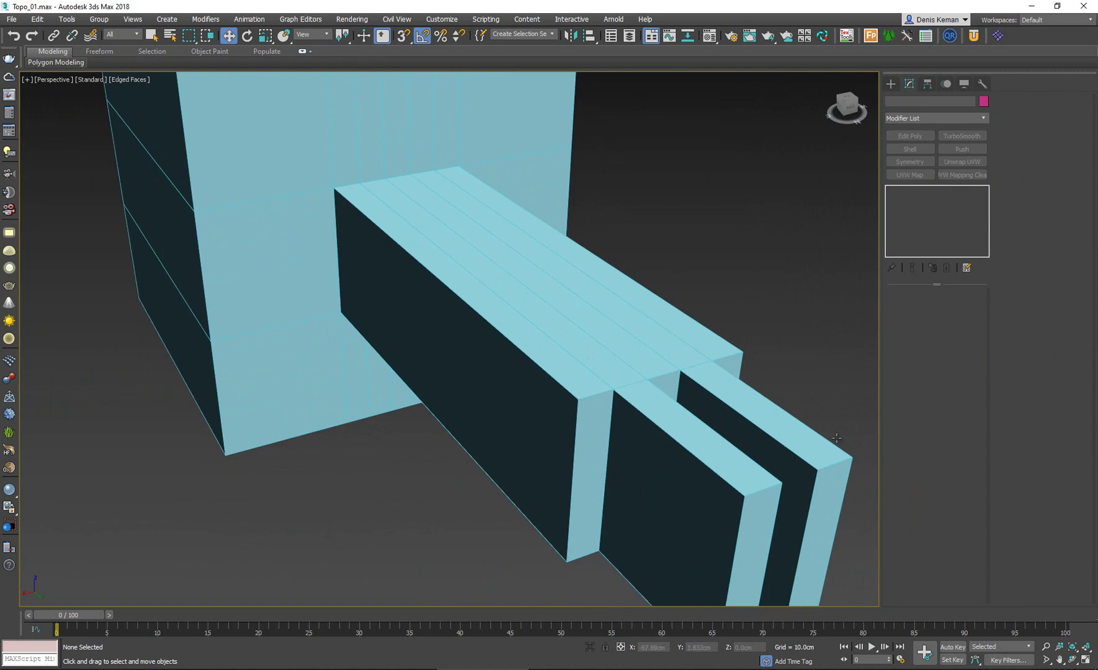
{"action": "scroll", "coordinate": [647, 451], "scroll_direction": "down", "scroll_amount": 3}
{"action": "mouse_move", "coordinate": [661, 463]}
{"action": "middle_mouse_down", "text": "alt"}
{"action": "mouse_move", "coordinate": [675, 482]}
{"action": "mouse_move", "coordinate": [698, 482]}
{"action": "mouse_move", "coordinate": [512, 385]}
{"action": "mouse_move", "coordinate": [682, 465]}
{"action": "middle_mouse_up", "text": "alt"}
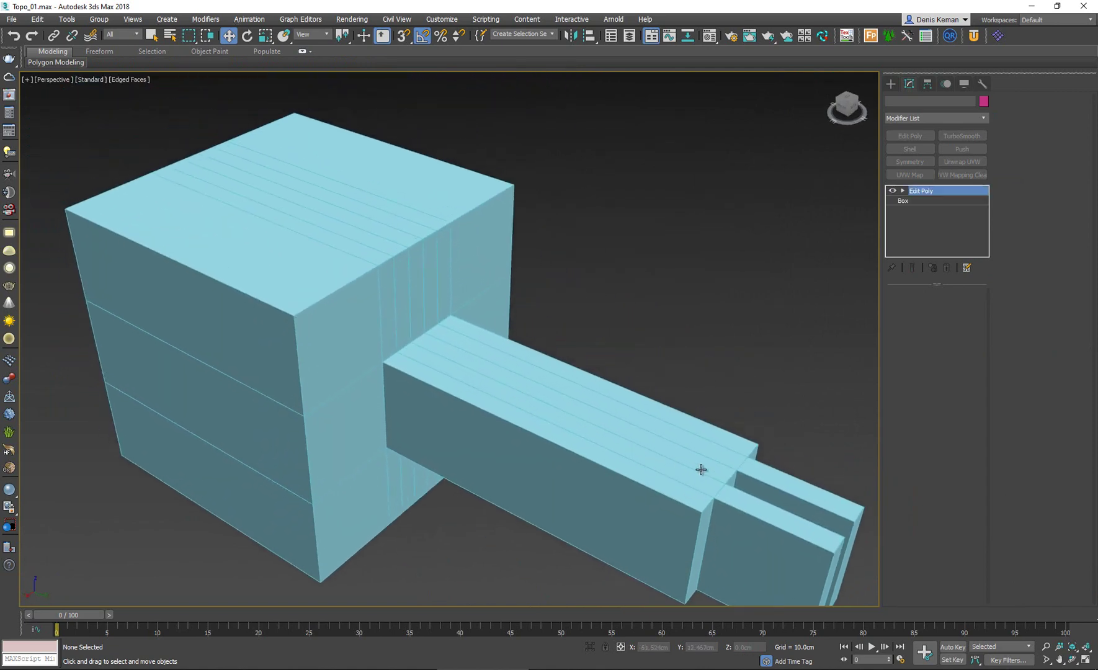
{"action": "left_click", "coordinate": [701, 470]}
{"action": "key", "text": "2"}
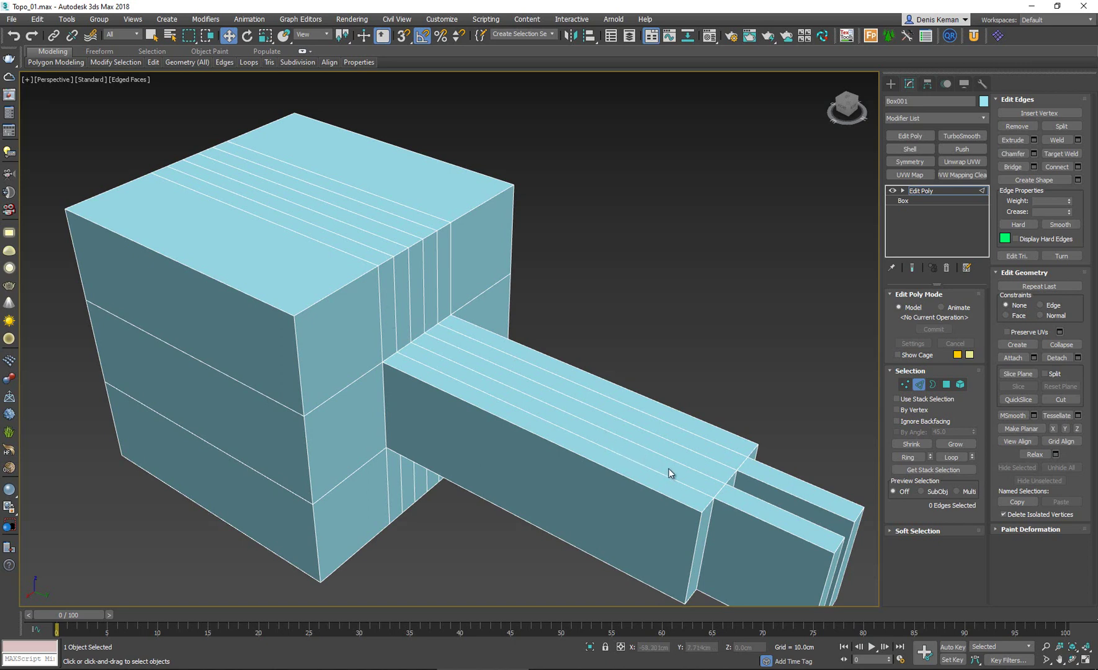
- Insert a SwiftLoop just before the fork and trial-move its middle edge, then undo
{"action": "scroll", "coordinate": [669, 470], "scroll_direction": "up", "scroll_amount": 3}
{"action": "middle_click_drag", "start_coordinate": [696, 432], "coordinate": [567, 357]}
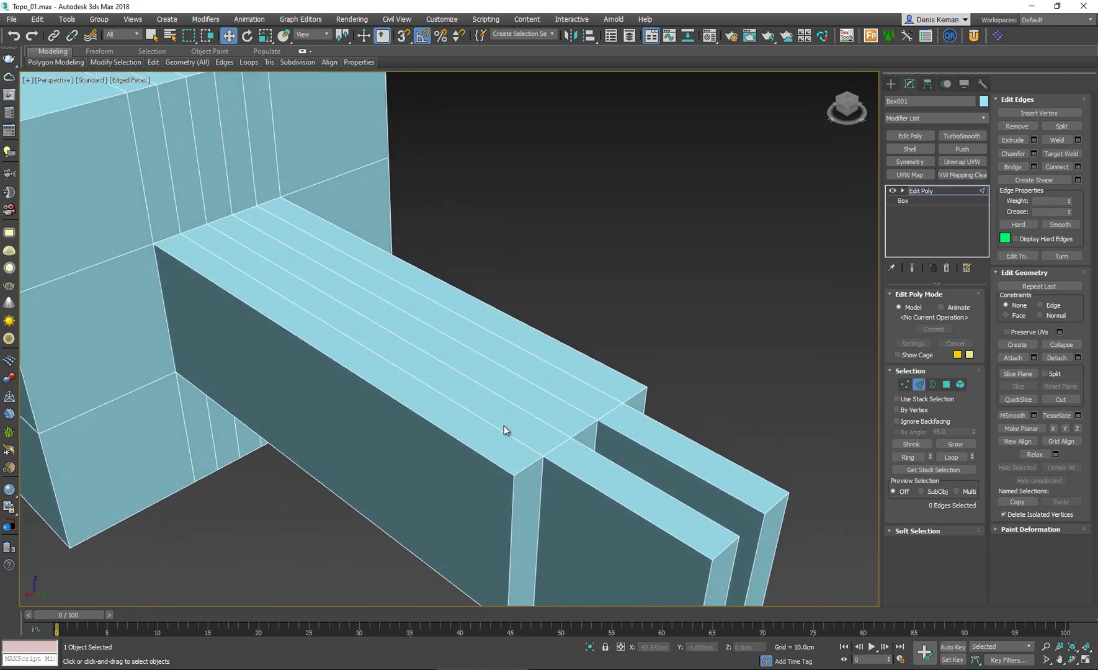
{"action": "middle_click_drag", "start_coordinate": [504, 426], "coordinate": [556, 399]}
{"action": "key", "text": "alt+1"}
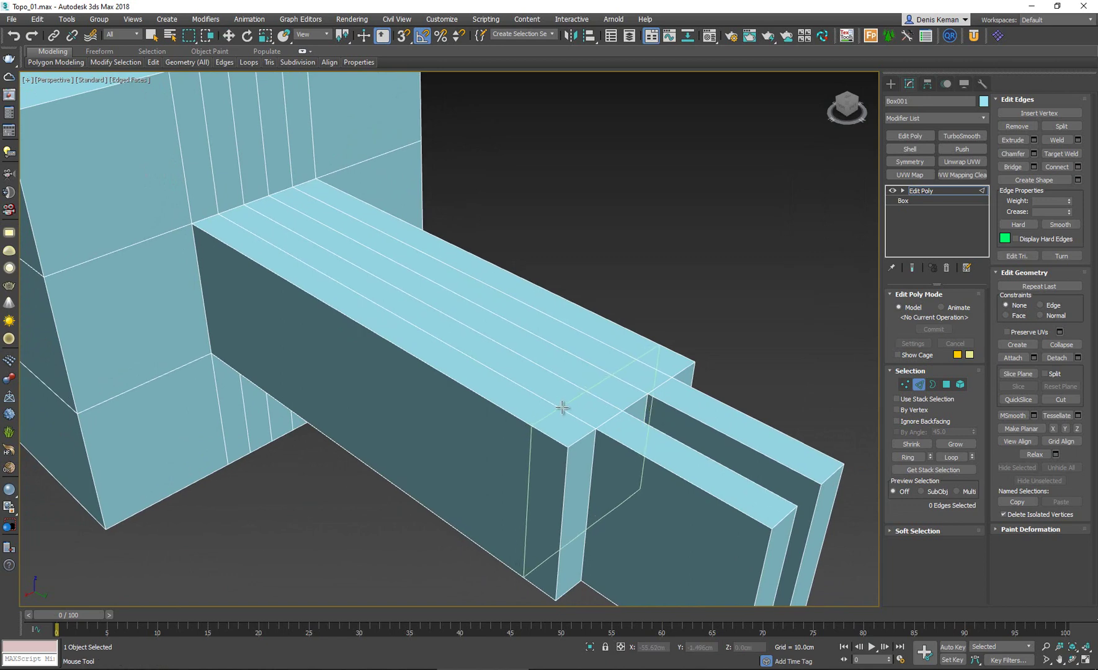
{"action": "left_click", "coordinate": [564, 413]}
{"action": "key", "text": "w"}
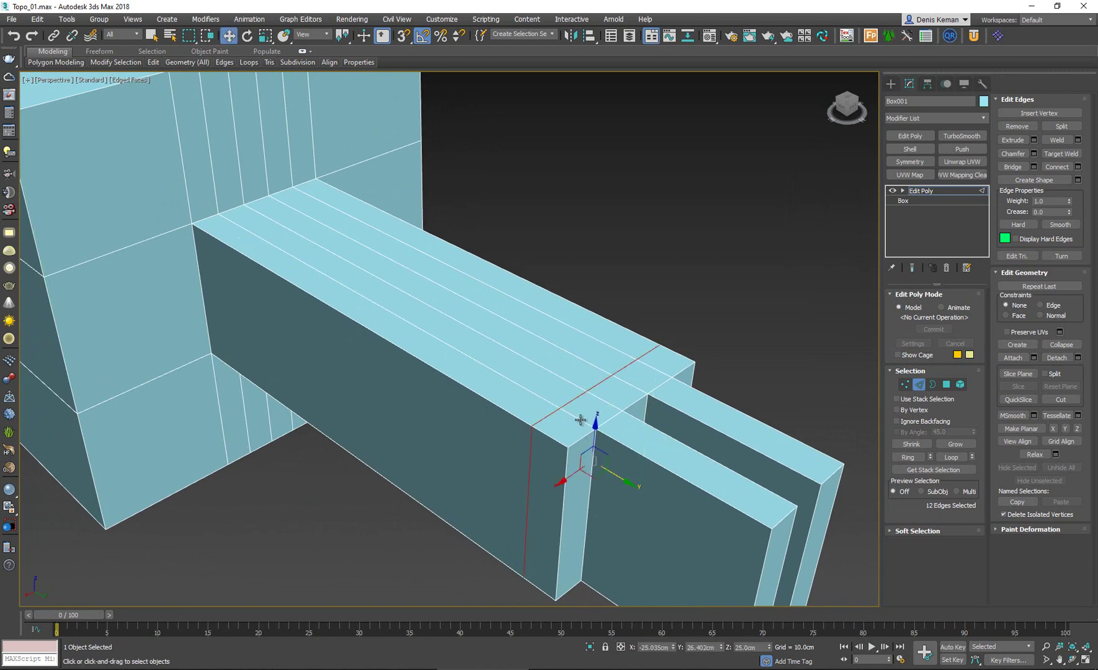
{"action": "middle_click_drag", "start_coordinate": [581, 422], "coordinate": [549, 422], "text": "alt"}
{"action": "left_click", "coordinate": [599, 400]}
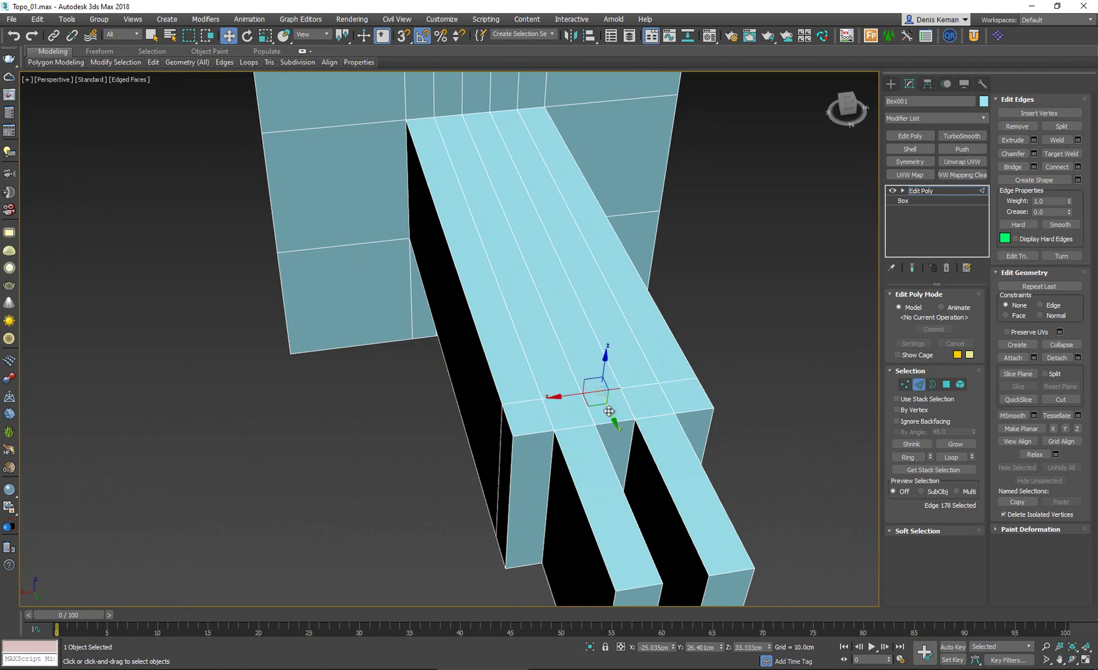
{"action": "left_click_drag", "start_coordinate": [610, 419], "coordinate": [625, 437]}
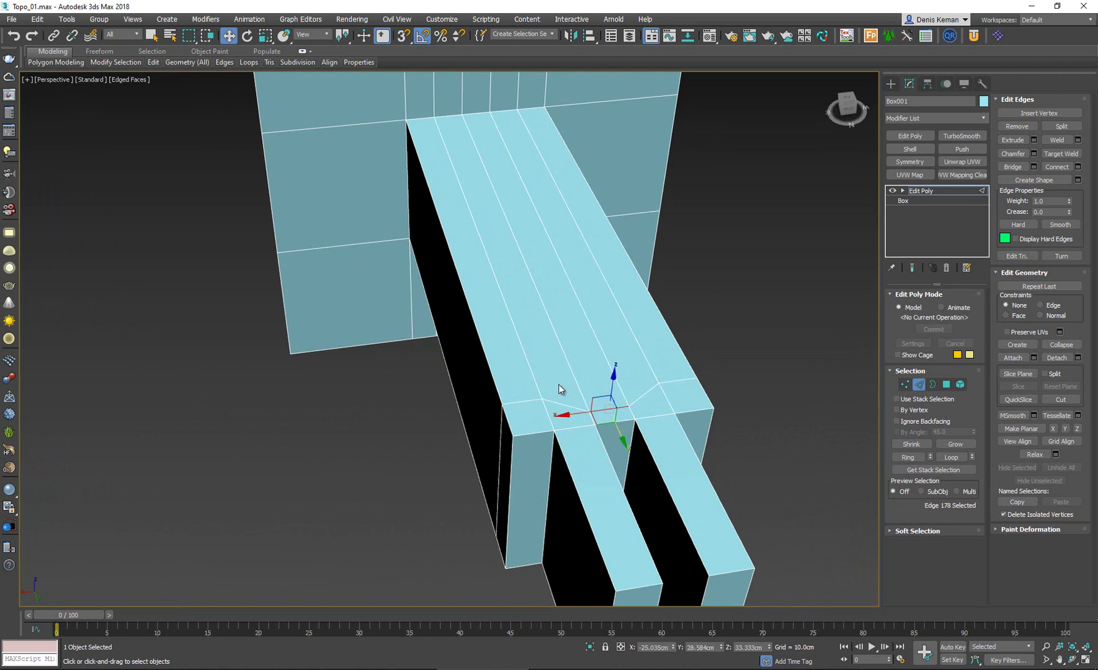
{"action": "key", "text": "ctrl+z"}
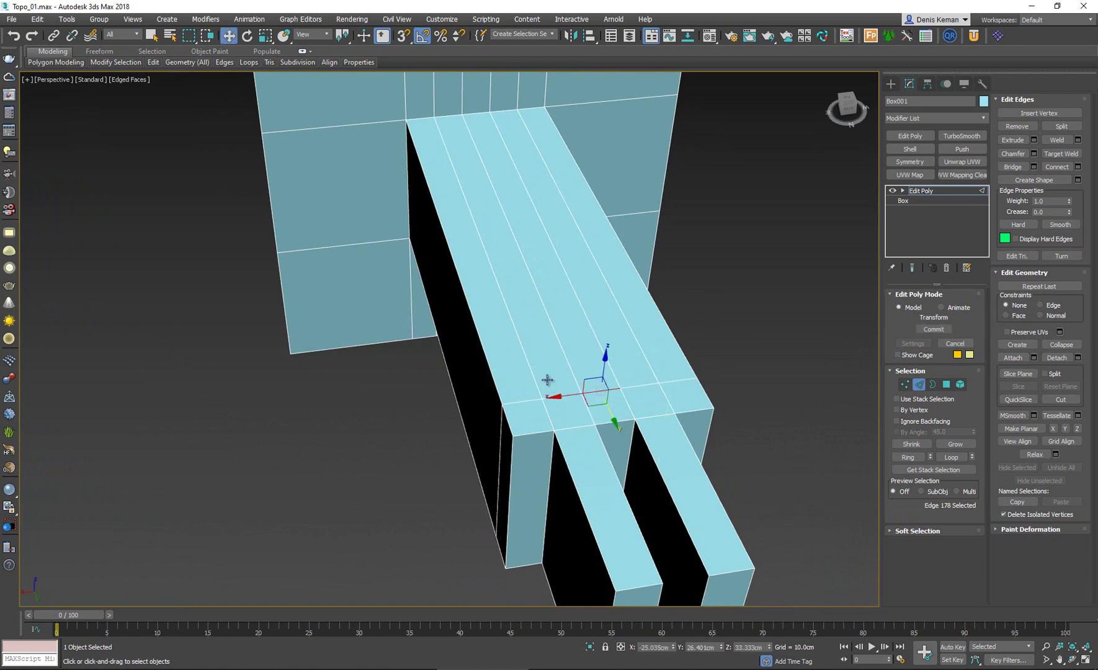
- Add another loop near the fork, slide its centre edge toward the prongs, and remove two side edges
{"action": "key", "text": "alt+1"}
{"action": "left_click", "coordinate": [544, 370]}
{"action": "right_click", "coordinate": [552, 385]}
{"action": "left_click", "coordinate": [605, 393]}
{"action": "left_click_drag", "start_coordinate": [610, 414], "coordinate": [624, 434]}
{"action": "left_click", "coordinate": [583, 401]}
{"action": "left_click", "coordinate": [623, 397], "text": "ctrl"}
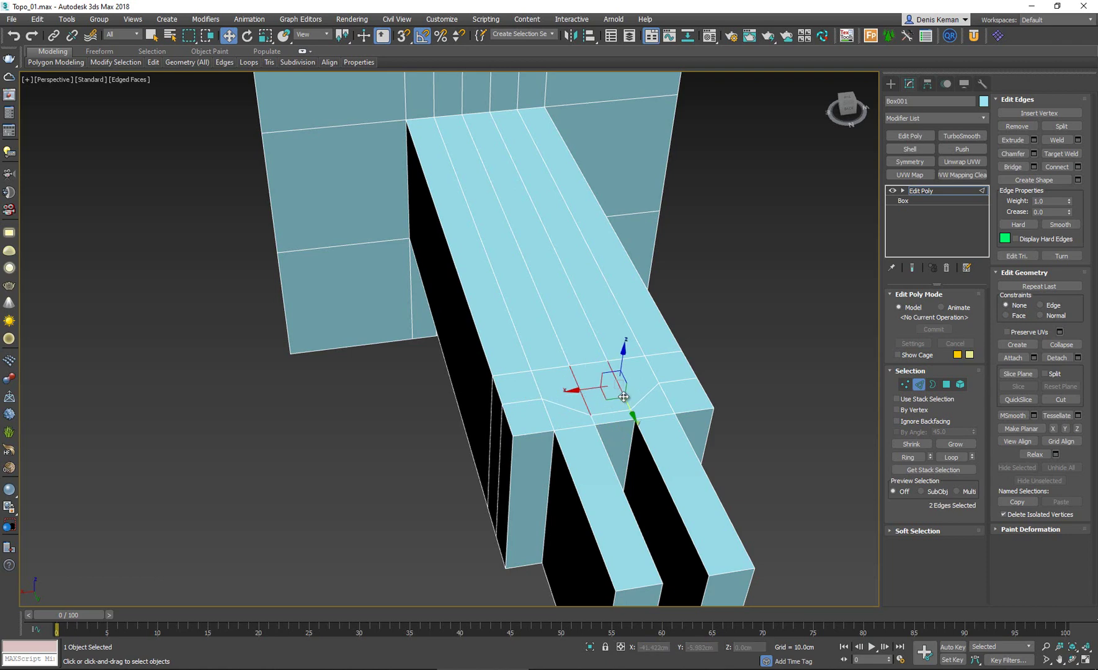
{"action": "key", "text": "ctrl+BackSpace"}
- Select two fork vertices, then remove two lengthwise edge loops along the arm
{"action": "key", "text": "1"}
{"action": "left_click", "coordinate": [653, 383]}
{"action": "left_click", "coordinate": [658, 384]}
{"action": "left_click", "coordinate": [542, 398], "text": "ctrl"}
{"action": "middle_click_drag", "start_coordinate": [570, 367], "coordinate": [521, 382], "text": "alt"}
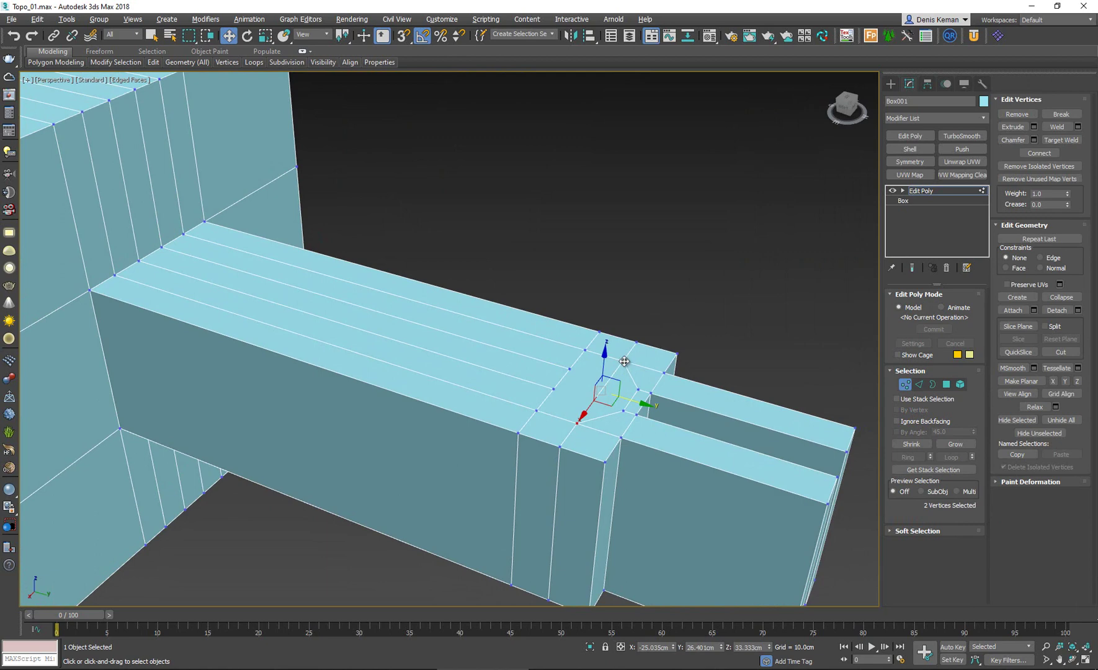
{"action": "key", "text": "2"}
{"action": "double_click", "coordinate": [519, 381]}
{"action": "double_click", "coordinate": [550, 363], "text": "ctrl"}
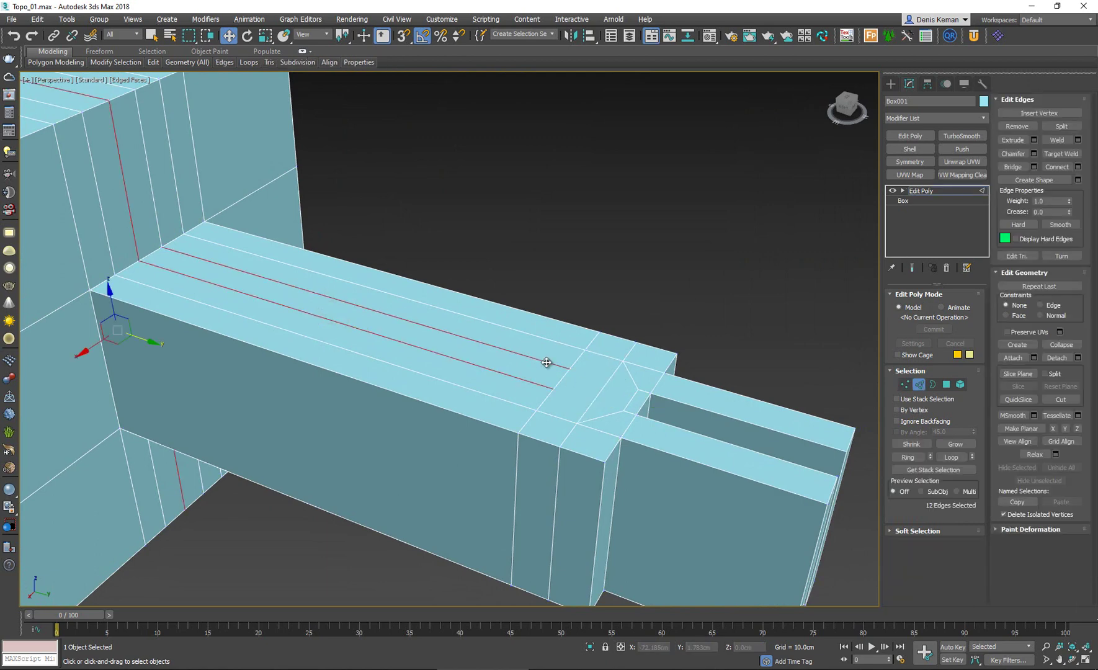
{"action": "key", "text": "ctrl+BackSpace"}
{"action": "scroll", "coordinate": [526, 383], "scroll_direction": "down", "scroll_amount": 3}
{"action": "middle_click_drag", "start_coordinate": [526, 383], "coordinate": [510, 345]}
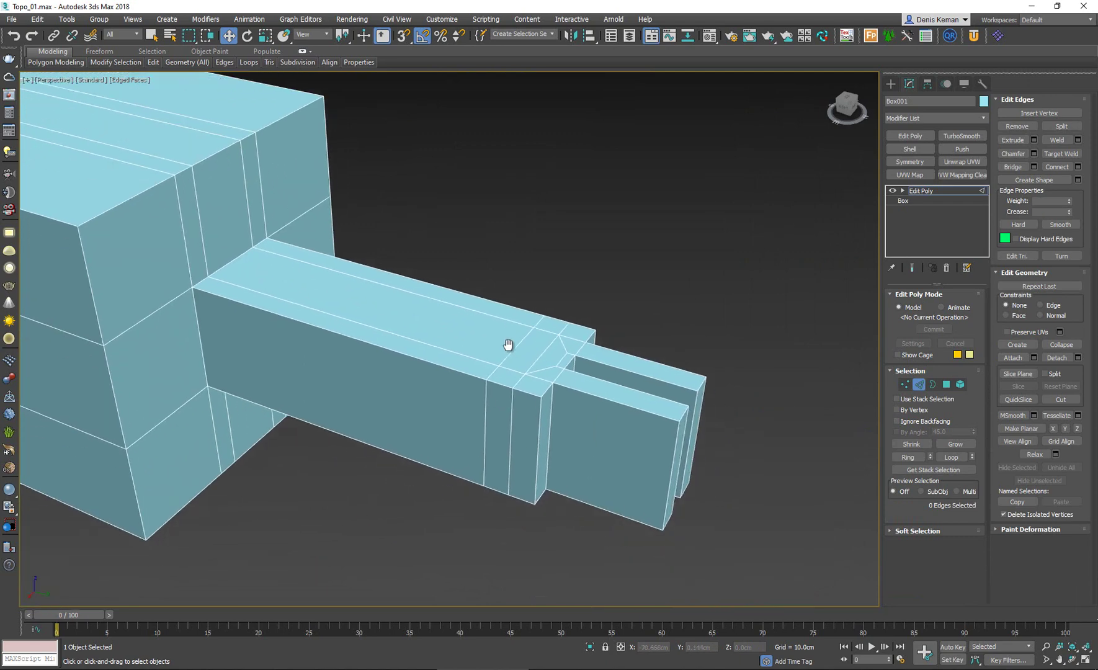
{"action": "scroll", "coordinate": [529, 375], "scroll_direction": "up", "scroll_amount": 5}
{"action": "middle_click_drag", "start_coordinate": [545, 306], "coordinate": [538, 357]}
{"action": "scroll", "coordinate": [538, 356], "scroll_direction": "down", "scroll_amount": 3}
{"action": "middle_click_drag", "start_coordinate": [537, 420], "coordinate": [532, 333], "text": "alt"}
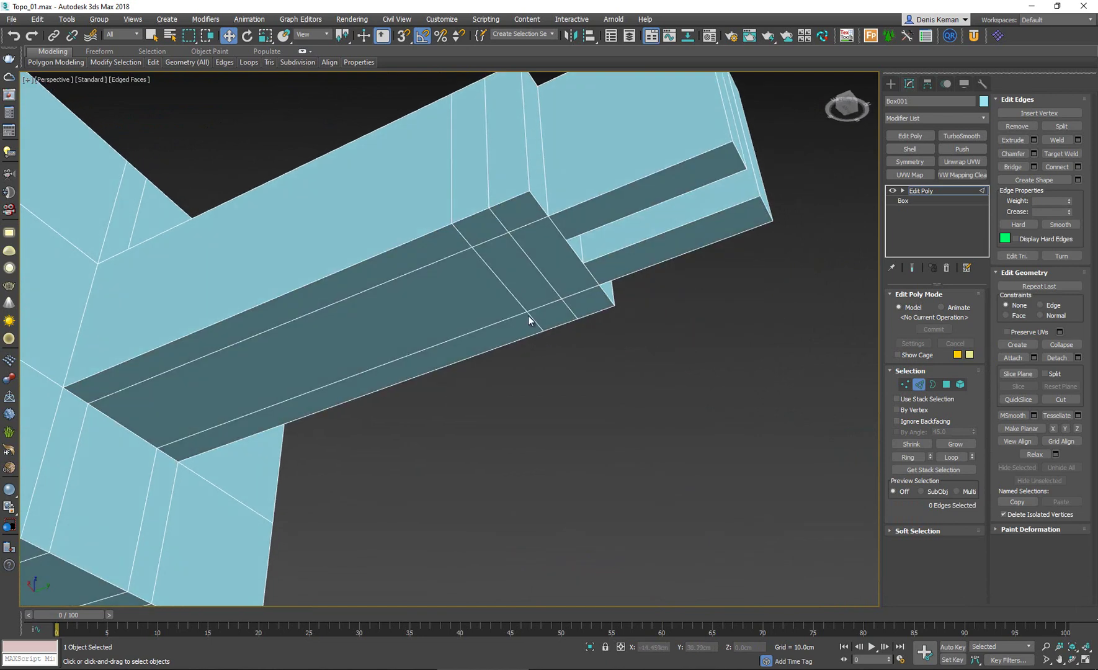
{"action": "middle_click_drag", "start_coordinate": [559, 281], "coordinate": [564, 369], "text": "alt"}
{"action": "scroll", "coordinate": [511, 306], "scroll_direction": "down", "scroll_amount": 3}
{"action": "middle_click_drag", "start_coordinate": [489, 315], "coordinate": [481, 310], "text": "alt"}
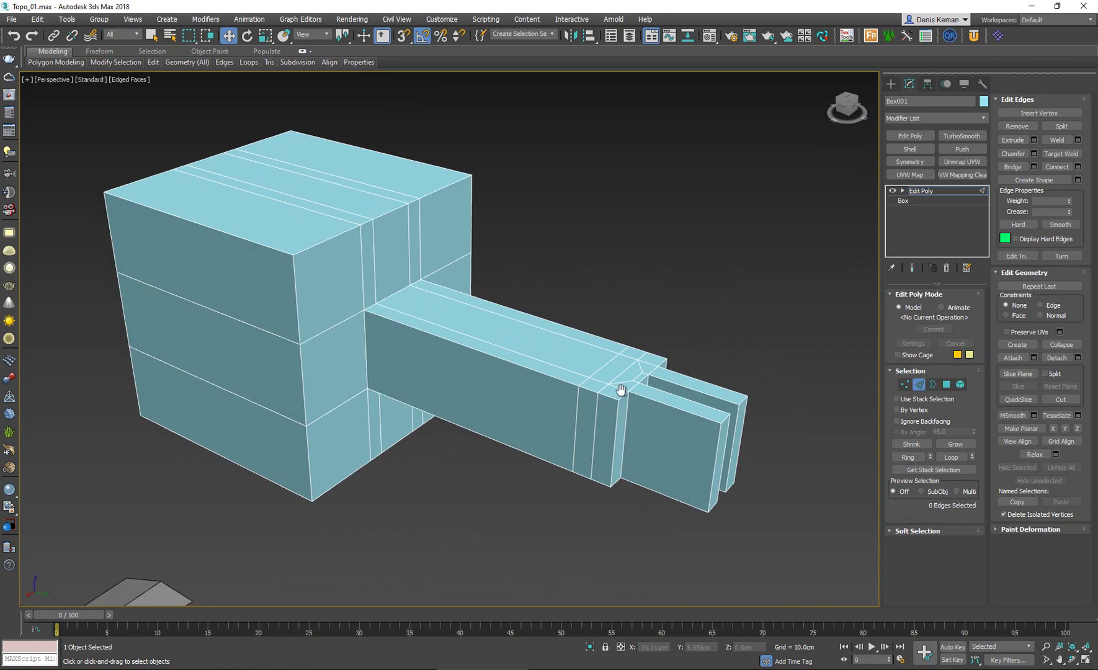
{"action": "scroll", "coordinate": [629, 386], "scroll_direction": "up", "scroll_amount": 8}
{"action": "scroll", "coordinate": [524, 373], "scroll_direction": "down", "scroll_amount": 3}
{"action": "middle_click_drag", "start_coordinate": [524, 373], "coordinate": [475, 380], "text": "alt"}
{"action": "scroll", "coordinate": [475, 380], "scroll_direction": "down", "scroll_amount": 4}
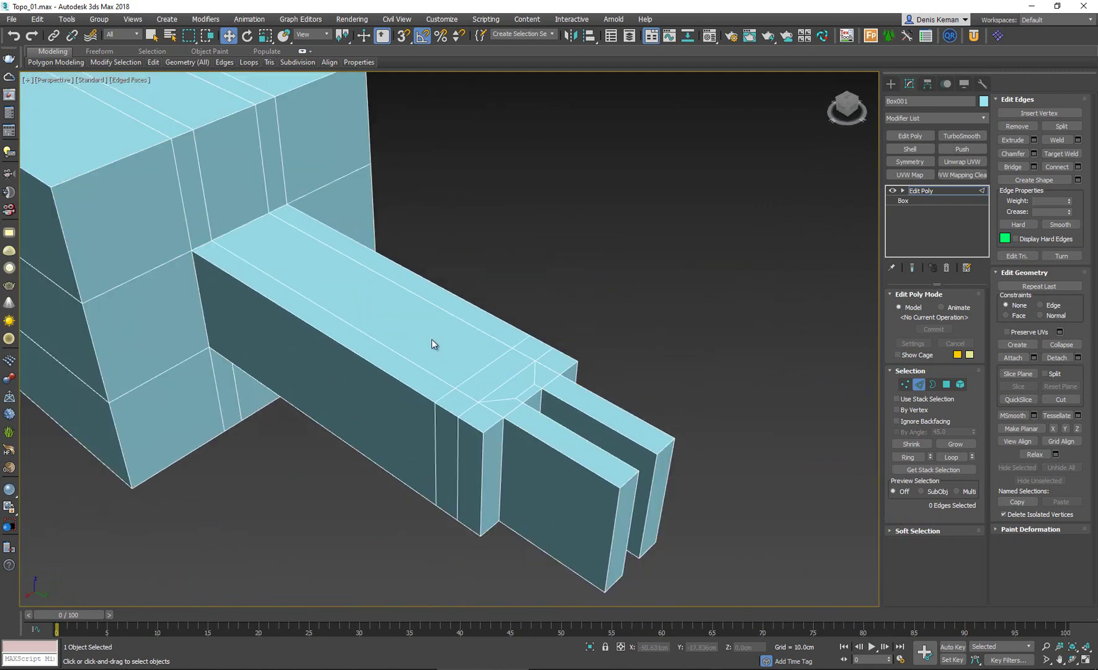
{"action": "scroll", "coordinate": [462, 384], "scroll_direction": "up", "scroll_amount": 2}
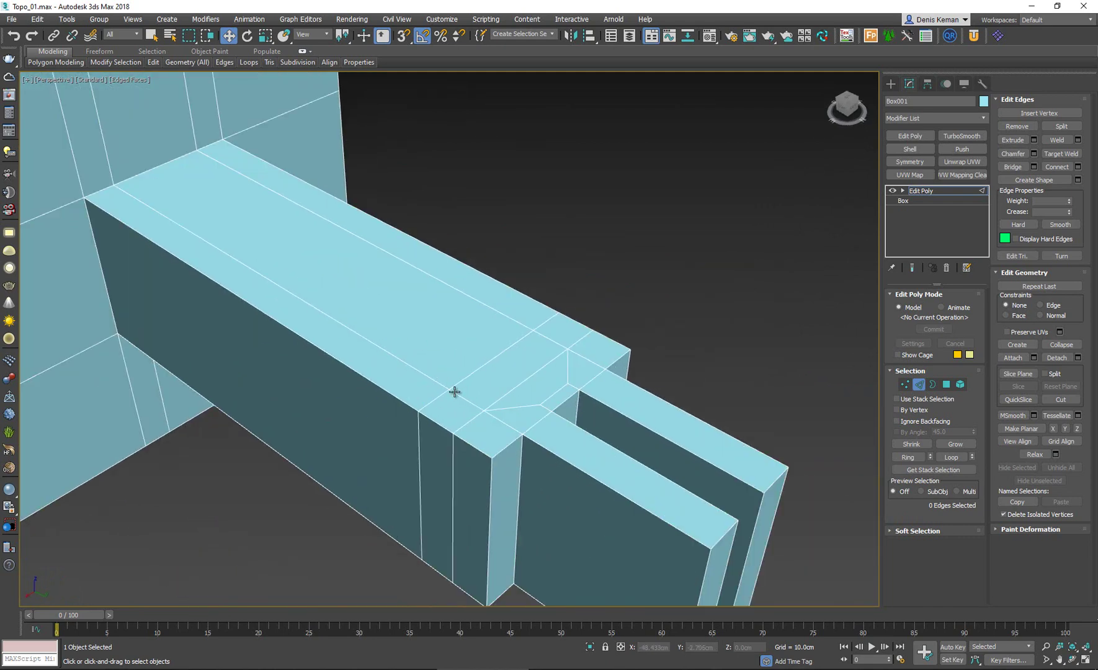
- Scale the four inner-loop vertices on the arm's top inward to 62%
{"action": "key", "text": "1"}
{"action": "left_click", "coordinate": [449, 389]}
{"action": "left_click", "coordinate": [533, 329], "text": "ctrl"}
{"action": "left_click", "coordinate": [114, 184], "text": "ctrl"}
{"action": "left_click", "coordinate": [199, 151], "text": "ctrl"}
{"action": "key", "text": "r"}
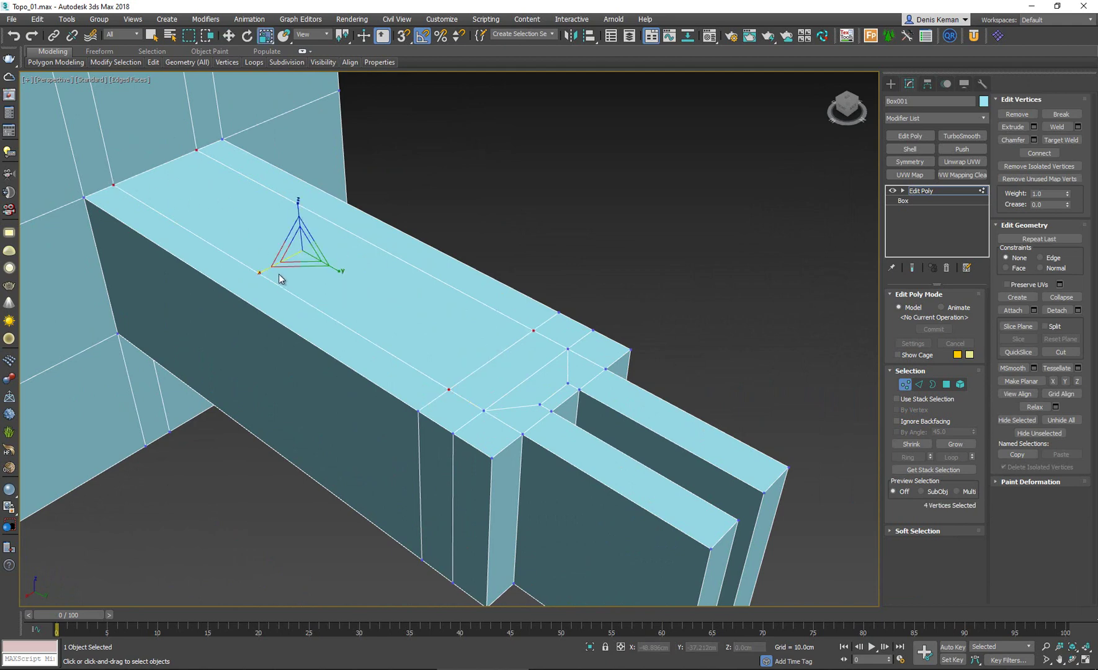
{"action": "left_click_drag", "start_coordinate": [261, 272], "coordinate": [309, 250]}
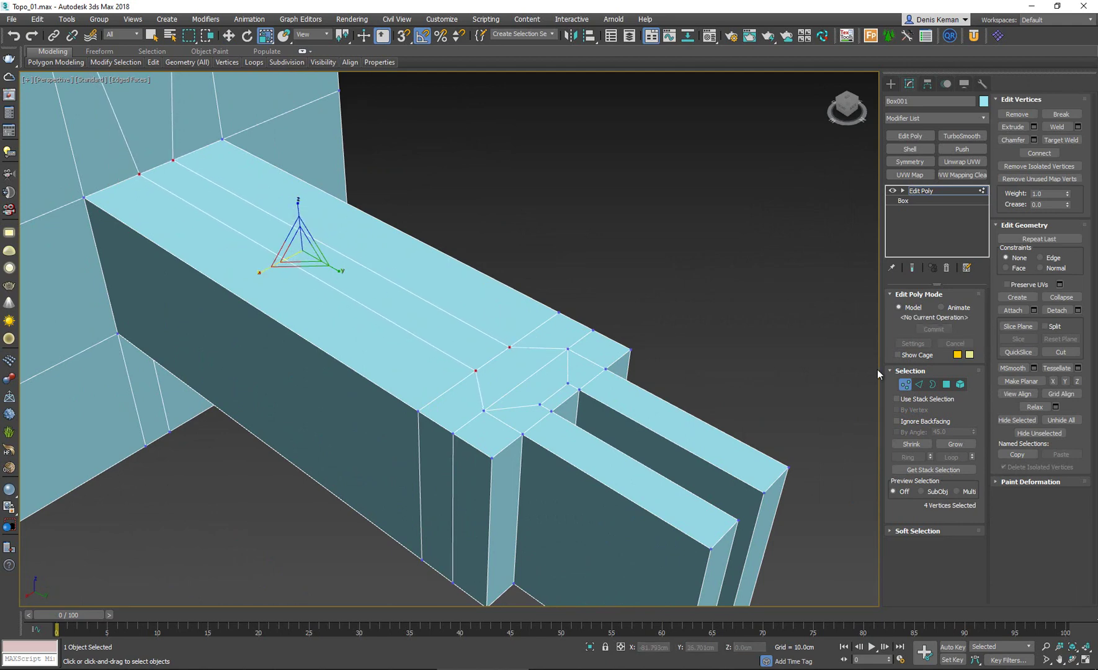
{"action": "left_click", "coordinate": [907, 384]}
{"action": "middle_click_drag", "start_coordinate": [451, 301], "coordinate": [495, 334]}
{"action": "middle_click_drag", "start_coordinate": [495, 333], "coordinate": [449, 334], "text": "alt"}
{"action": "key", "text": "ctrl+z"}
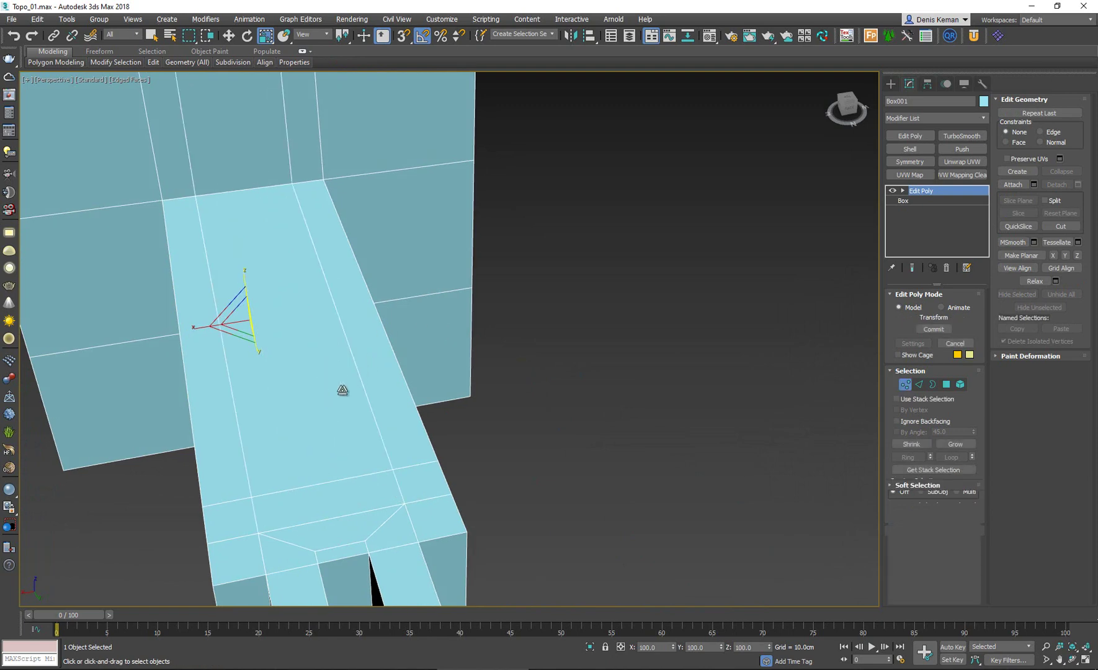
{"action": "key", "text": "1"}
{"action": "left_click_drag", "start_coordinate": [230, 316], "coordinate": [257, 313]}
{"action": "left_click", "coordinate": [594, 450]}
- Turn the view so the arm points right and start SwiftLoop across it
{"action": "middle_click_drag", "start_coordinate": [281, 374], "coordinate": [374, 326]}
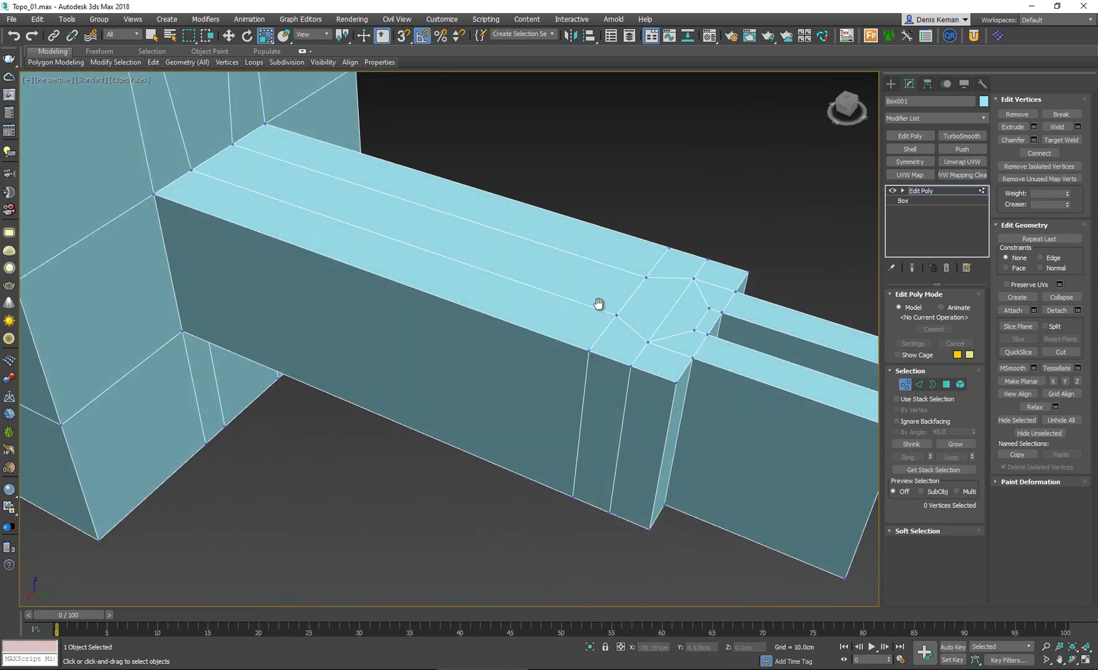
{"action": "middle_click_drag", "start_coordinate": [610, 287], "coordinate": [573, 340]}
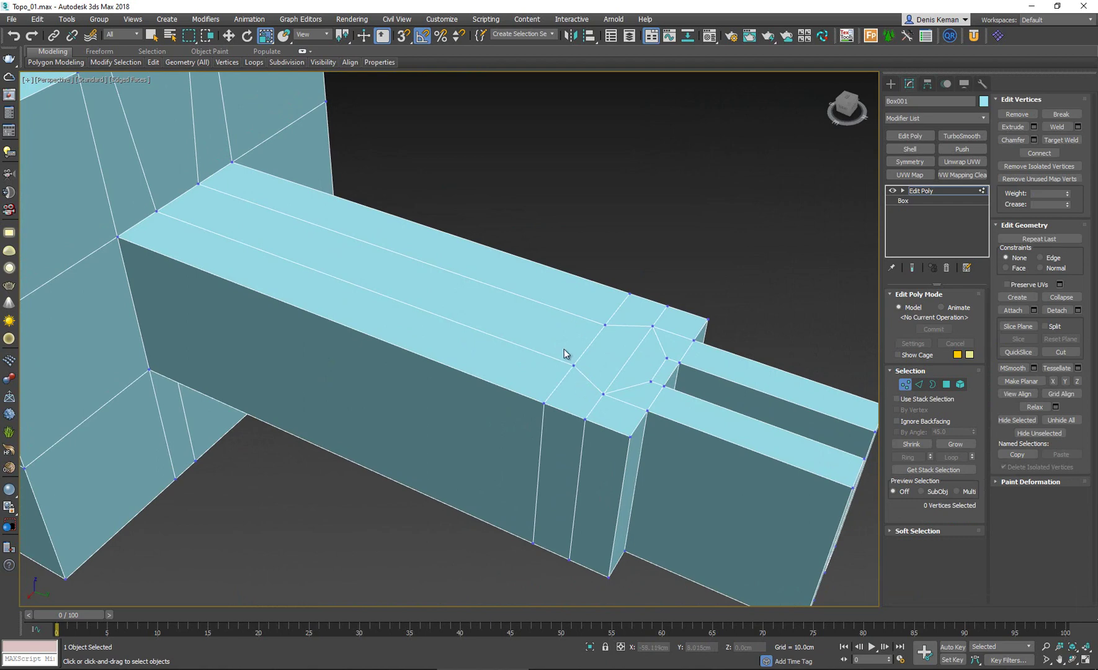
{"action": "key", "text": "alt+s"}
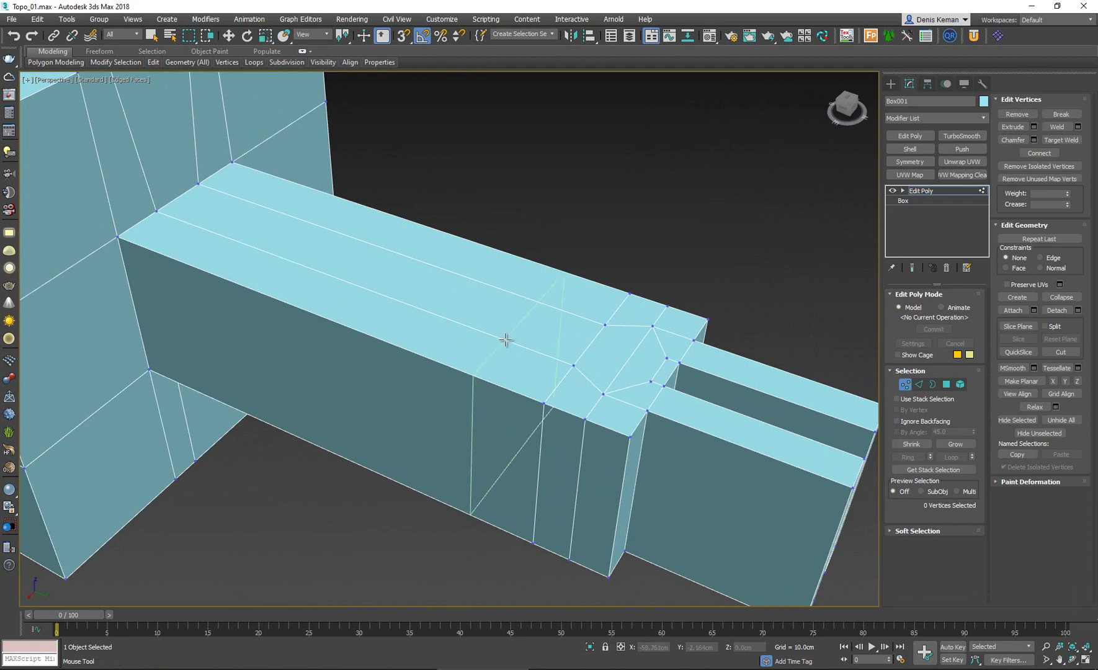
- Add two edge loops across the arm near the fork and slide one edge along the arm
{"action": "left_click", "coordinate": [542, 347]}
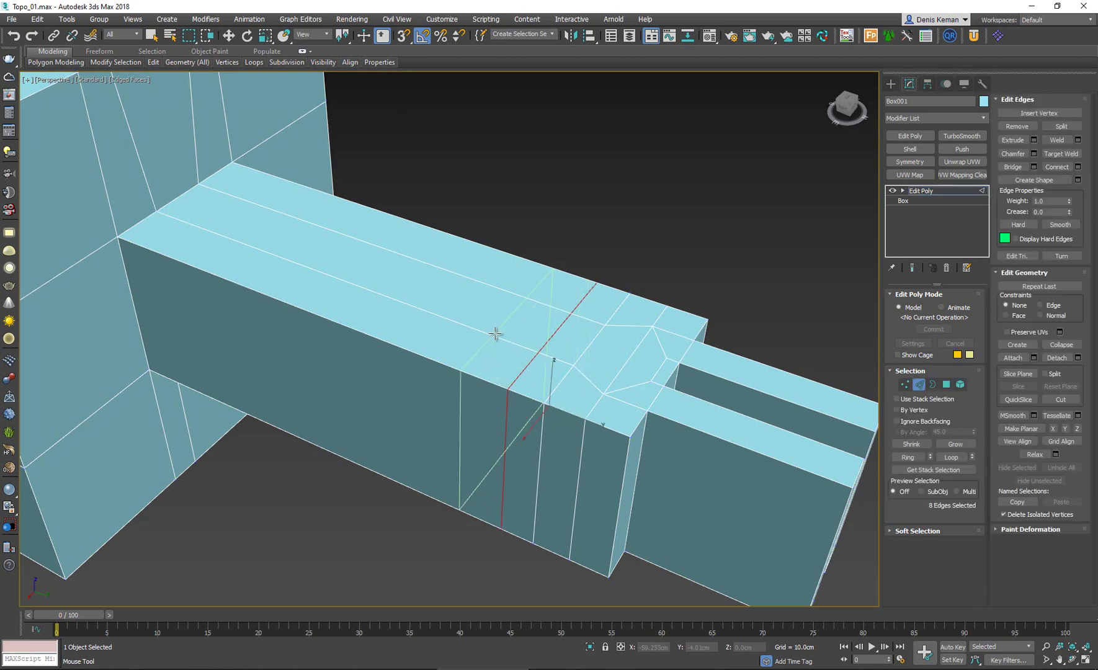
{"action": "left_click", "coordinate": [495, 334]}
{"action": "key", "text": "w"}
{"action": "left_click", "coordinate": [554, 337]}
{"action": "left_click_drag", "start_coordinate": [584, 344], "coordinate": [611, 349]}
- Remove two stray edges from the arm top and select two vertices near the fork
{"action": "left_click", "coordinate": [531, 351]}
{"action": "left_click", "coordinate": [554, 308], "text": "ctrl"}
{"action": "key", "text": "BackSpace"}
{"action": "key", "text": "1"}
{"action": "left_click", "coordinate": [597, 281]}
{"action": "left_click", "coordinate": [508, 386], "text": "ctrl"}
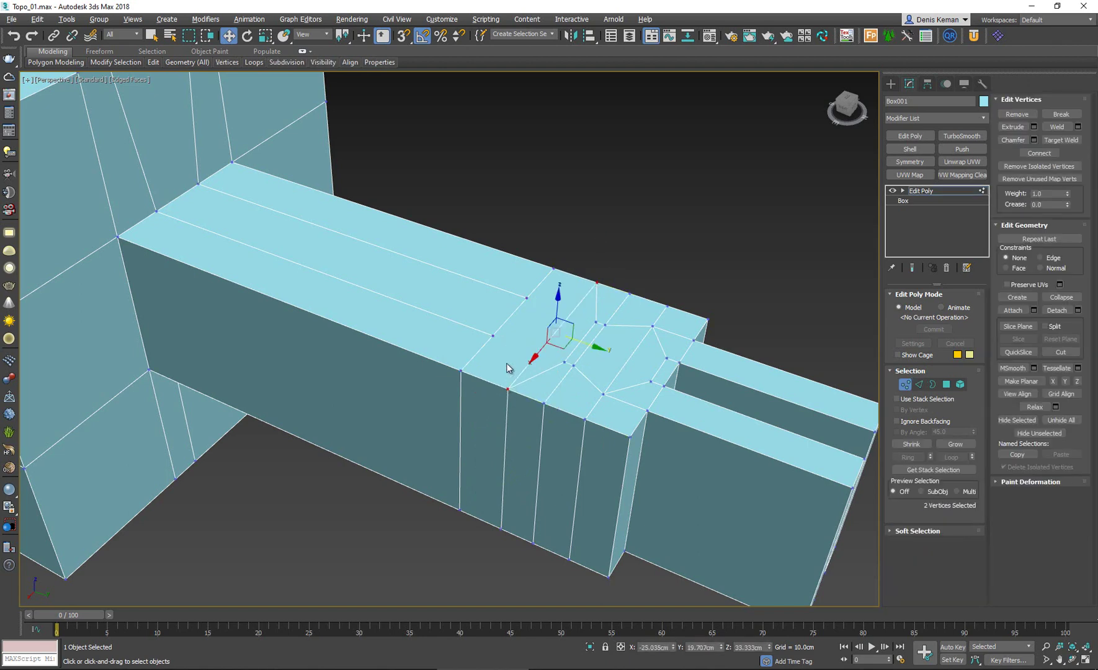
- Remove the two lengthwise top-face edge loops and a short cross loop before the fork
{"action": "key", "text": "2"}
{"action": "double_click", "coordinate": [474, 328]}
{"action": "double_click", "coordinate": [498, 290], "text": "ctrl"}
{"action": "key", "text": "ctrl+BackSpace"}
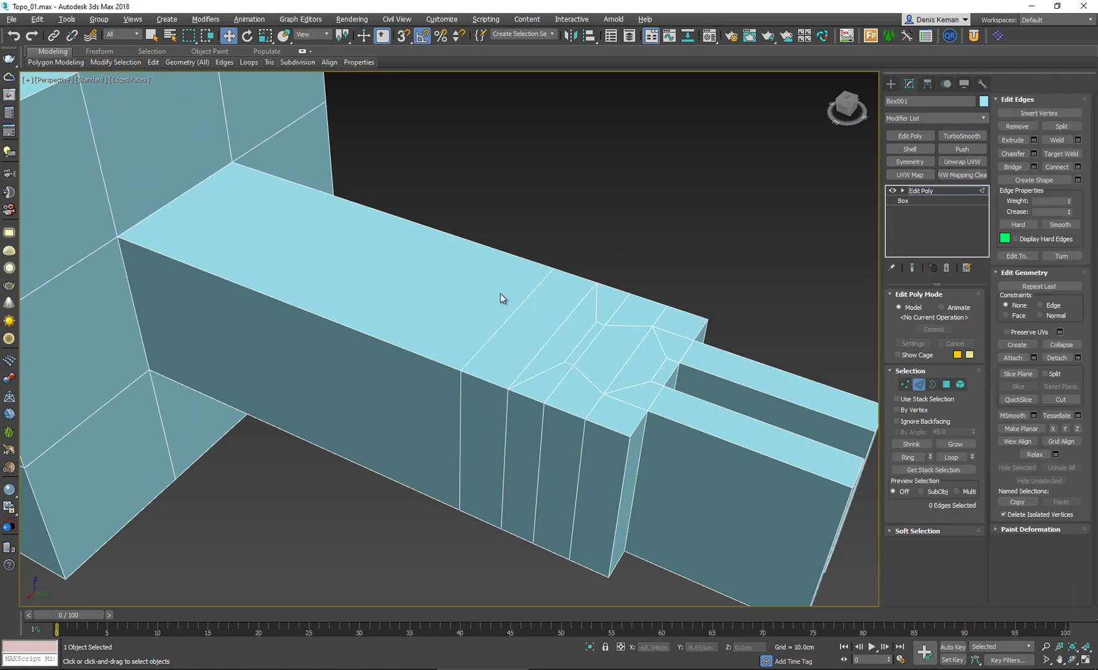
{"action": "double_click", "coordinate": [507, 319]}
{"action": "key", "text": "ctrl+BackSpace"}
{"action": "left_click", "coordinate": [541, 349]}
- Slide the first vertex columns near the fork along the arm to even their spacing
{"action": "middle_click_drag", "start_coordinate": [522, 397], "coordinate": [536, 338], "text": "alt"}
{"action": "key", "text": "1"}
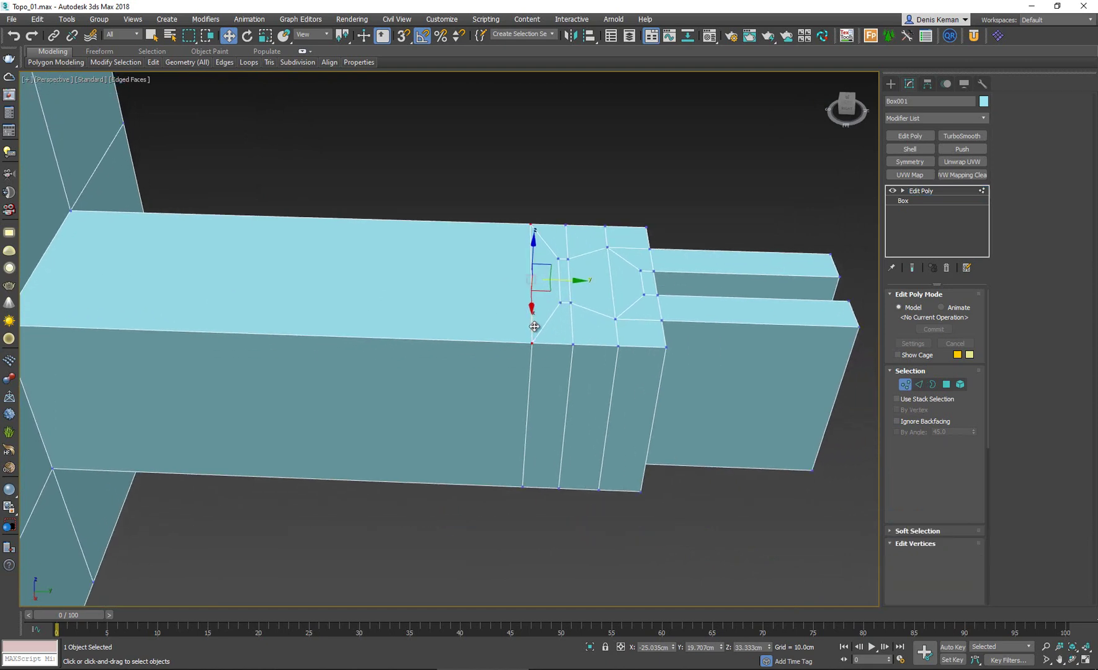
{"action": "key", "text": "F3"}
{"action": "left_click_drag", "start_coordinate": [527, 519], "coordinate": [538, 523]}
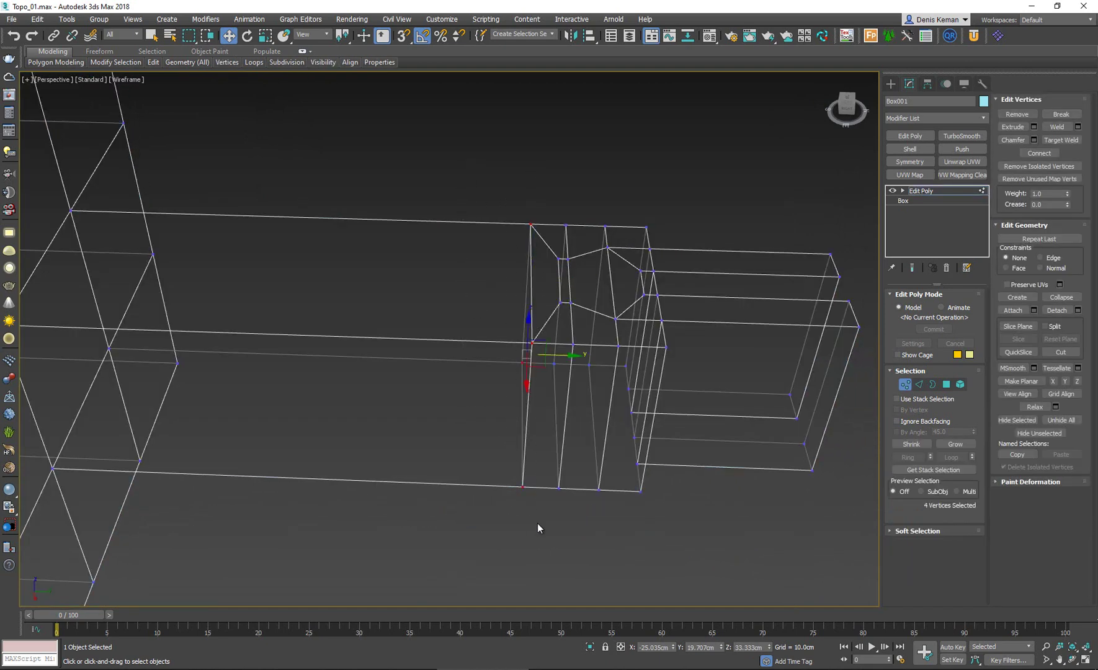
{"action": "key", "text": "F3"}
{"action": "left_click_drag", "start_coordinate": [557, 355], "coordinate": [443, 351]}
{"action": "left_click_drag", "start_coordinate": [558, 307], "coordinate": [511, 276]}
{"action": "middle_click_drag", "start_coordinate": [511, 273], "coordinate": [417, 255]}
{"action": "key", "text": "F3"}
{"action": "left_click_drag", "start_coordinate": [480, 479], "coordinate": [487, 501]}
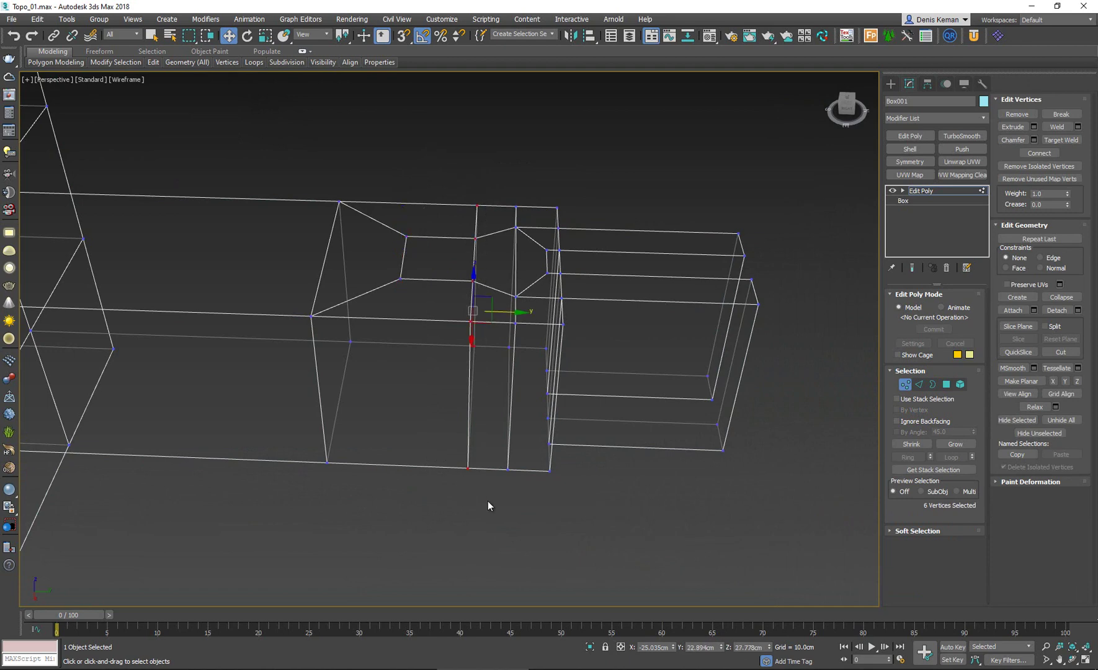
{"action": "key", "text": "F3"}
{"action": "left_click_drag", "start_coordinate": [506, 317], "coordinate": [492, 315]}
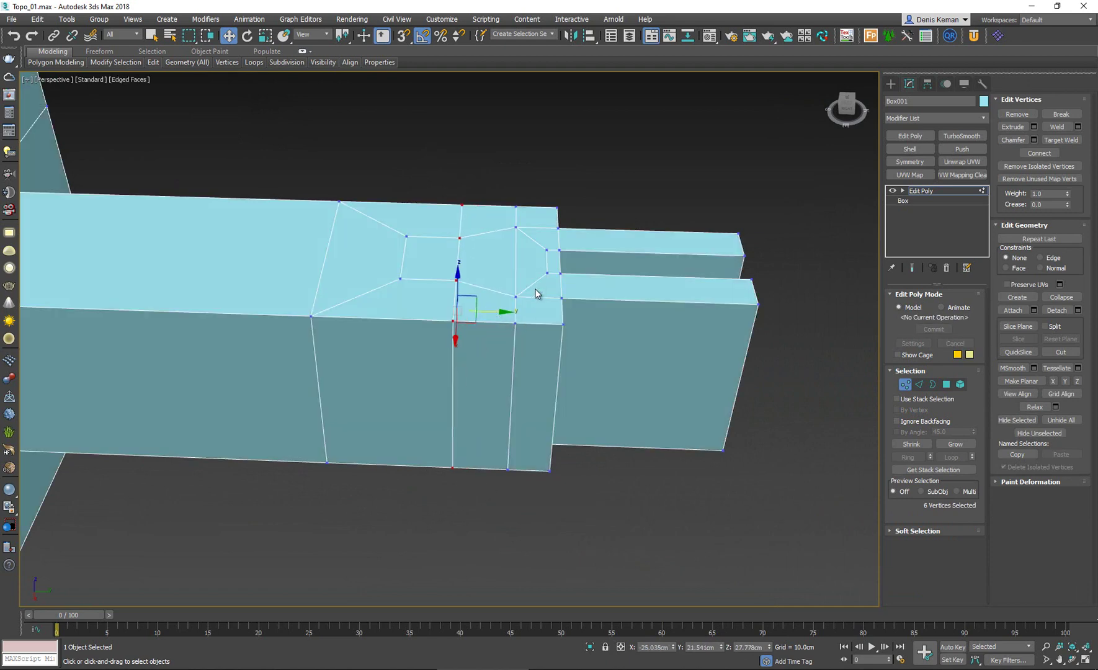
- Slide the remaining vertex columns toward the fork, then return to object level
{"action": "middle_click_drag", "start_coordinate": [536, 280], "coordinate": [502, 270]}
{"action": "mouse_move", "coordinate": [572, 284]}
{"action": "middle_mouse_down", "text": "alt"}
{"action": "mouse_move", "coordinate": [559, 297]}
{"action": "mouse_move", "coordinate": [568, 285]}
{"action": "middle_mouse_up", "text": "alt"}
{"action": "key", "text": "F3"}
{"action": "left_click_drag", "start_coordinate": [496, 443], "coordinate": [487, 473]}
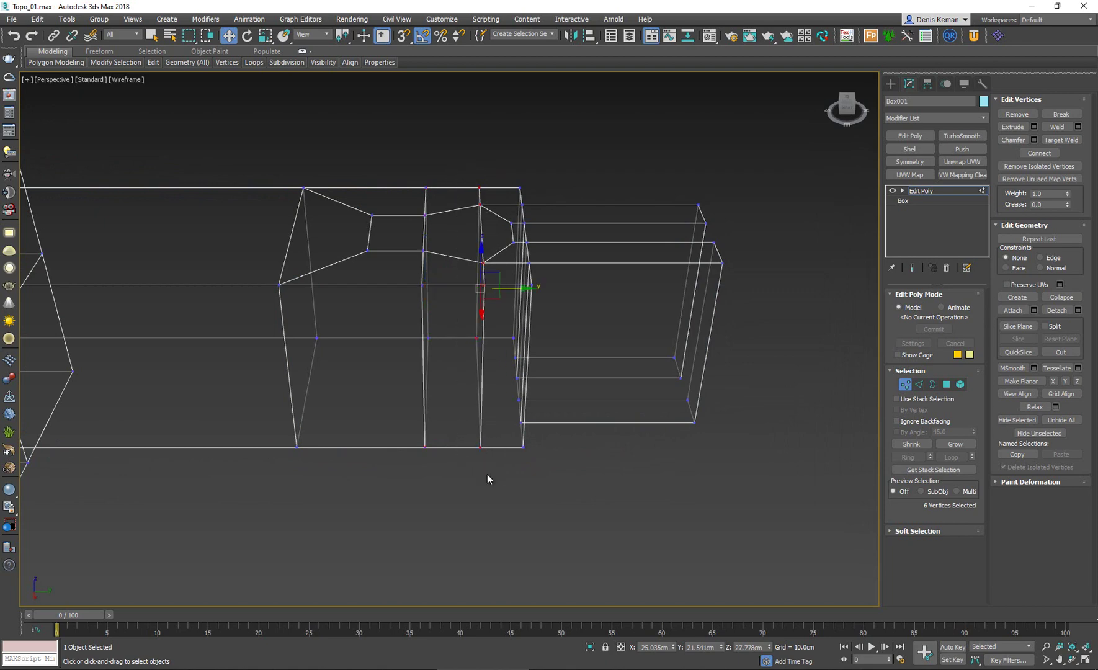
{"action": "key", "text": "F3"}
{"action": "left_click_drag", "start_coordinate": [512, 288], "coordinate": [501, 289]}
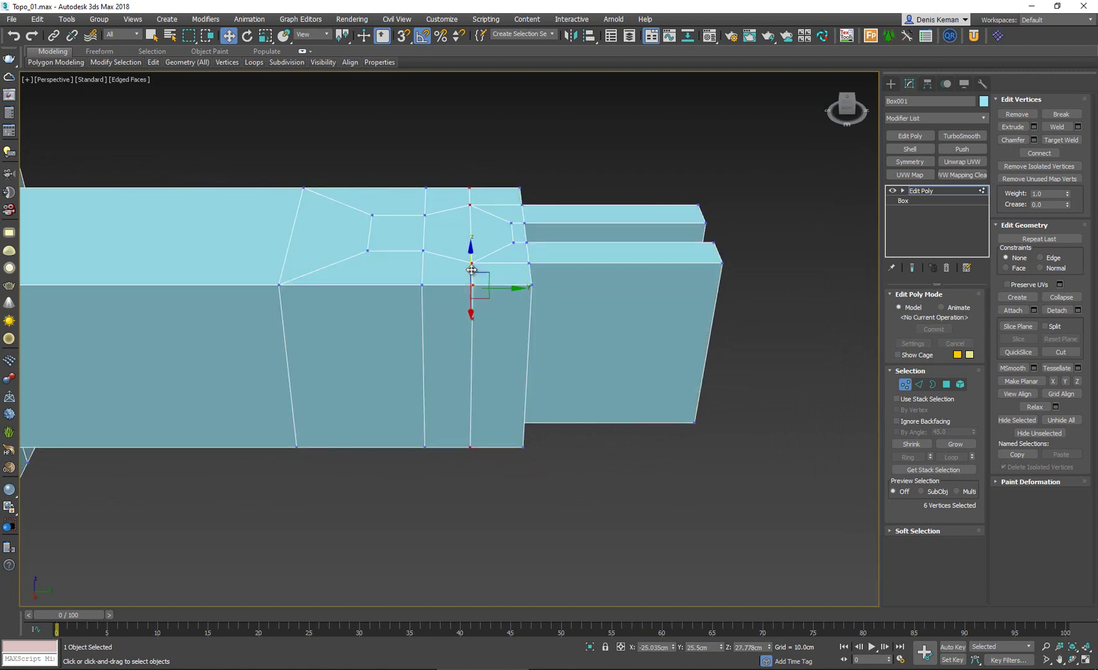
{"action": "middle_click_drag", "start_coordinate": [447, 257], "coordinate": [488, 331]}
{"action": "middle_click_drag", "start_coordinate": [301, 236], "coordinate": [384, 185]}
{"action": "left_click_drag", "start_coordinate": [314, 159], "coordinate": [459, 527]}
{"action": "left_click_drag", "start_coordinate": [457, 336], "coordinate": [474, 336]}
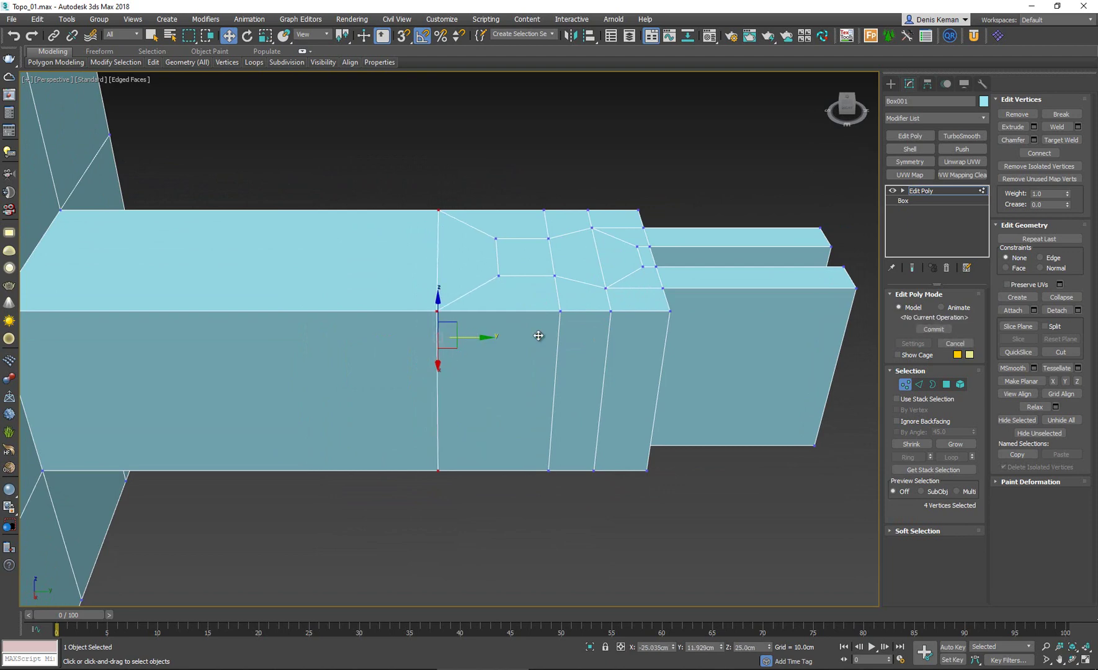
{"action": "left_click", "coordinate": [904, 385]}
{"action": "middle_click_drag", "start_coordinate": [518, 313], "coordinate": [497, 244]}
{"action": "middle_click_drag", "start_coordinate": [554, 295], "coordinate": [515, 342], "text": "alt"}
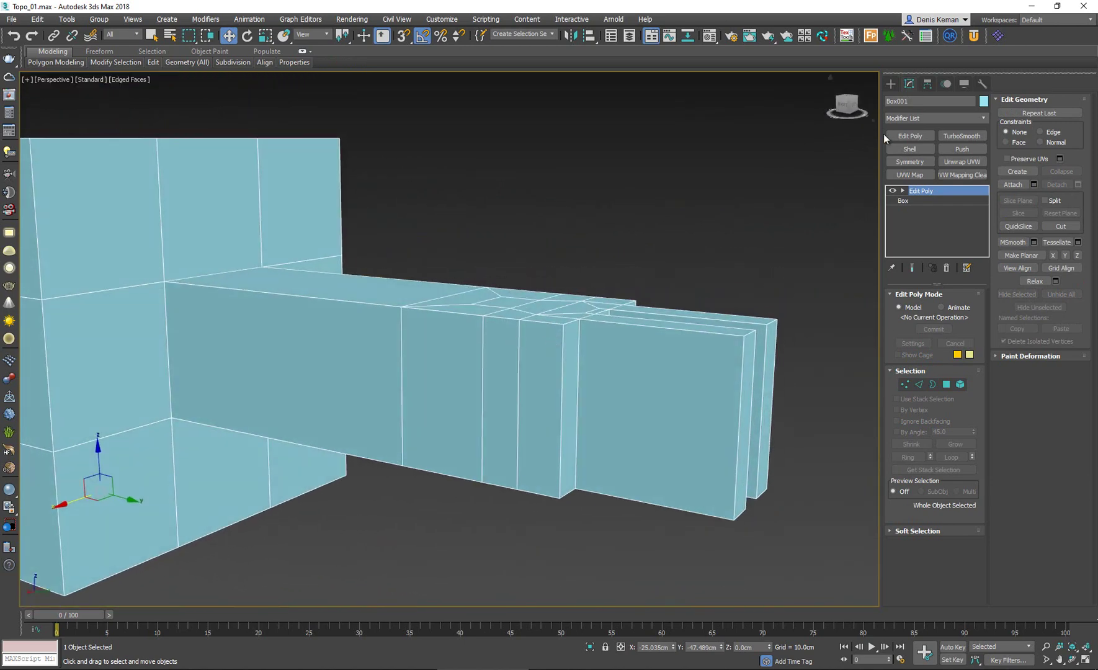
- Center Box001's pivot on the object using Affect Pivot Only
{"action": "left_click", "coordinate": [926, 85]}
{"action": "left_click", "coordinate": [934, 163]}
{"action": "left_click", "coordinate": [931, 221]}
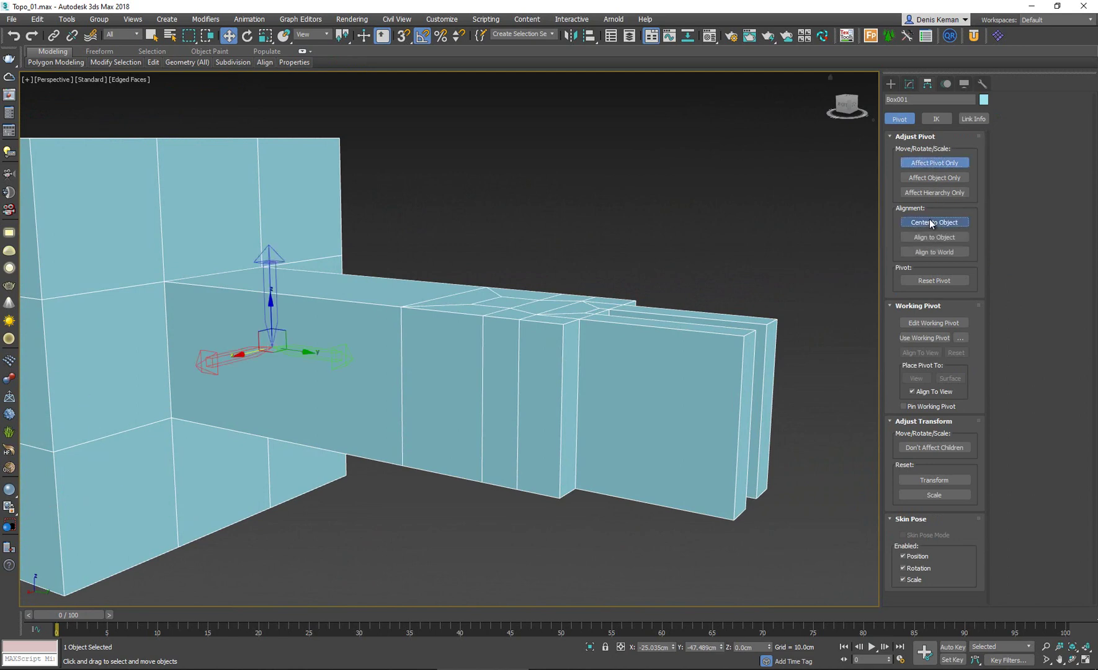
{"action": "left_click", "coordinate": [934, 163]}
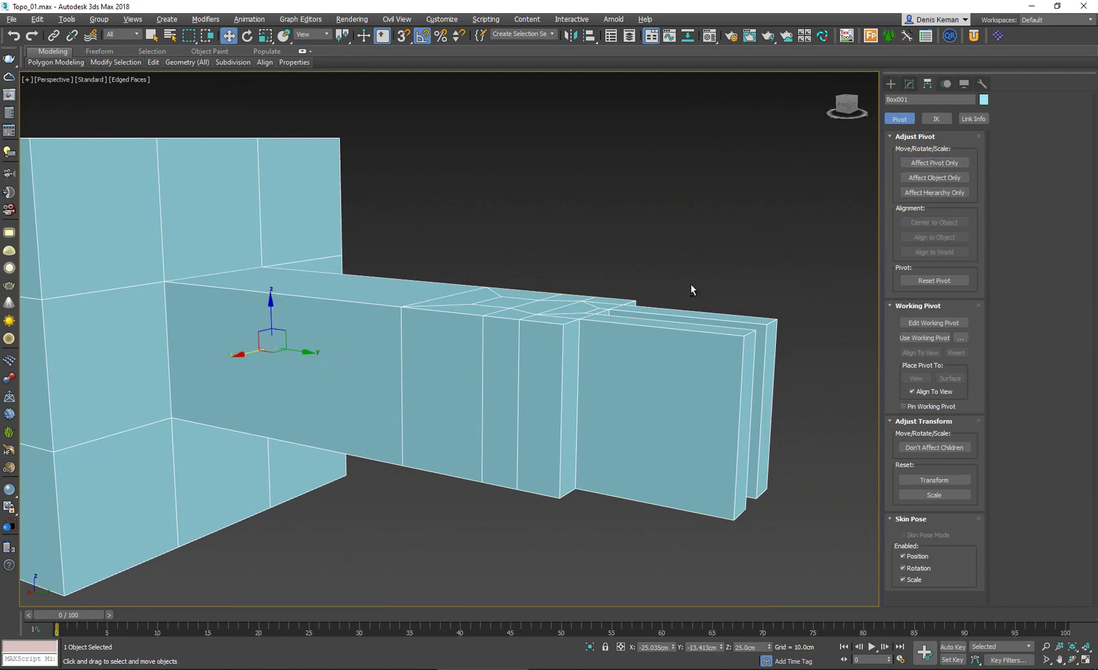
{"action": "middle_click_drag", "start_coordinate": [692, 290], "coordinate": [692, 245], "text": "alt"}
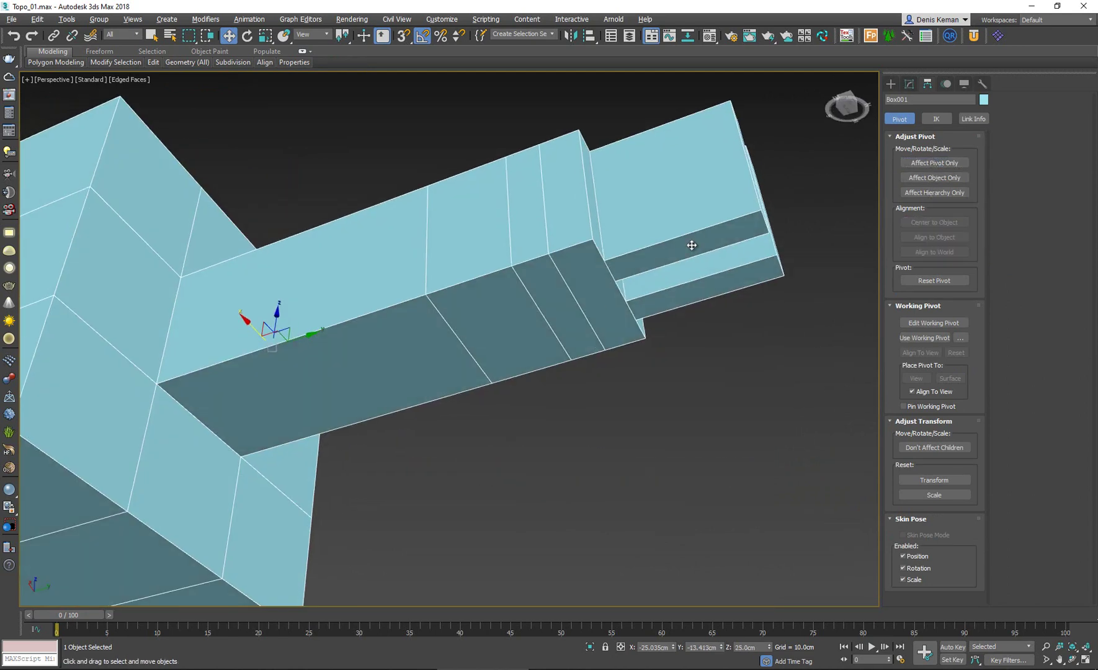
- Add a Symmetry modifier mirroring the arm across the Z axis
{"action": "left_click", "coordinate": [908, 84]}
{"action": "left_click", "coordinate": [923, 163]}
{"action": "middle_click_drag", "start_coordinate": [823, 166], "coordinate": [526, 284], "text": "alt"}
{"action": "left_click", "coordinate": [954, 317]}
{"action": "middle_click_drag", "start_coordinate": [612, 323], "coordinate": [715, 230], "text": "alt"}
- Add an Edit Poly modifier and remove the horizontal seam edge loop left by the mirror
{"action": "left_click", "coordinate": [910, 136]}
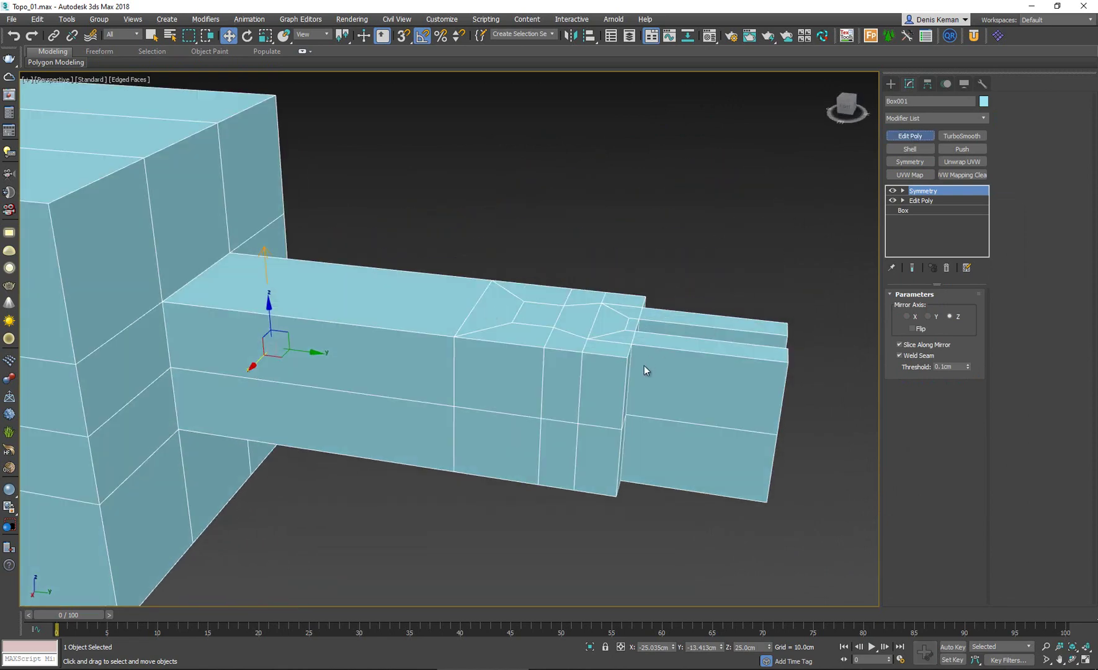
{"action": "key", "text": "2"}
{"action": "double_click", "coordinate": [524, 418]}
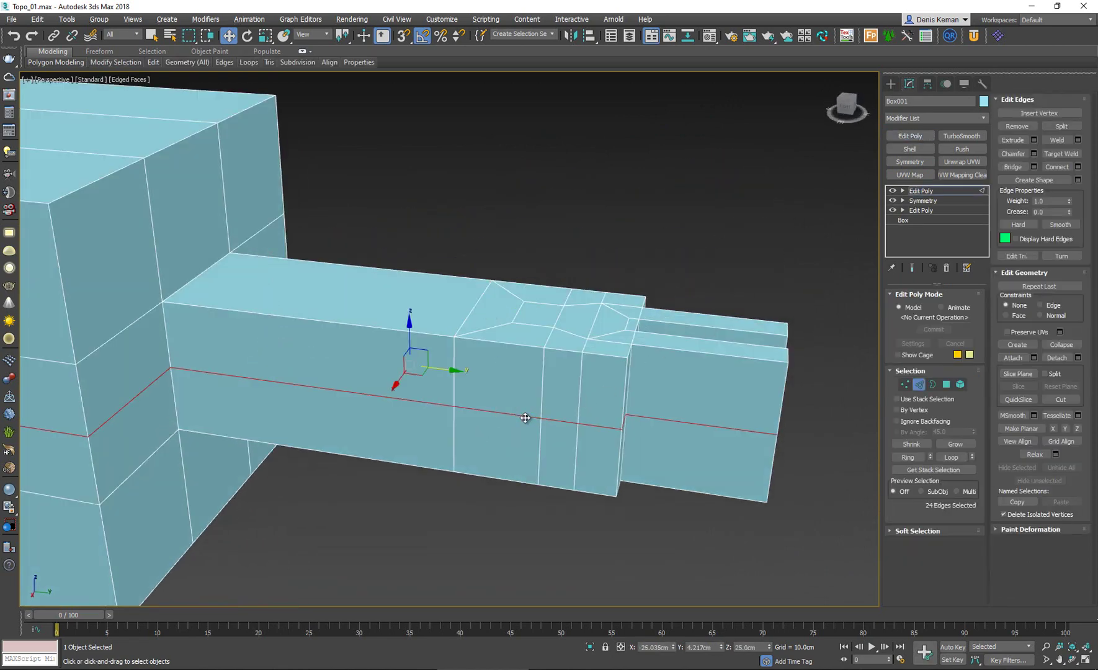
{"action": "key", "text": "ctrl+BackSpace"}
{"action": "middle_click_drag", "start_coordinate": [526, 416], "coordinate": [676, 448]}
{"action": "middle_click_drag", "start_coordinate": [649, 376], "coordinate": [583, 386], "text": "alt"}
{"action": "left_click", "coordinate": [919, 386]}
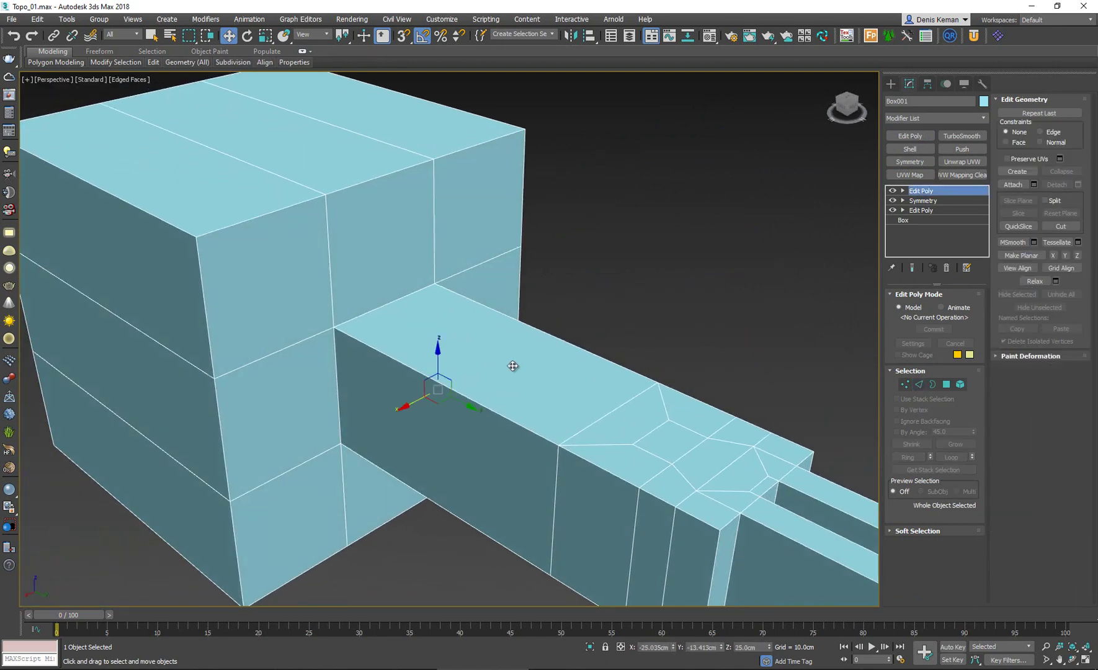
- Add TurboSmooth with 3 iterations and inspect the smoothed forked arm from several angles
{"action": "left_click", "coordinate": [975, 138]}
{"action": "middle_click_drag", "start_coordinate": [665, 326], "coordinate": [597, 217]}
{"action": "left_click", "coordinate": [971, 311]}
{"action": "left_click", "coordinate": [971, 311]}
{"action": "key", "text": "F4"}
{"action": "middle_click_drag", "start_coordinate": [617, 323], "coordinate": [538, 407]}
{"action": "middle_click_drag", "start_coordinate": [484, 521], "coordinate": [446, 438], "text": "alt"}
{"action": "middle_click_drag", "start_coordinate": [323, 320], "coordinate": [465, 248], "text": "alt"}
{"action": "middle_click_drag", "start_coordinate": [463, 219], "coordinate": [492, 348], "text": "alt"}
{"action": "middle_click_drag", "start_coordinate": [515, 274], "coordinate": [595, 324], "text": "alt"}
{"action": "scroll", "coordinate": [520, 285], "scroll_direction": "up", "scroll_amount": 5}
- Disable TurboSmooth in the modifier stack to reveal the blocky low-poly cage, then deselect Box001
{"action": "key", "text": "F4"}
{"action": "key", "text": "F4"}
{"action": "scroll", "coordinate": [608, 304], "scroll_direction": "down", "scroll_amount": 5}
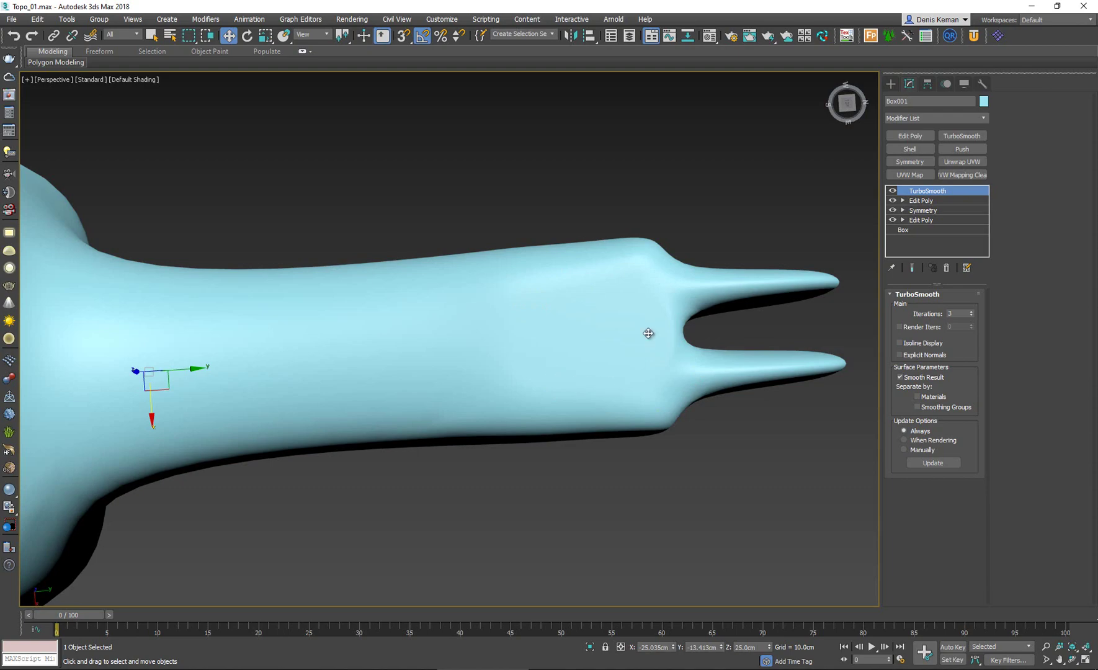
{"action": "scroll", "coordinate": [583, 338], "scroll_direction": "down", "scroll_amount": 4}
{"action": "key", "text": "F4"}
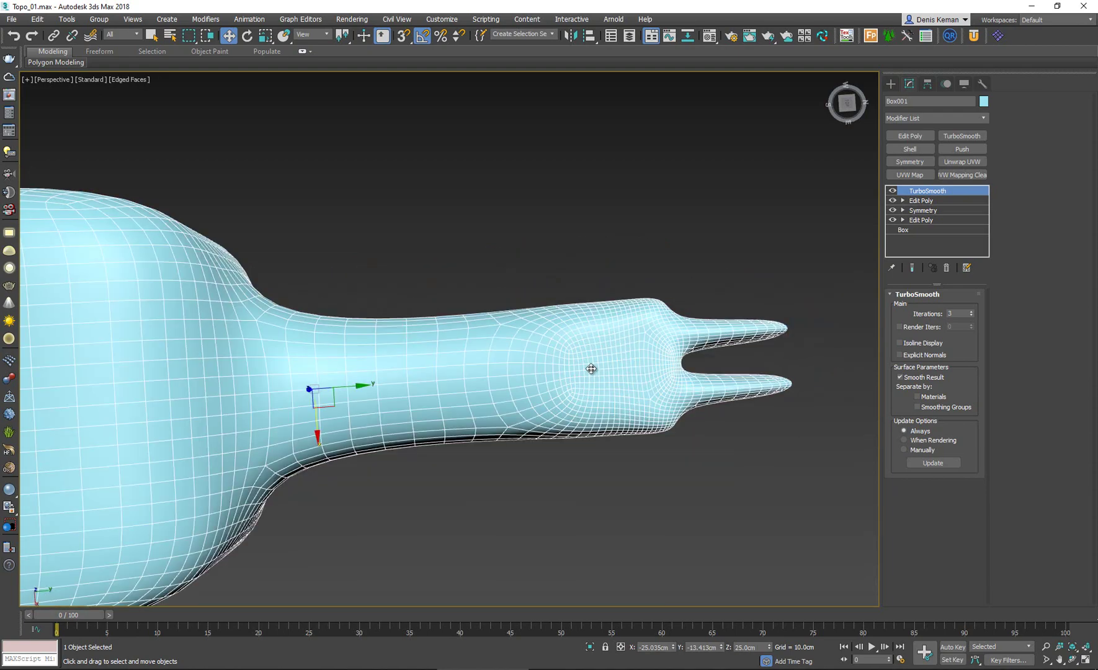
{"action": "middle_click_drag", "start_coordinate": [588, 362], "coordinate": [613, 353], "text": "alt"}
{"action": "left_click", "coordinate": [892, 190]}
{"action": "scroll", "coordinate": [625, 320], "scroll_direction": "up", "scroll_amount": 4}
{"action": "left_click", "coordinate": [680, 367]}
{"action": "middle_click_drag", "start_coordinate": [692, 417], "coordinate": [599, 379]}
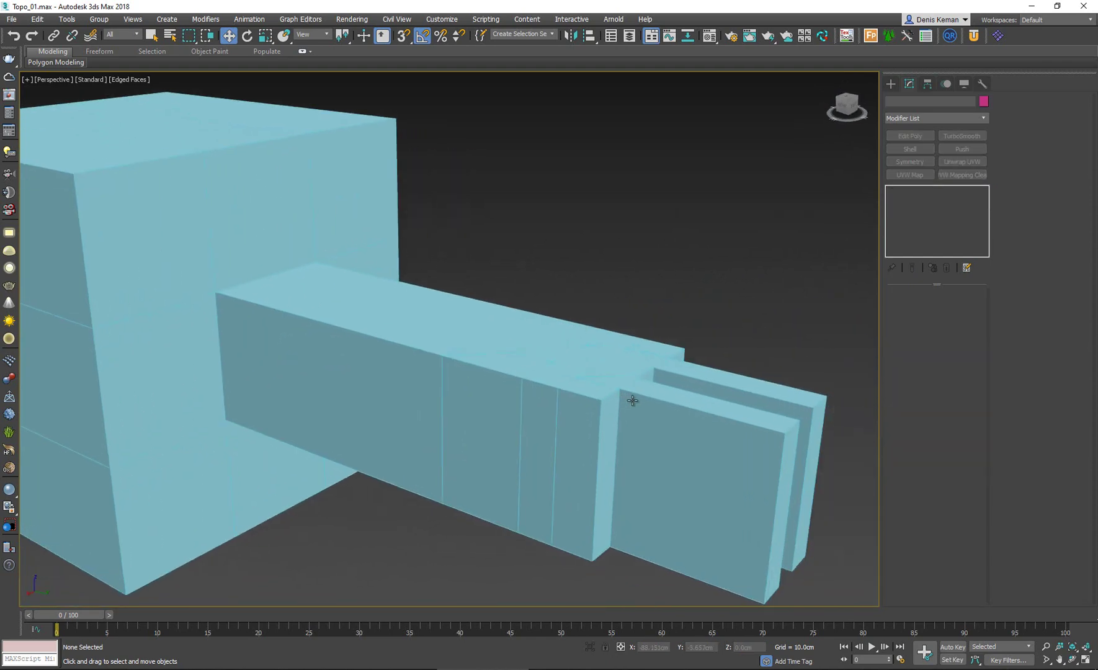
{"action": "left_click", "coordinate": [652, 384]}
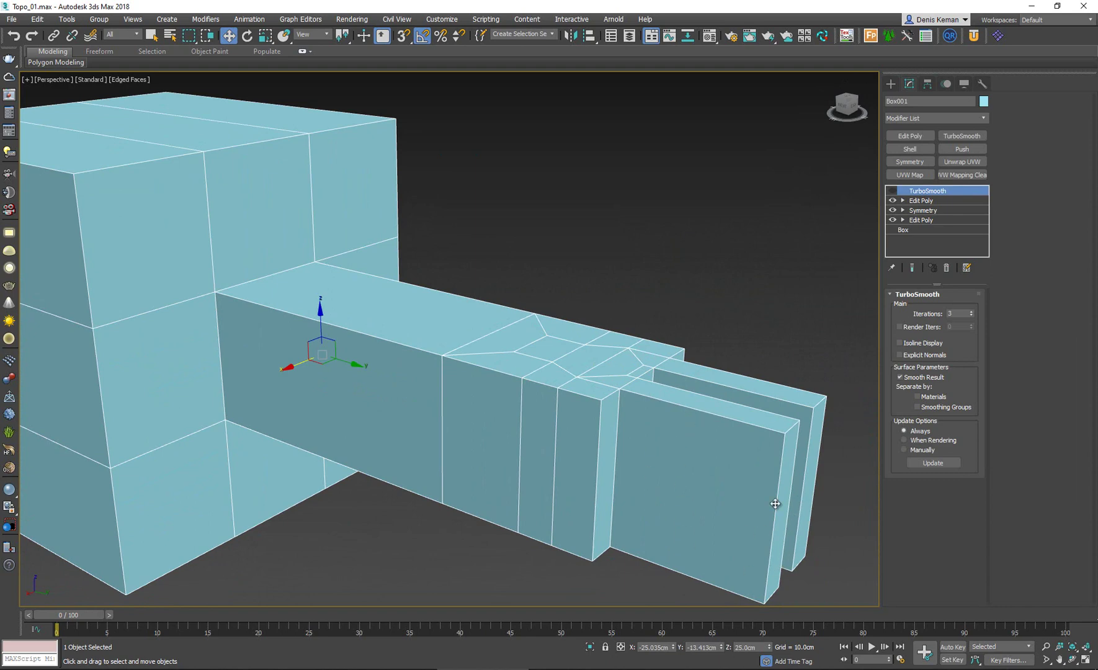
{"action": "middle_click_drag", "start_coordinate": [632, 438], "coordinate": [595, 410]}
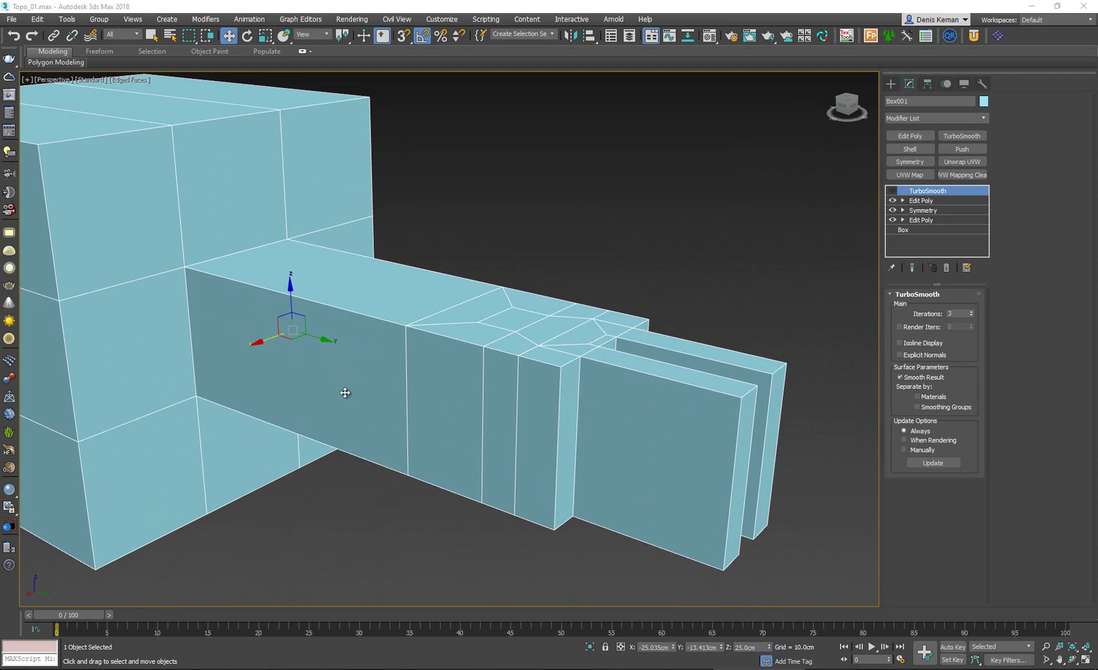
{"action": "middle_click_drag", "start_coordinate": [348, 399], "coordinate": [482, 436]}
{"action": "scroll", "coordinate": [481, 436], "scroll_direction": "down", "scroll_amount": 3}
{"action": "left_click", "coordinate": [575, 336]}
{"action": "middle_click_drag", "start_coordinate": [534, 379], "coordinate": [503, 404], "text": "alt"}
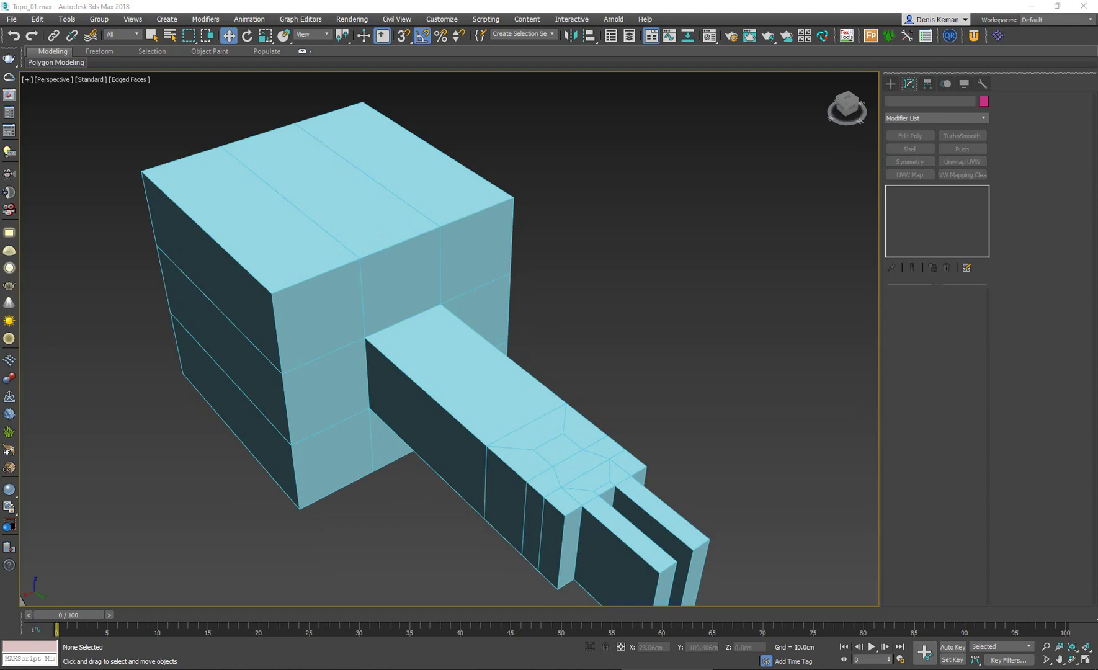
{"action": "middle_click_drag", "start_coordinate": [453, 373], "coordinate": [487, 358], "text": "alt"}
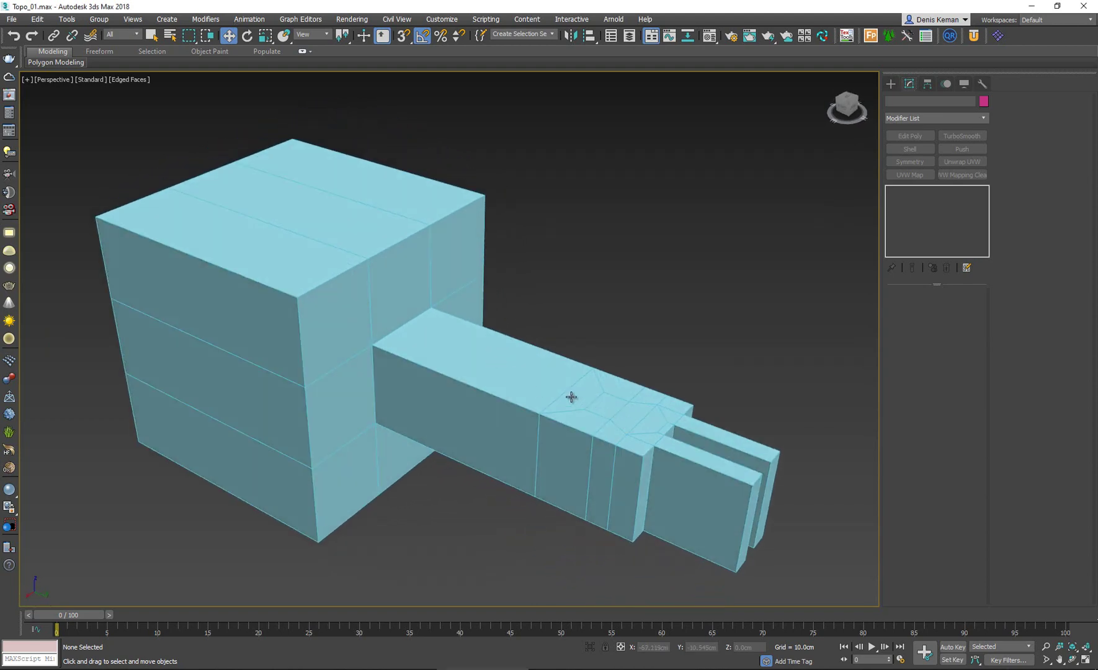